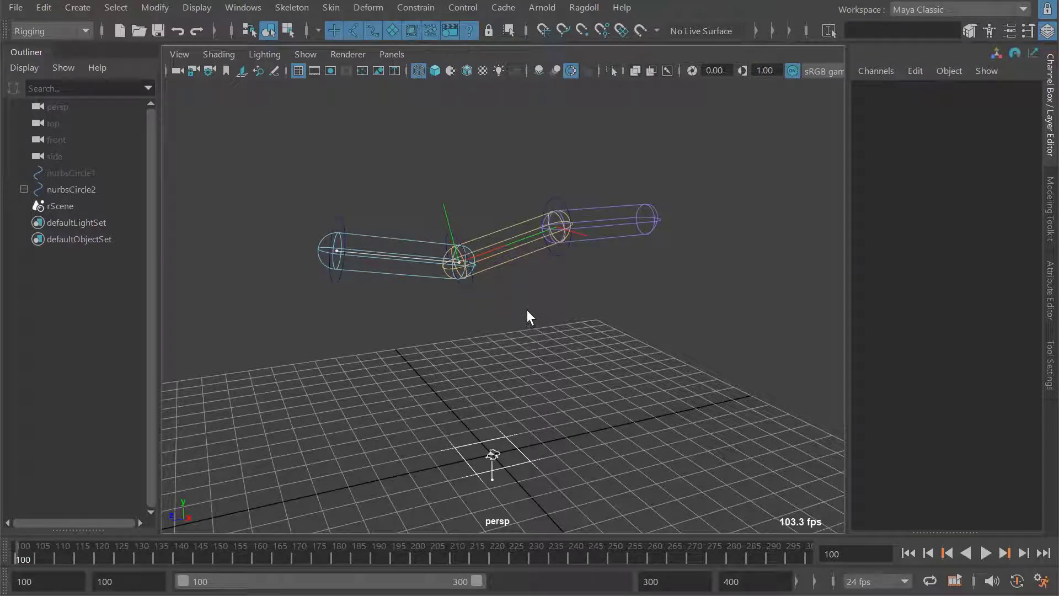
Step: Select the root of the simulated chain (nurbsCircle2) and open the options for creating a Ragdoll Mimic control
left_click_drag(553, 315, 508, 317, "alt")
left_click(343, 221)
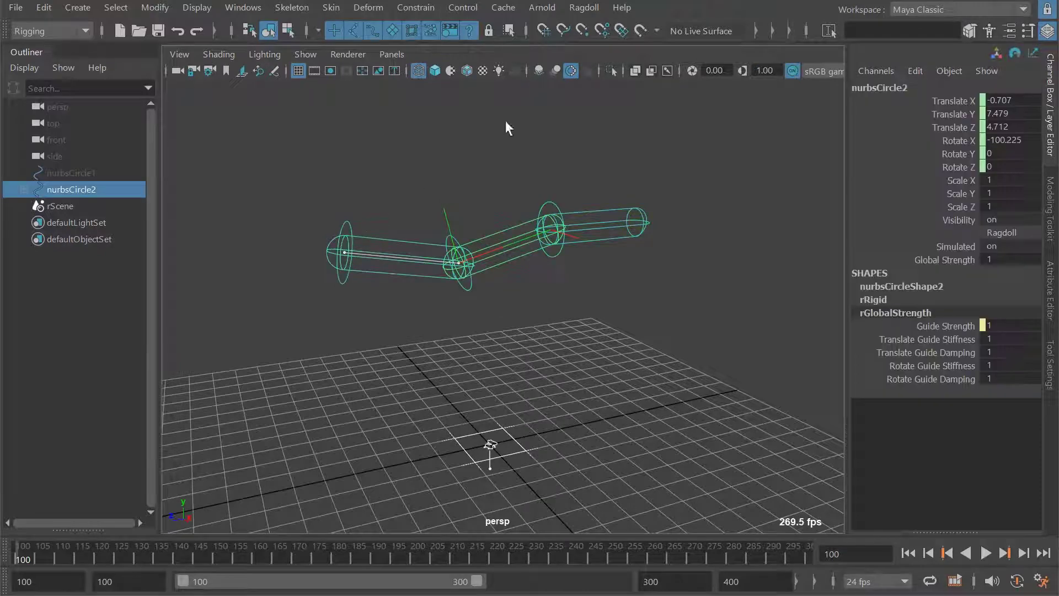
left_click(584, 7)
mouse_move(618, 212)
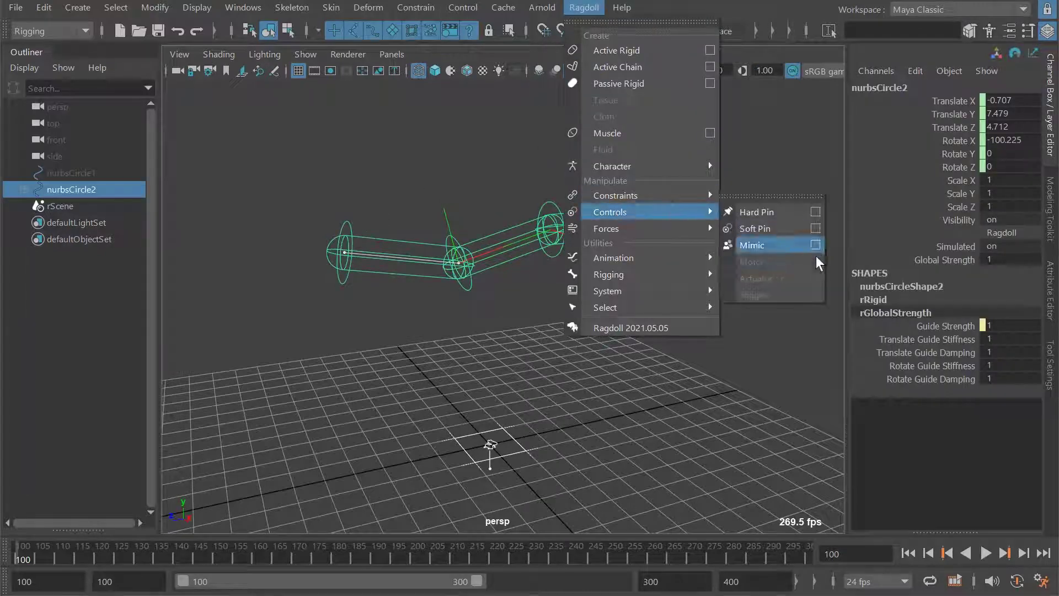
left_click(816, 244)
Step: Turn off all Mimic options: Make Exclusive, Add Hard Pin, Add Soft Pin, Add Multiplier, Add User Attributes, Clean Channel Box and Freeze Transform
left_click_drag(511, 121, 748, 185)
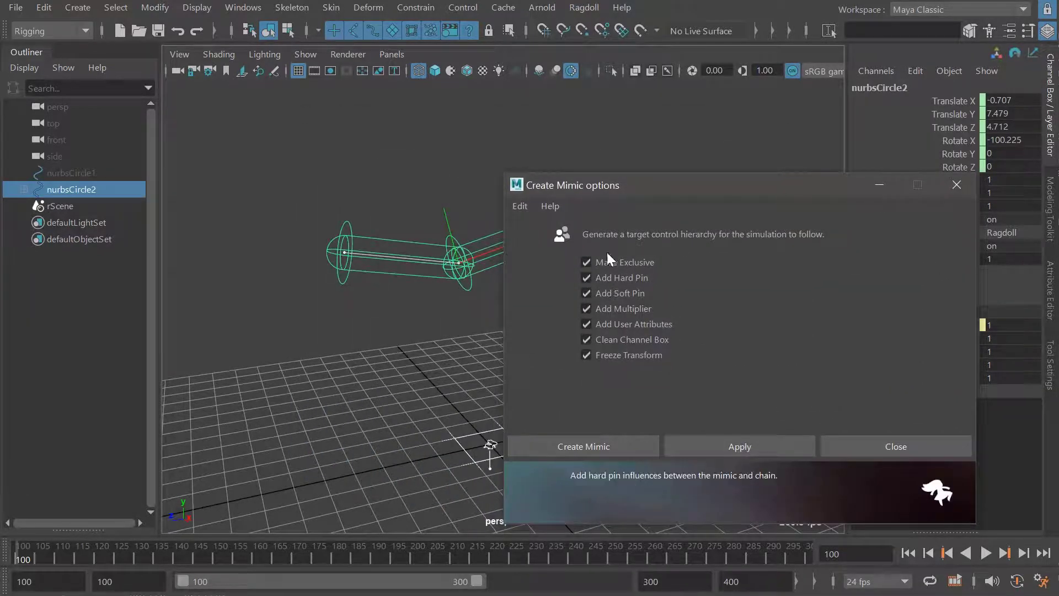
left_click(598, 354)
left_click(596, 339)
left_click(594, 324)
left_click(594, 308)
left_click(594, 293)
left_click(591, 277)
left_click(586, 262)
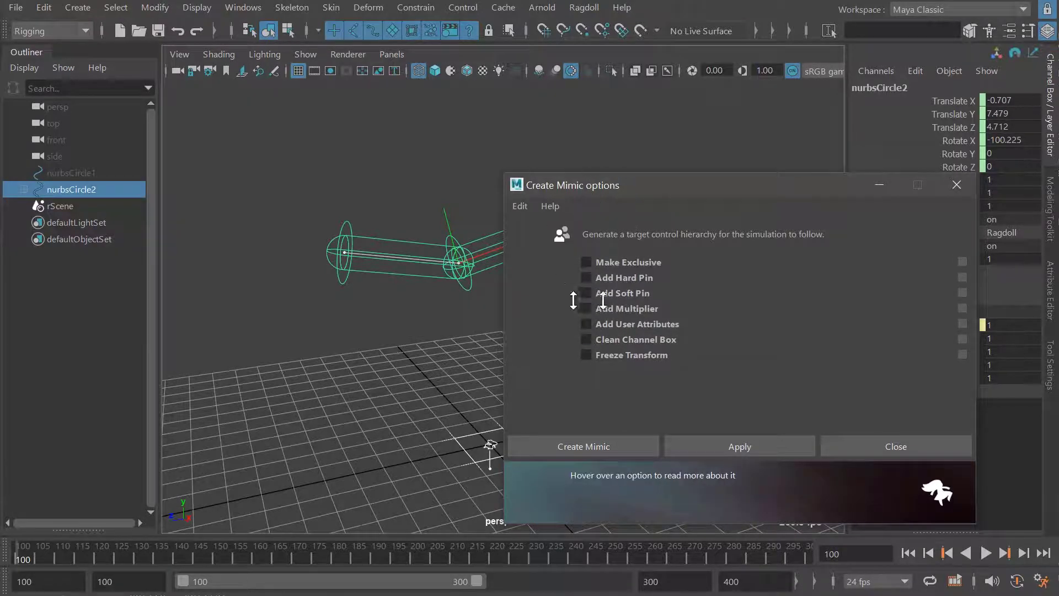
Step: Create a mimic of the chain with all options off and move it above the original chain
left_click_drag(587, 184, 895, 435)
left_click(849, 470)
left_click_drag(557, 309, 602, 316, "alt")
key("w")
middle_click_drag(603, 316, 569, 230)
right_click_drag(568, 229, 532, 204, "alt")
middle_click_drag(533, 204, 573, 239, "alt")
Step: Play the simulation with the unposed mimic and rewind it to the start frame
key("alt+v")
key("alt+v")
key("alt+shift+v")
Step: Rotate the mimic's middle segment (rNurbsCircle3) to change the target pose of the simulated chain
left_click(488, 213)
key("e")
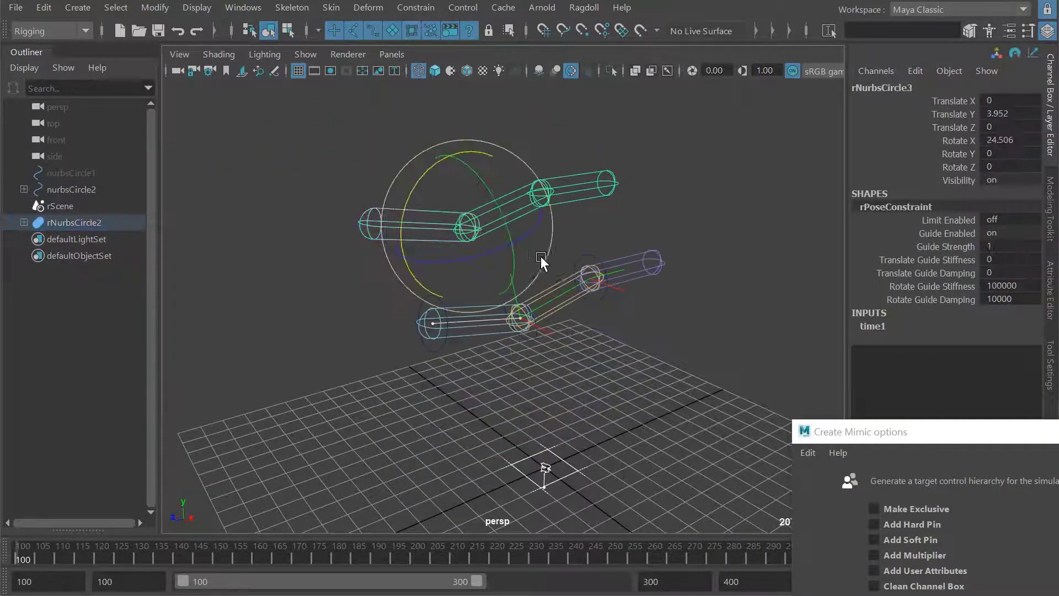
left_click_drag(534, 259, 508, 240, "alt")
mouse_move(413, 161)
left_mouse_down()
mouse_move(411, 232)
mouse_move(413, 161)
mouse_move(406, 170)
left_mouse_up()
left_click_drag(591, 214, 568, 217, "alt")
right_click_drag(568, 218, 541, 203, "alt")
Step: Rotate the mimic's end segment downward to bend the target pose further
left_click(575, 162)
middle_click_drag(625, 294, 585, 307)
left_click_drag(585, 307, 607, 298, "alt")
Step: Play and rewind the simulation several times to examine how the chain follows the bent mimic
key("alt+v")
key("alt+v")
key("alt+shift+v")
left_click_drag(477, 327, 518, 250, "alt")
right_click_drag(518, 250, 556, 310, "alt")
key("alt+v")
key("alt+v")
key("alt+shift+v")
left_click_drag(541, 331, 512, 250, "alt")
key("alt+v")
key("alt+shift+v")
key("alt+v")
key("alt+shift+v")
right_click_drag(512, 250, 572, 293, "alt")
key("alt+v")
left_click_drag(529, 278, 547, 246, "alt")
Step: Select the simulated chain's end segment (nurbsCircle4) and compare its pose and rotation with the mimic above
left_click(636, 227)
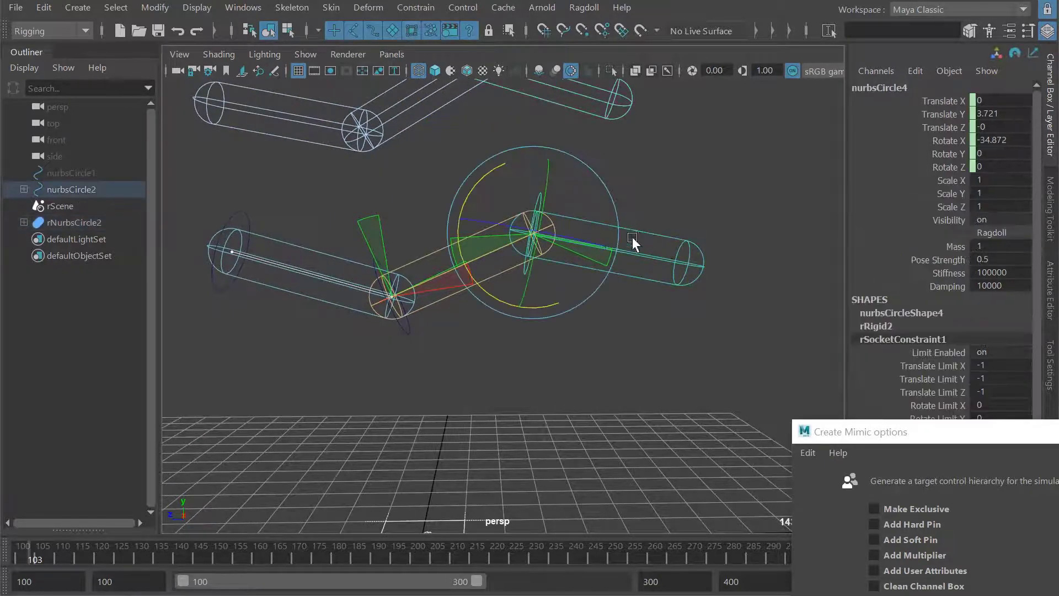
left_click_drag(616, 234, 549, 276, "alt")
middle_click_drag(550, 288, 563, 405, "alt")
right_click_drag(563, 406, 549, 163, "alt")
middle_click_drag(507, 207, 505, 195, "alt")
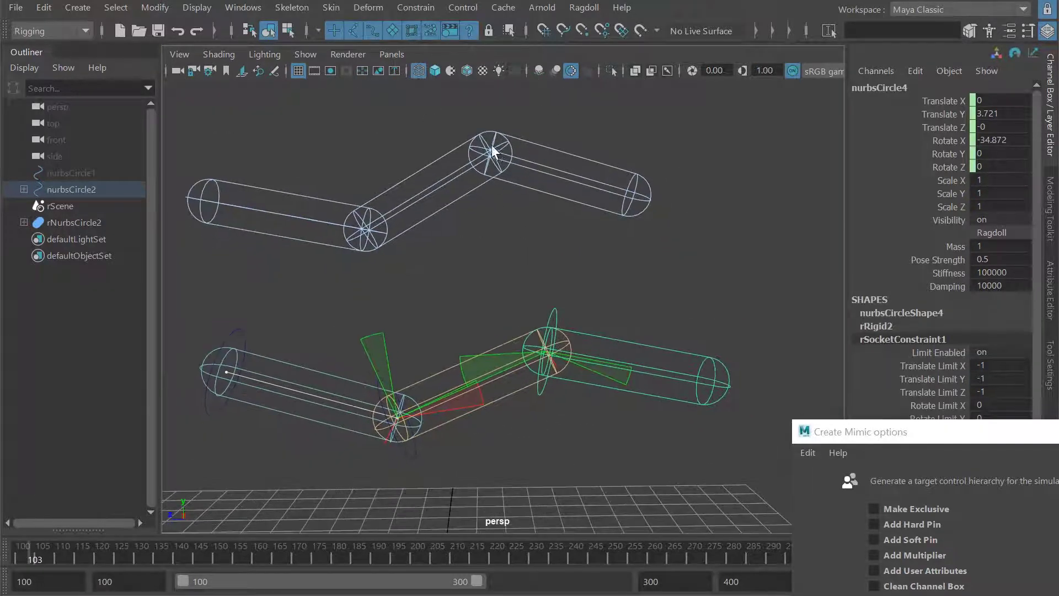
middle_click_drag(496, 155, 504, 87, "alt")
right_click_drag(505, 87, 572, 217, "alt")
left_click_drag(572, 216, 630, 317)
middle_click_drag(631, 317, 604, 283, "alt")
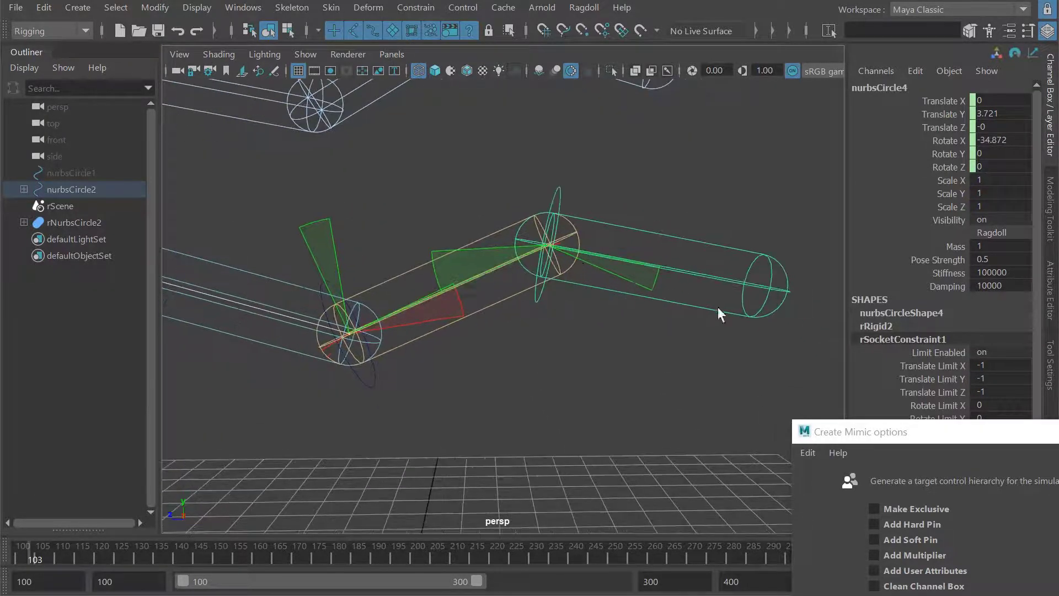
left_click_drag(679, 309, 710, 277, "alt")
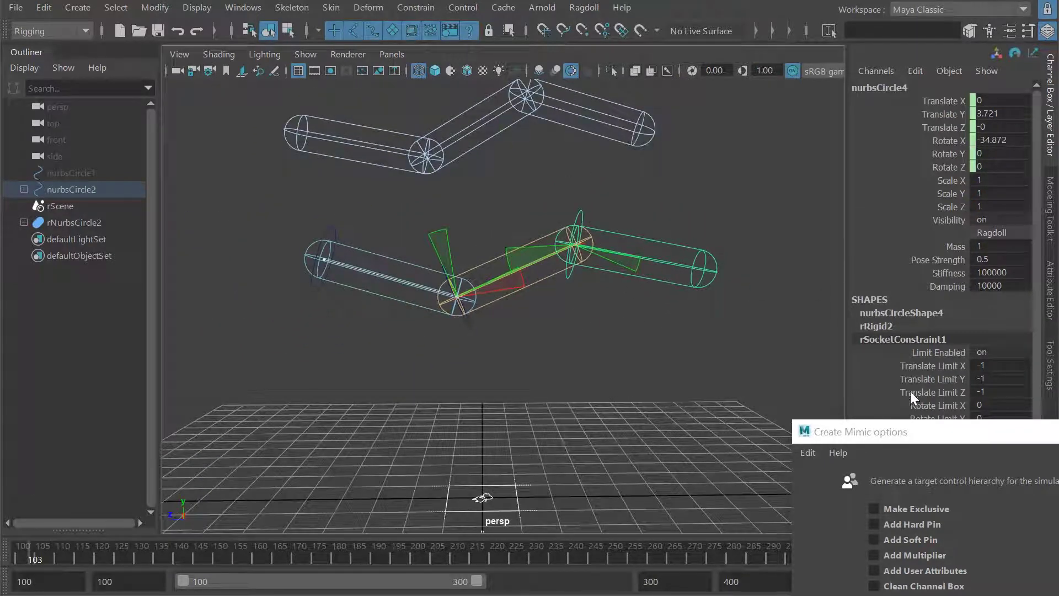
Step: Examine the translate and rotate channels of nurbsCircle4 and rewind the simulation to frame 100
left_click_drag(595, 305, 639, 280, "alt")
middle_click_drag(597, 309, 601, 309, "alt")
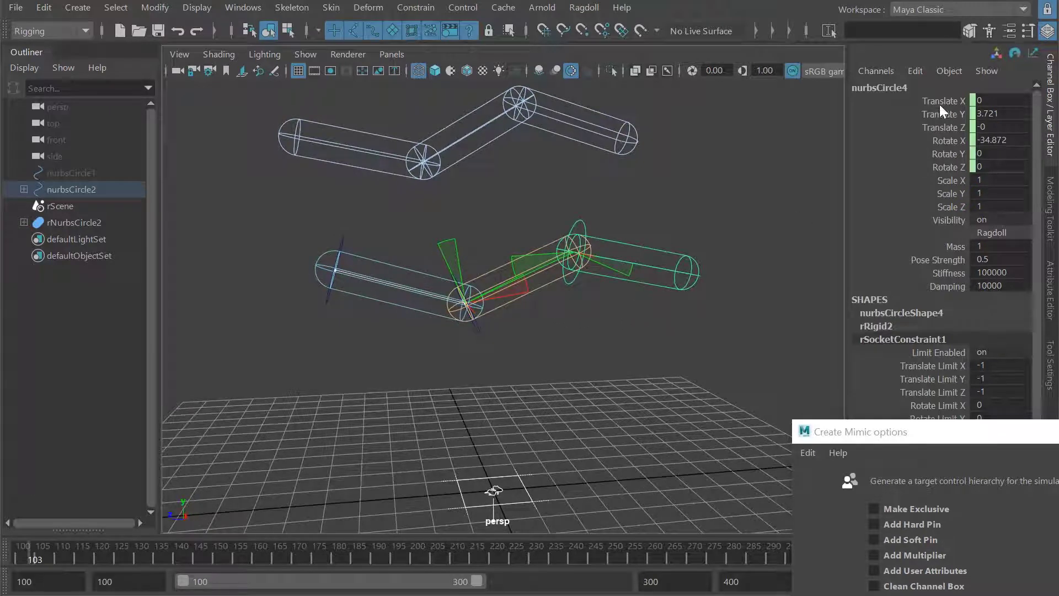
left_click_drag(939, 105, 942, 157)
left_click_drag(599, 270, 611, 303, "alt")
mouse_move(611, 304)
left_mouse_down()
mouse_move(621, 306)
mouse_move(604, 310)
mouse_move(618, 320)
left_mouse_up()
key("alt+shift+v")
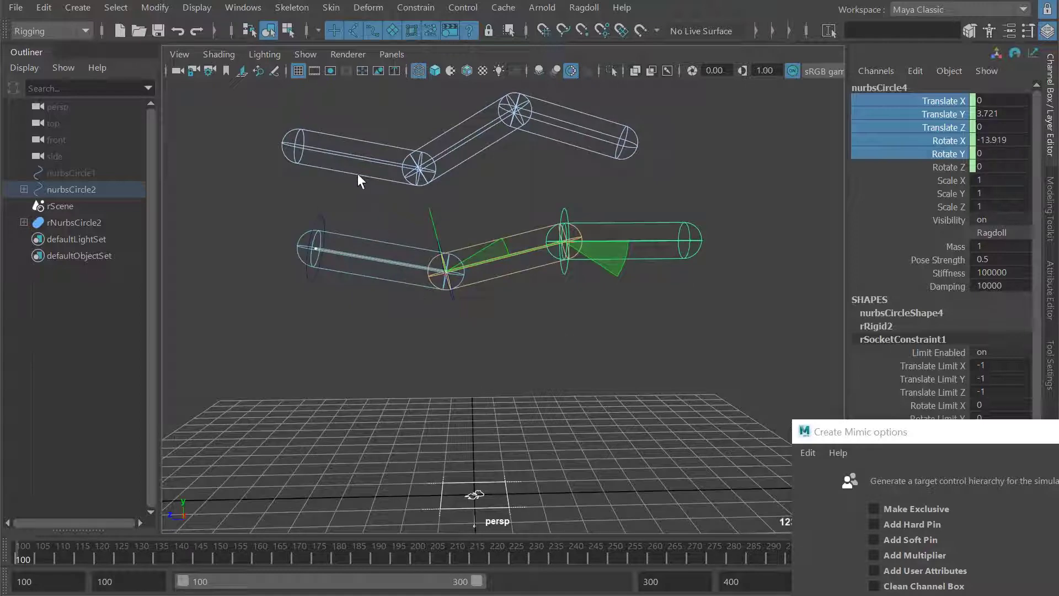
Step: Undo the mimic's pose changes and its creation, back to the selected chain root nurbsCircle2
left_click(357, 174)
key("ctrl+z")
key("ctrl+z")
key("ctrl+z")
key("ctrl+z")
key("ctrl+z")
key("ctrl+z")
key("ctrl+z")
key("ctrl+z")
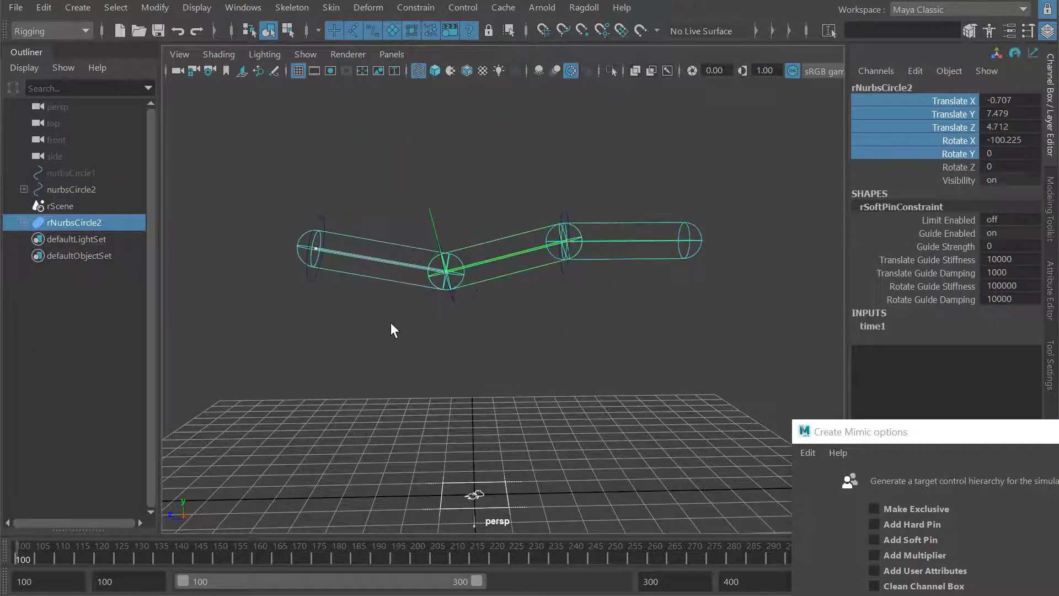
key("ctrl+z")
key("ctrl+z")
key("ctrl+z")
key("ctrl+z")
key("ctrl+z")
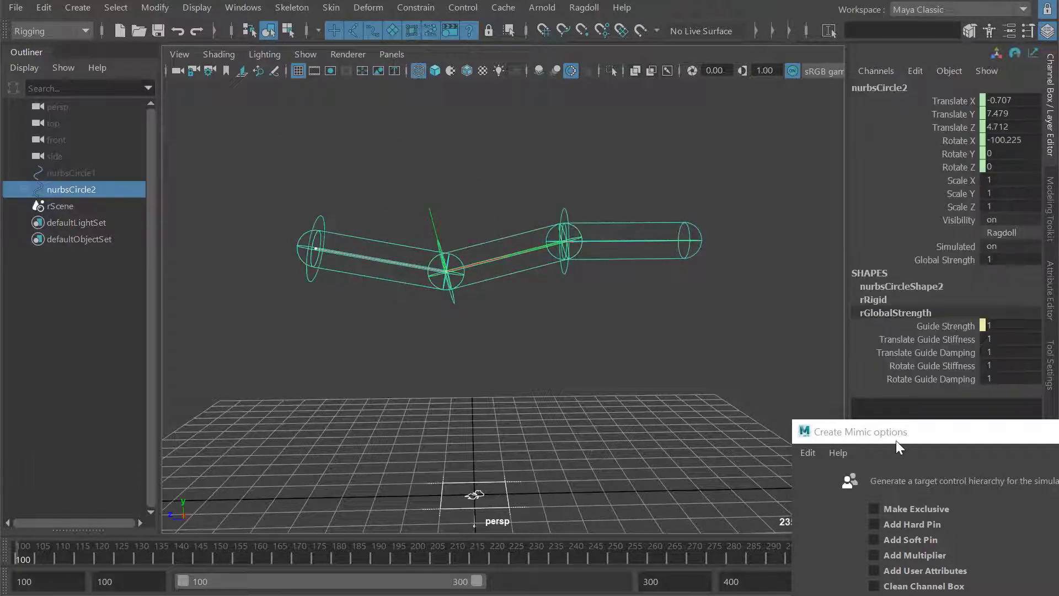
Step: Turn on Make Exclusive in the Mimic options, leaving all other options off
left_click_drag(896, 435, 726, 291)
left_click(711, 364)
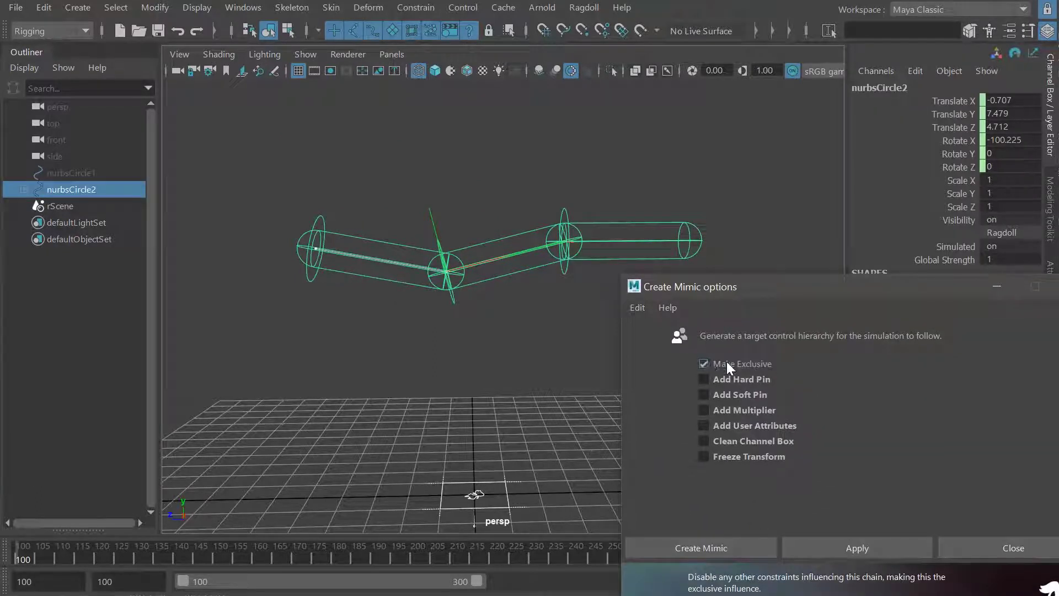
left_click_drag(727, 288, 686, 245)
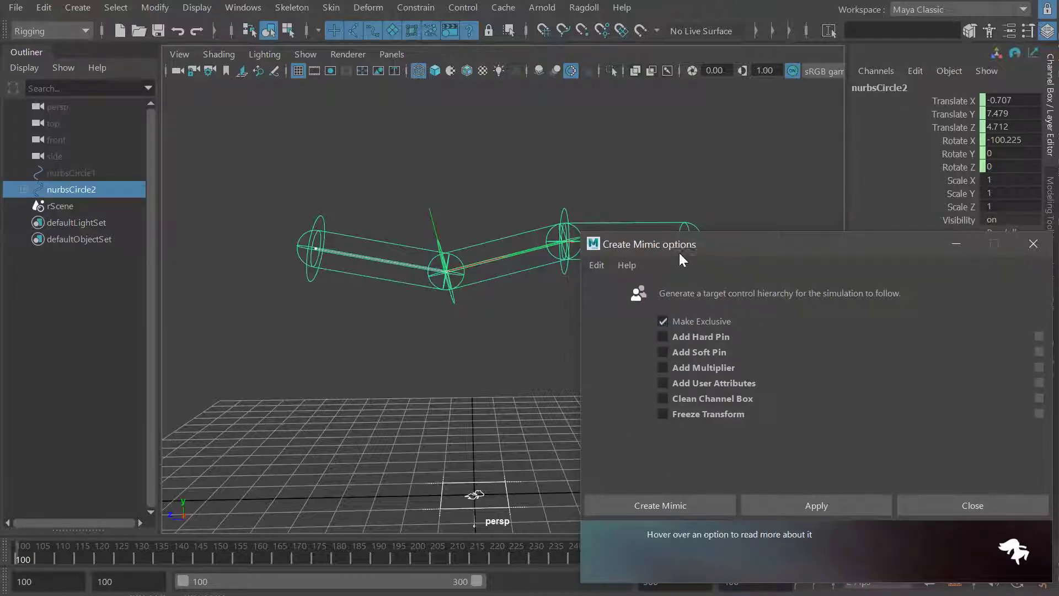
Step: Create an exclusive mimic of the chain and raise its root to about 10.98 in Translate Y
left_click_drag(677, 249, 837, 509)
left_click(778, 467)
key("w")
middle_click_drag(581, 379, 566, 266)
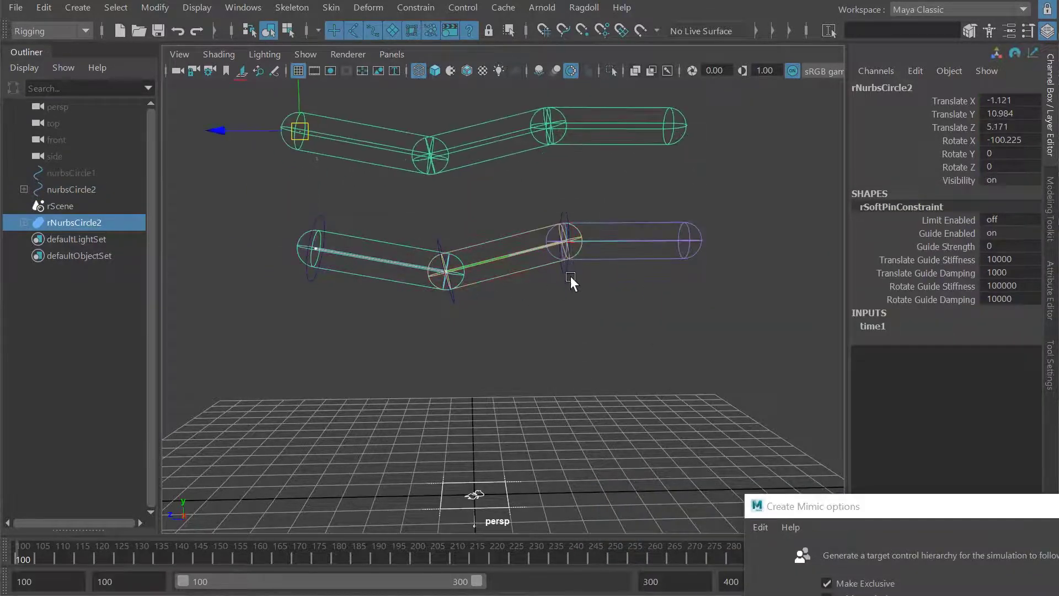
scroll(634, 343, "down", 3)
Step: Play the simulation with the exclusive mimic and rewind it to frame 100
key("alt+v")
key("alt+v")
key("alt+shift+v")
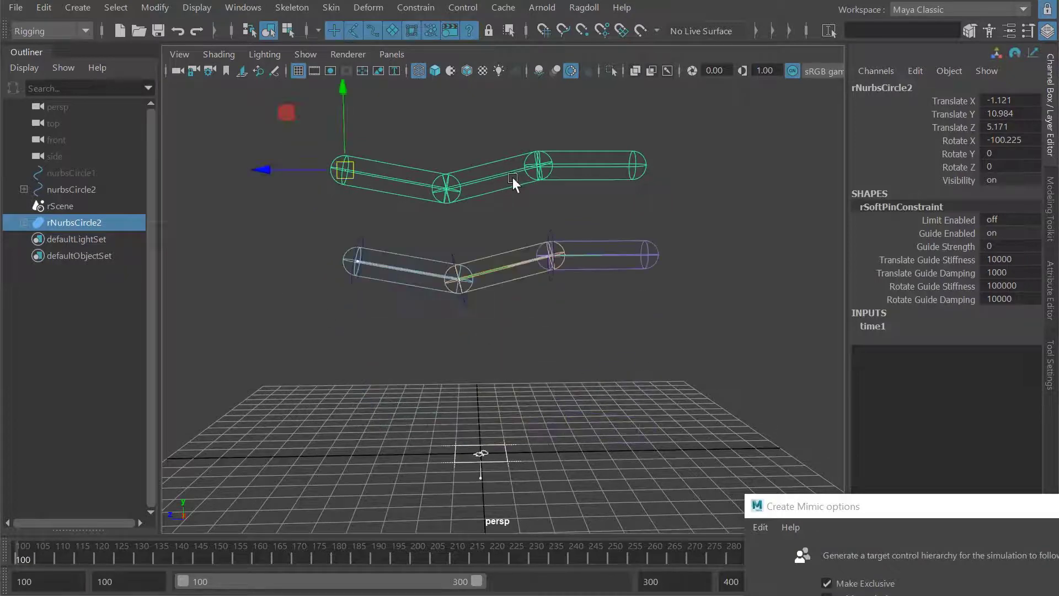
Step: Rotate the exclusive mimic's middle and end segments into a new raised pose
left_click(507, 177)
key("e")
middle_click_drag(628, 296, 568, 299)
left_click_drag(590, 155, 568, 84)
middle_click_drag(662, 259, 614, 320)
left_click(481, 164)
middle_click_drag(560, 297, 598, 330)
Step: Play the simulation to check how the chain follows the reposed exclusive mimic, and rewind it
key("alt+v")
key("alt+v")
key("alt+shift+v")
Step: Undo the exclusive mimic's posing and creation, returning to the original chain
left_click(404, 321)
key("ctrl+z")
key("ctrl+z")
key("ctrl+z")
key("ctrl+z")
key("ctrl+z")
key("ctrl+z")
key("ctrl+z")
key("ctrl+z")
key("ctrl+z")
key("ctrl+z")
key("ctrl+z")
key("ctrl+z")
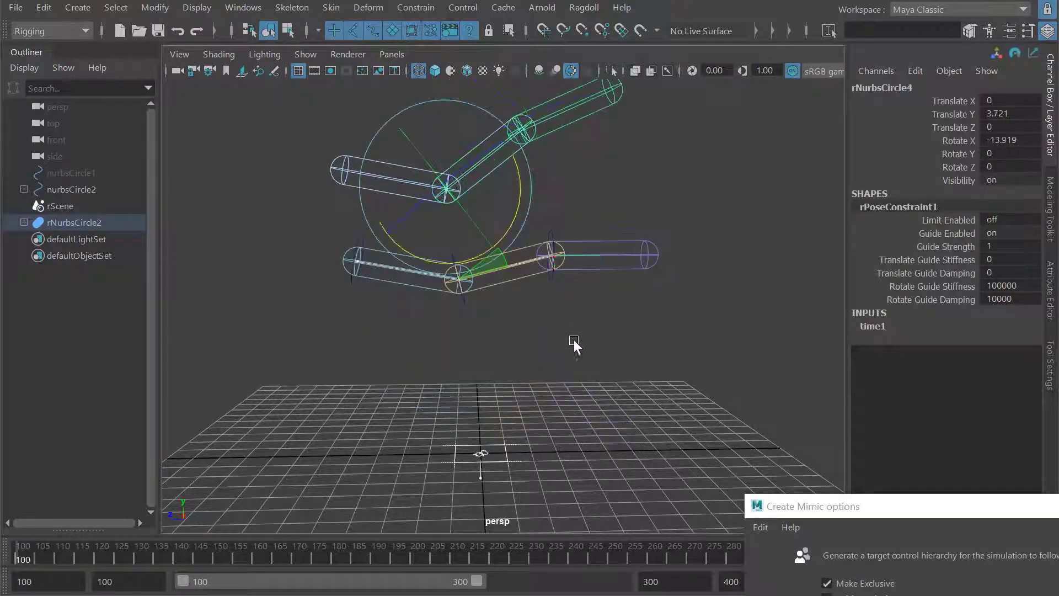
key("ctrl+z")
Step: Turn on Add Hard Pin alongside Make Exclusive and create a new mimic of the chain
left_click_drag(800, 508, 656, 233)
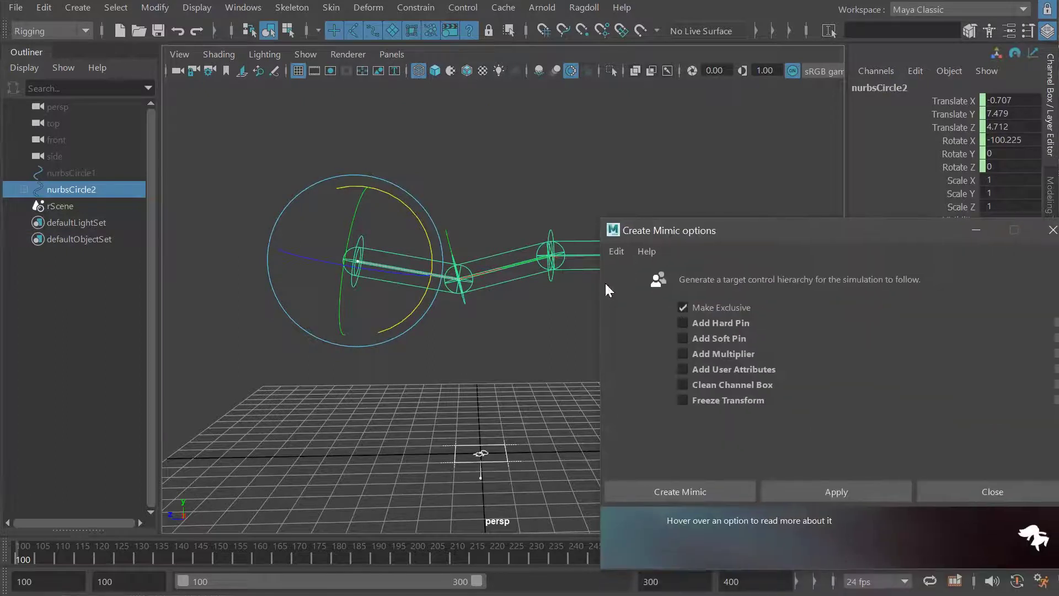
left_click(704, 323)
left_click_drag(691, 231, 639, 310)
left_click(818, 577)
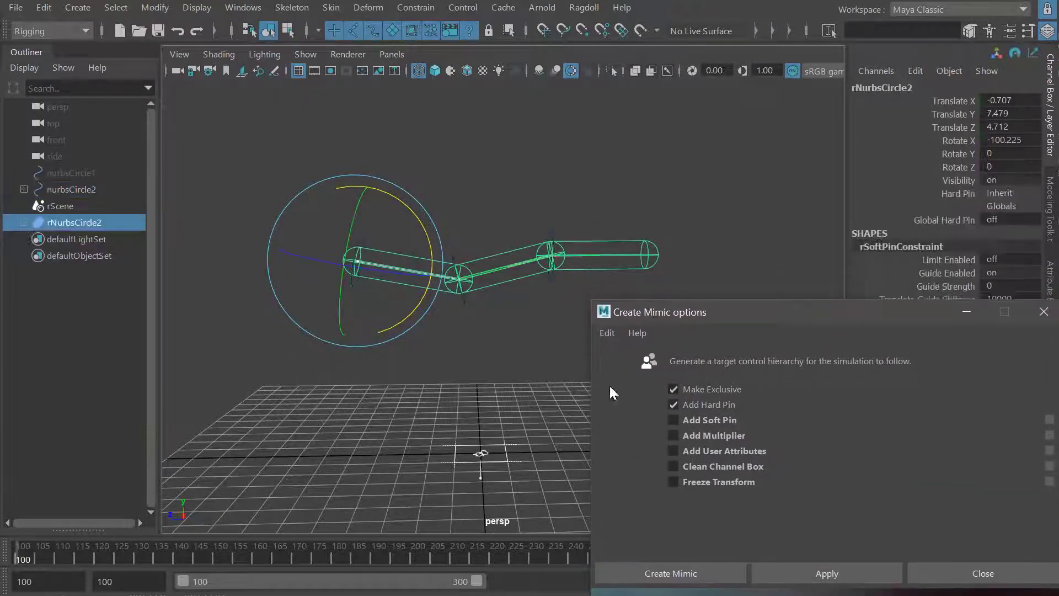
Step: Move the new mimic's root above the chain to about -1.12, 11.37, 4.41 and clear the options window out of the way
middle_click_drag(522, 305, 533, 217)
key("e")
left_click_drag(517, 281, 572, 288, "alt")
left_click_drag(635, 313, 727, 594)
left_click_drag(584, 272, 641, 302, "alt")
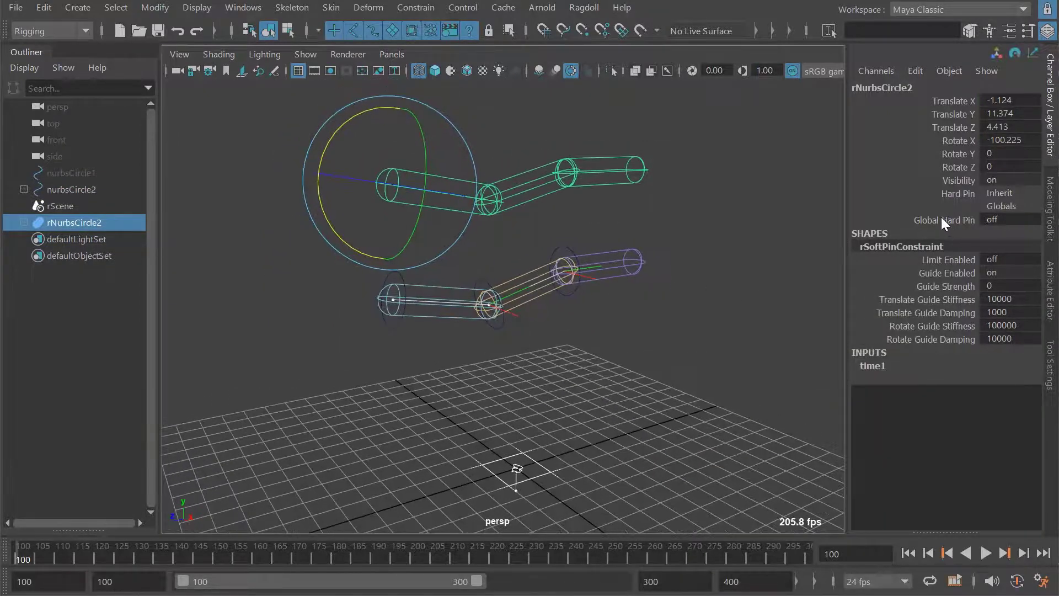
Step: Examine the Hard Pin choices of the mimic's end segment (rNurbsCircle4) and keep it on Inherit
left_click(535, 187)
left_click(614, 176)
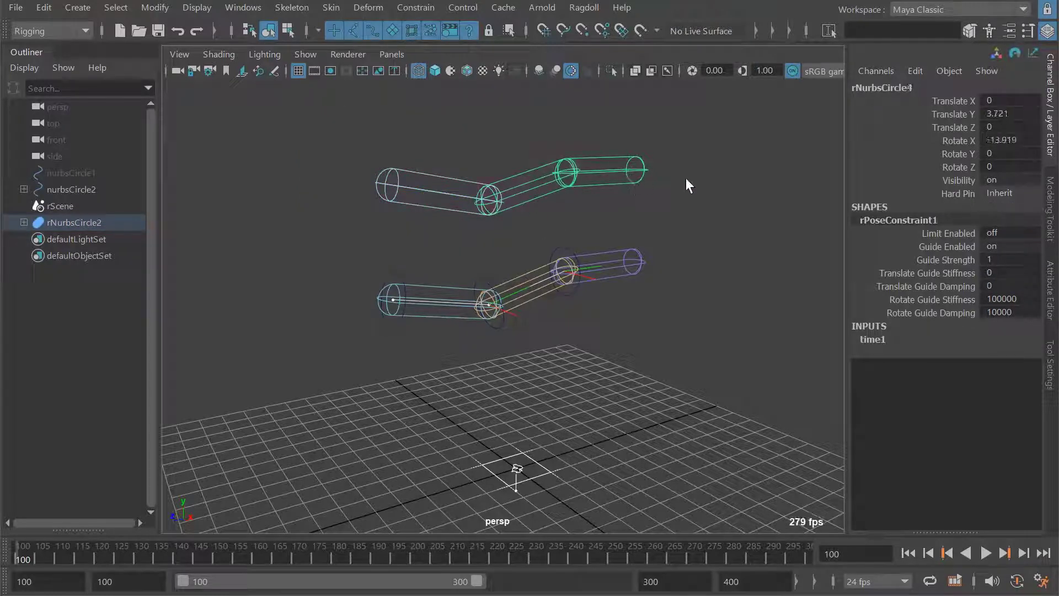
left_click(960, 194)
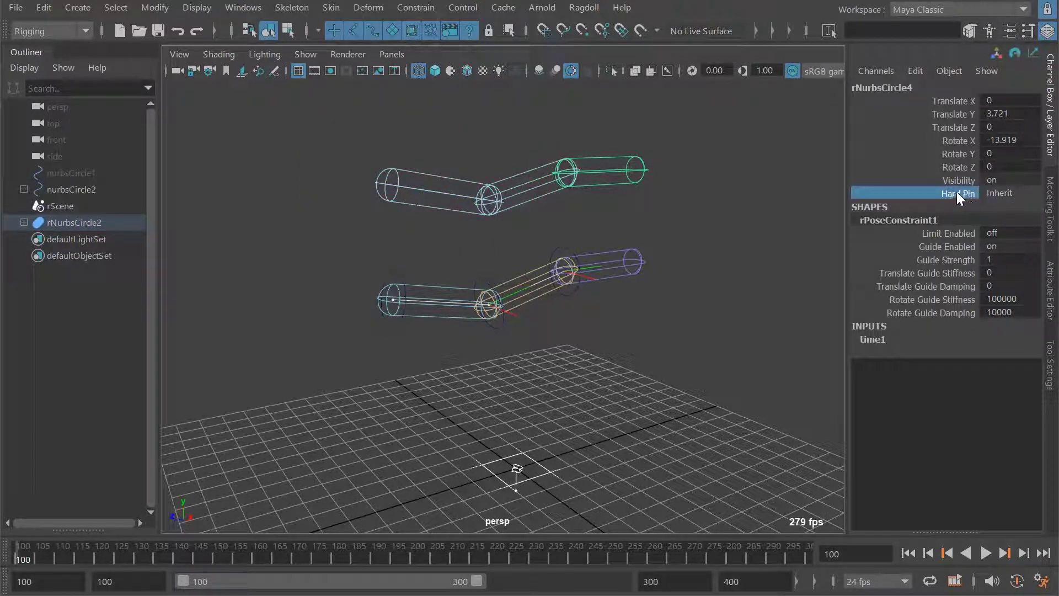
left_click(1007, 193)
left_click(1015, 206)
Step: Turn on Global Hard Pin for the mimic's root control, rNurbsCircle2
left_click_drag(568, 219, 521, 208, "alt")
left_click(369, 174)
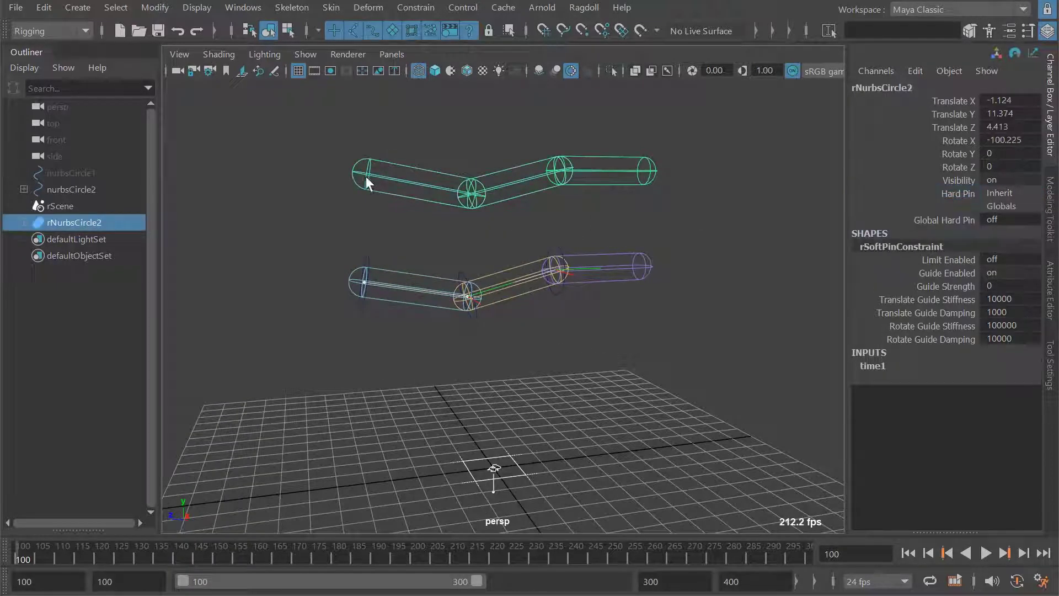
left_click(938, 218)
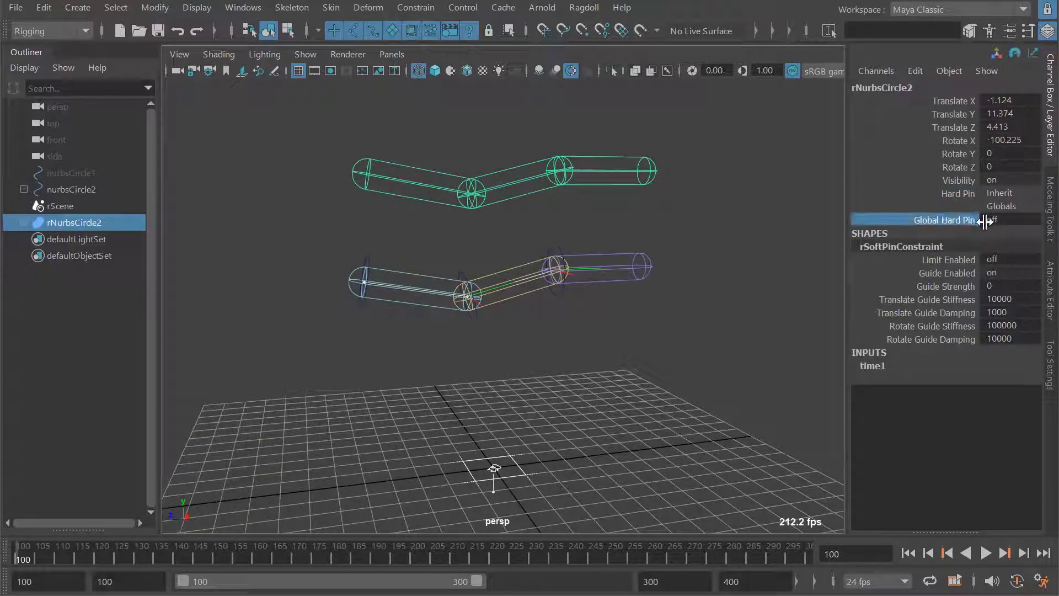
left_click_drag(644, 241, 602, 258, "alt")
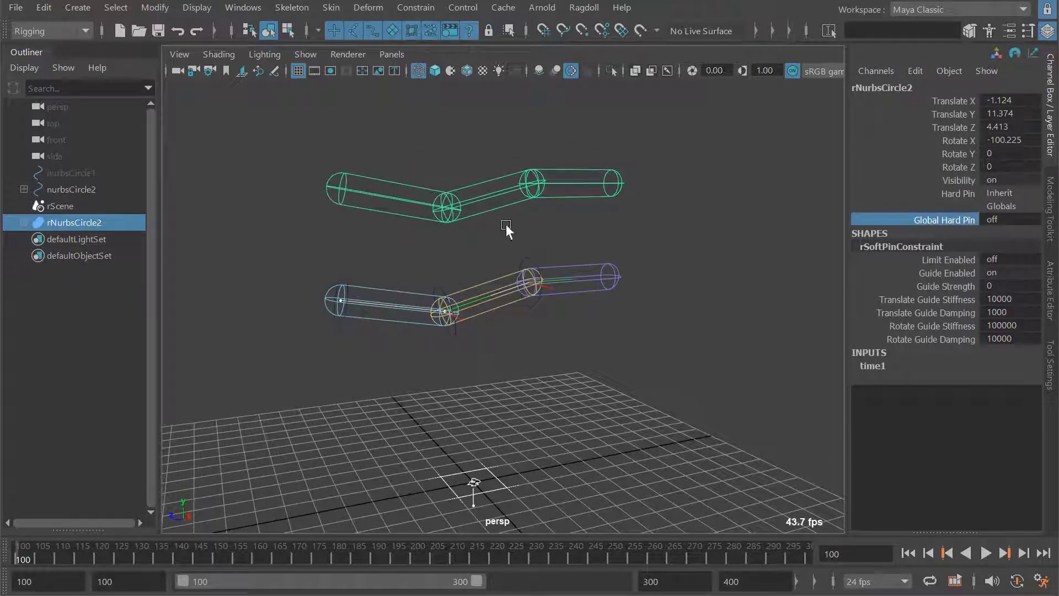
middle_click_drag(503, 223, 701, 250)
middle_click_drag(604, 233, 610, 239, "alt")
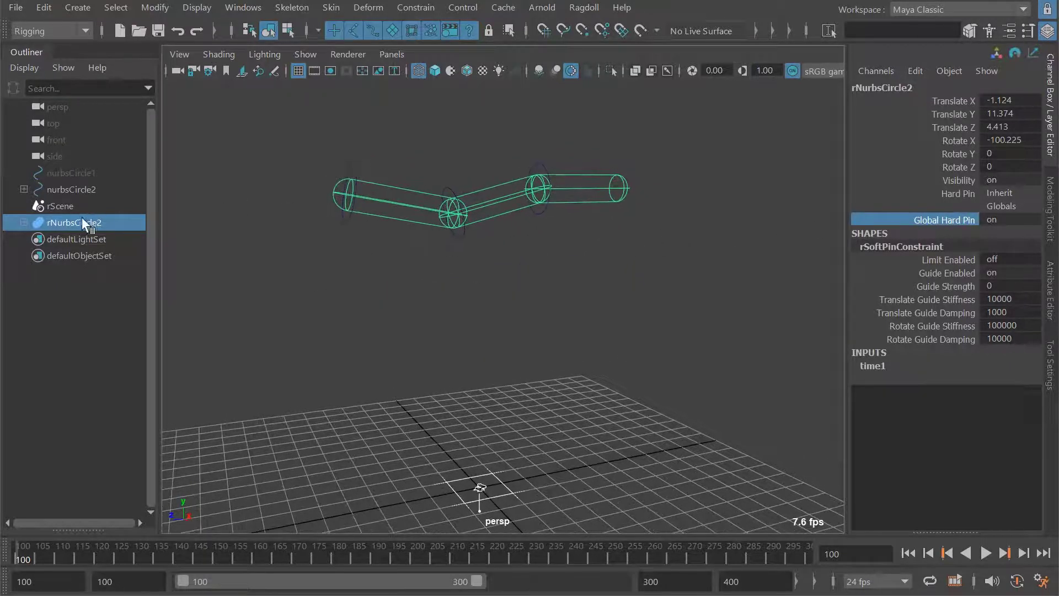
Step: Try moving and rotating the hard-pinned mimic's root control, and undo the change
left_click_drag(426, 191, 435, 186, "alt")
key("w")
mouse_move(407, 233)
middle_mouse_down()
mouse_move(438, 302)
mouse_move(434, 261)
mouse_move(414, 237)
middle_mouse_up()
key("e")
left_click_drag(354, 160, 336, 148)
key("ctrl+z")
Step: Expand the rNurbsCircle2 hierarchy and rotate its end control rNurbsCircle4 to about -30.9, 8.3, -6.3
key("q")
key("e")
left_click(23, 222, "shift")
left_click(93, 255)
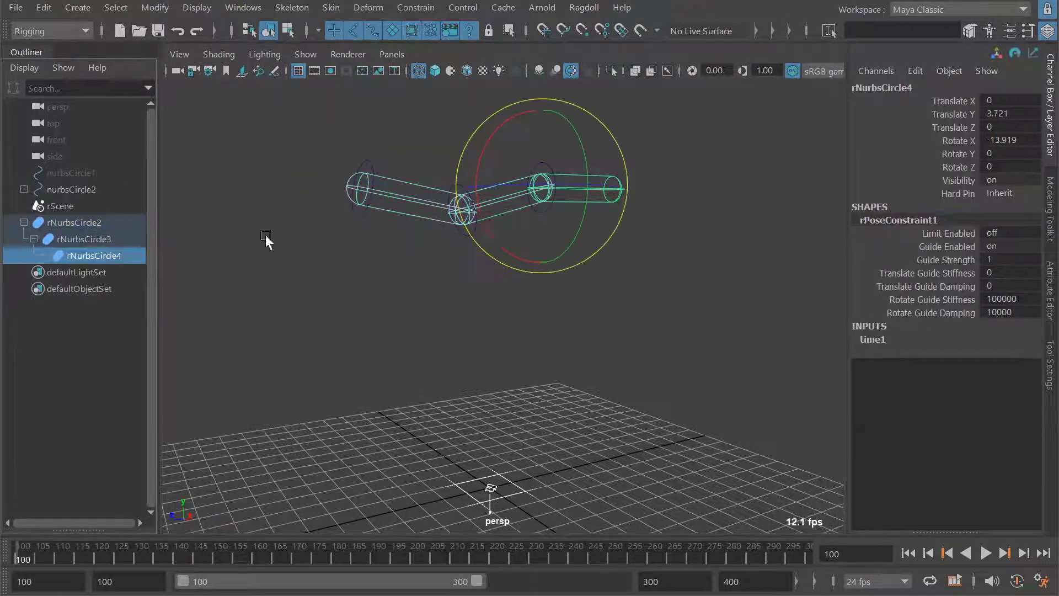
middle_click_drag(352, 232, 386, 273)
Step: Rotate the middle mimic control rNurbsCircle3 to about 38, -8.5, -0.4
left_click(82, 240)
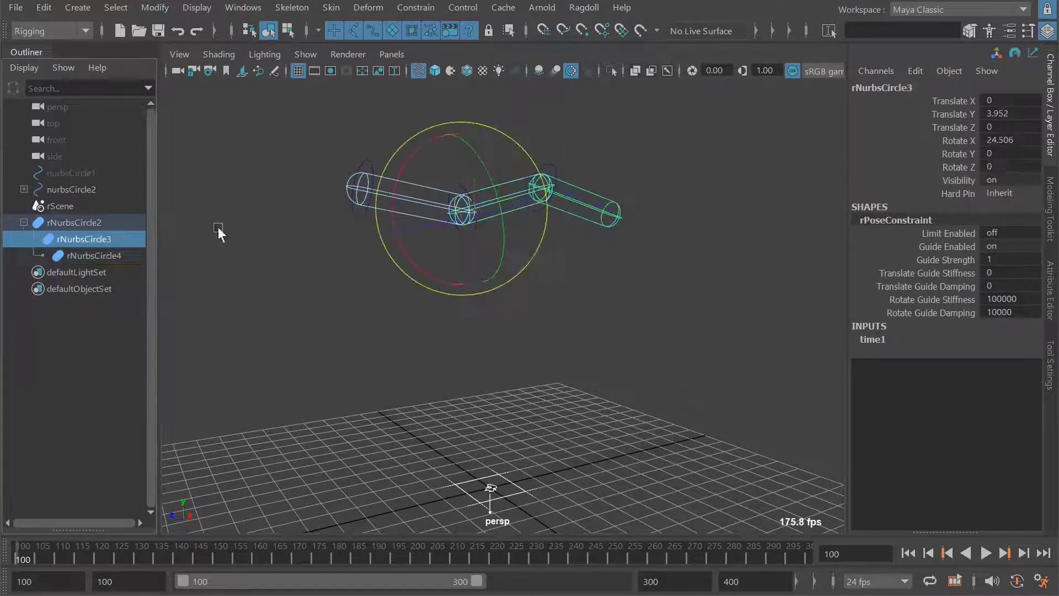
middle_click_drag(311, 223, 283, 235)
left_click_drag(284, 235, 416, 230, "alt")
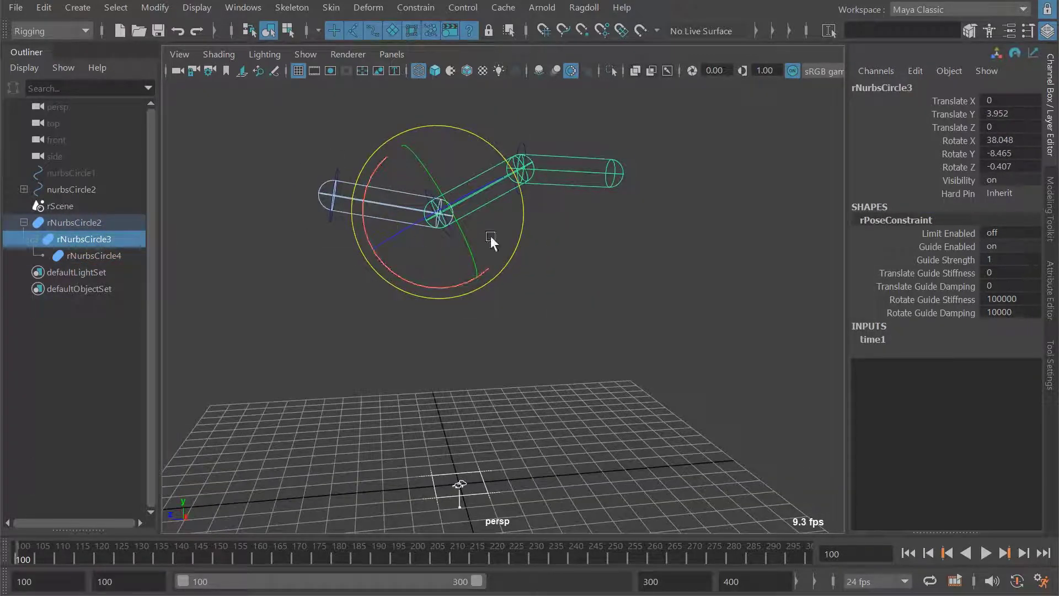
left_click_drag(531, 199, 565, 292, "alt")
mouse_move(525, 254)
left_mouse_down("alt")
mouse_move(496, 227)
mouse_move(525, 247)
left_mouse_up("alt")
key("q")
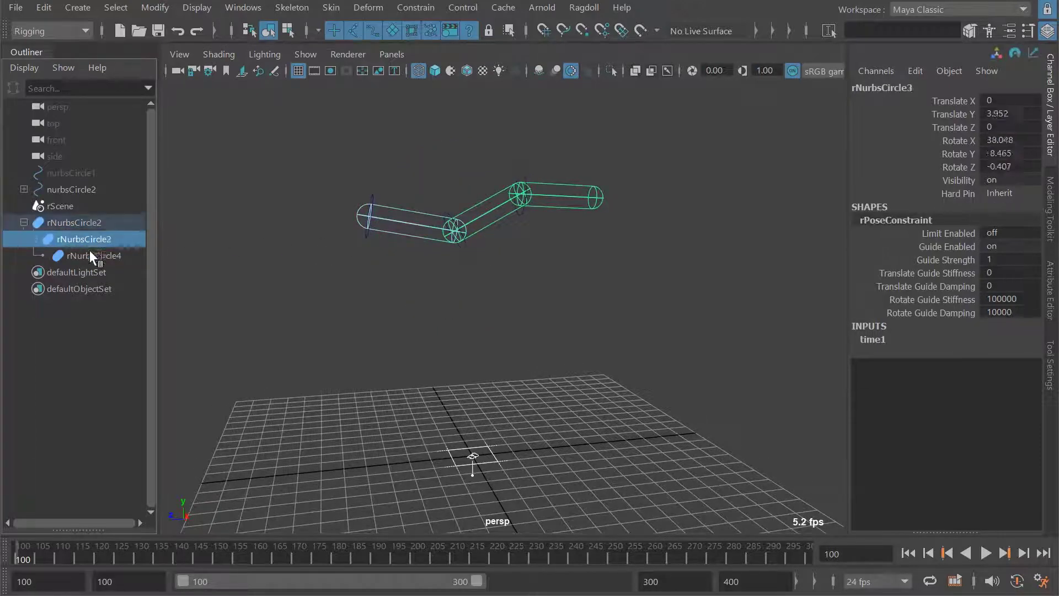
Step: Play the simulation to frame 121 and key all three mimic controls, rNurbsCircle2 to rNurbsCircle4, there
left_click(71, 222)
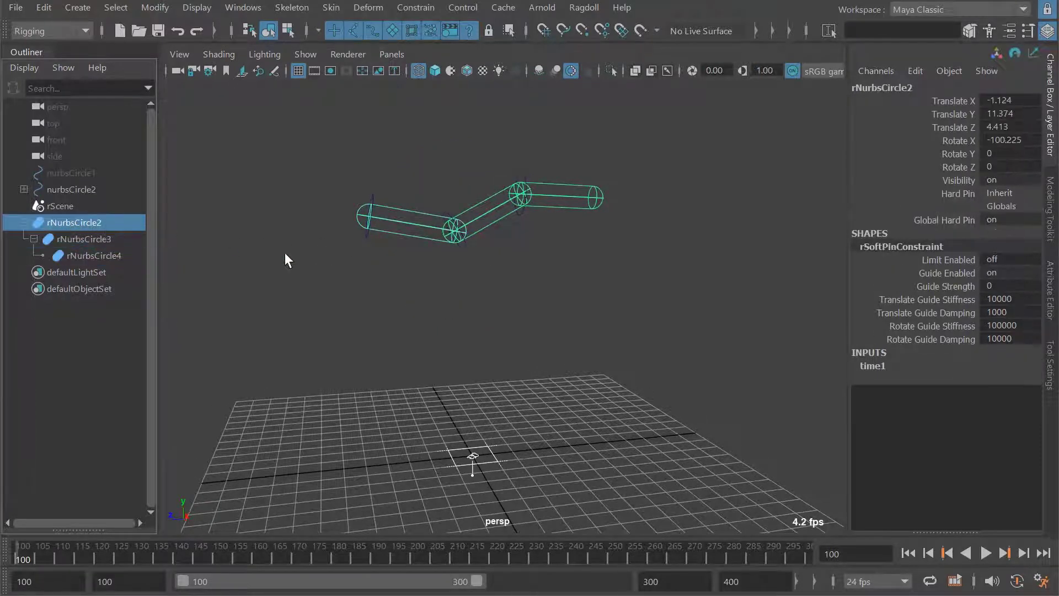
key("alt+v")
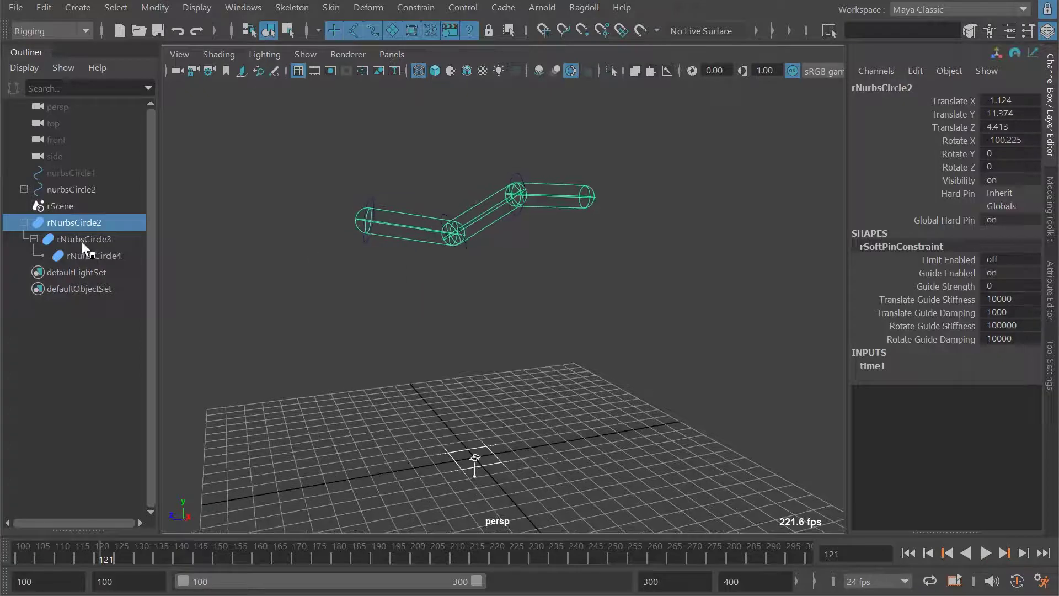
left_click(90, 254, "shift")
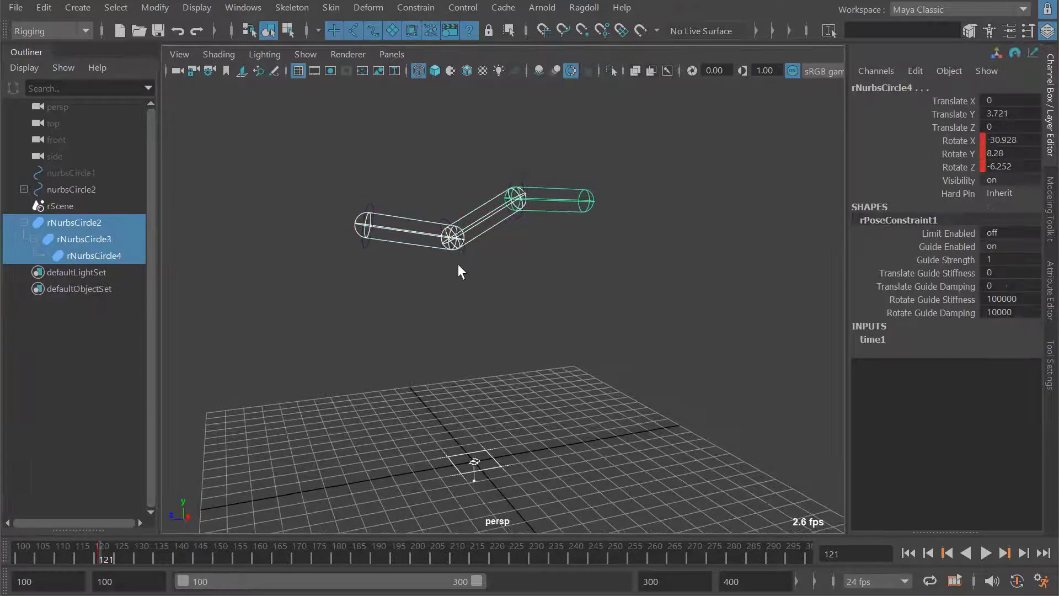
Step: At frame 129, rotate the middle mimic control rNurbsCircle3 to about 84.9, -25.7, -8.3 and bend the end control rNurbsCircle4 further
key("alt+v")
key("alt+v")
left_click(64, 238)
key("e")
left_click_drag(373, 207, 316, 171)
left_click(94, 255)
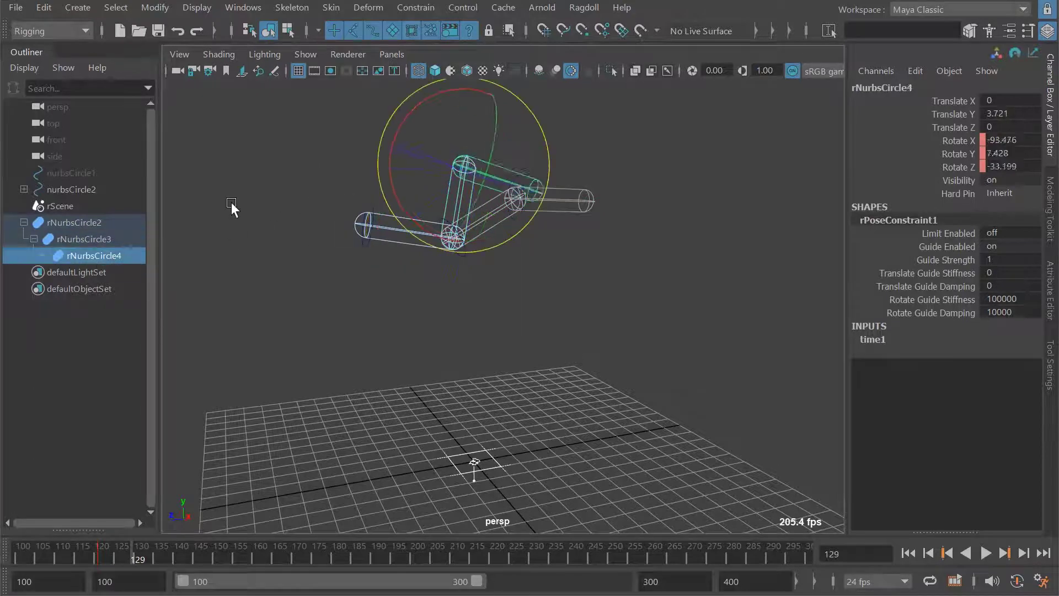
left_click_drag(230, 209, 226, 199)
key("q")
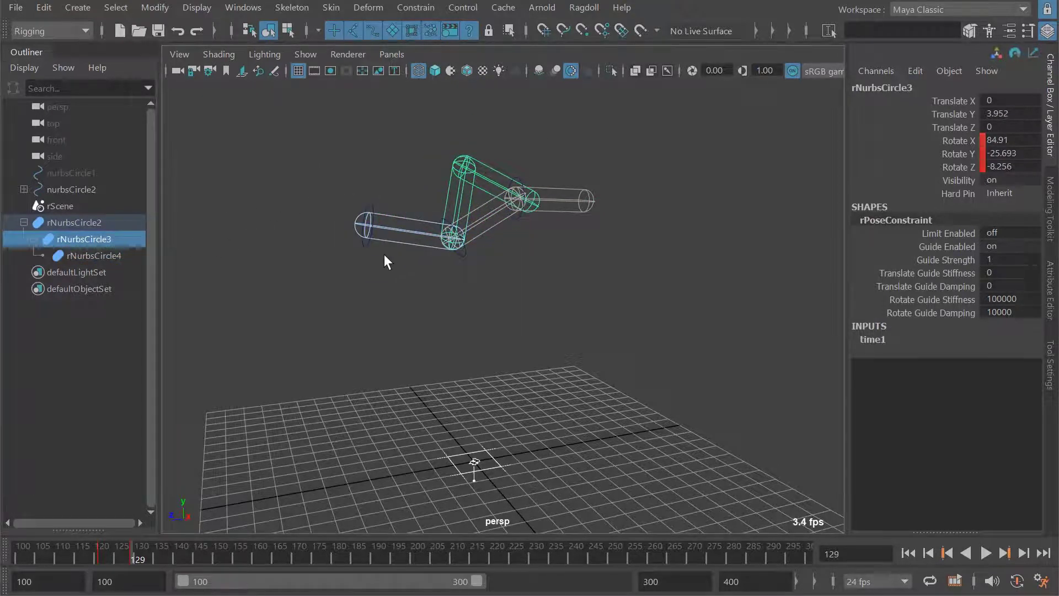
Step: Key the rotated mimic controls rNurbsCircle3 and rNurbsCircle4 at frame 129
left_click(83, 239, "shift")
left_click_drag(454, 282, 335, 186, "alt")
key("k")
key("alt+v")
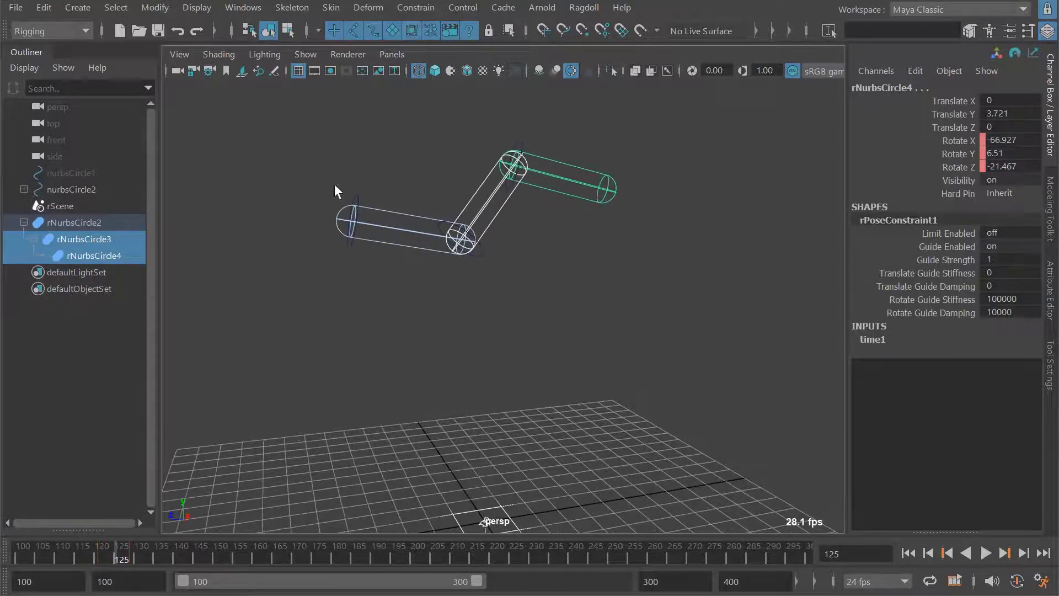
Step: Key rNurbsCircle2's Global Hard Pin on at frame 125 and off at frame 126
left_click(72, 223)
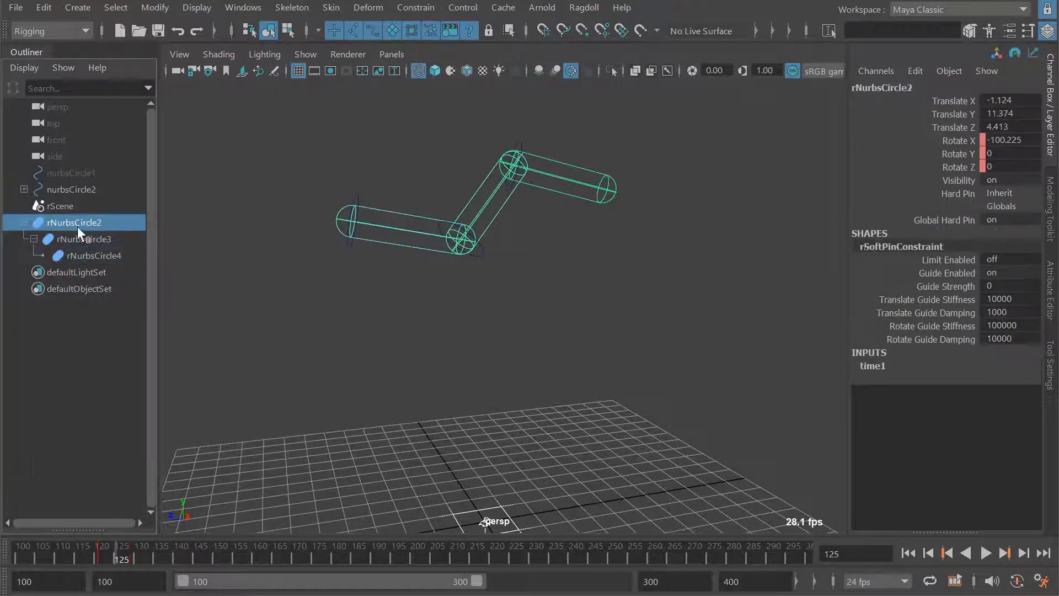
right_click(945, 219)
left_click(985, 250)
left_click_drag(693, 216, 695, 215, "alt")
key("alt+period")
left_click(1000, 219)
type("0")
key("Return")
right_click(948, 222)
left_click(986, 252)
middle_click_drag(623, 289, 650, 295, "alt")
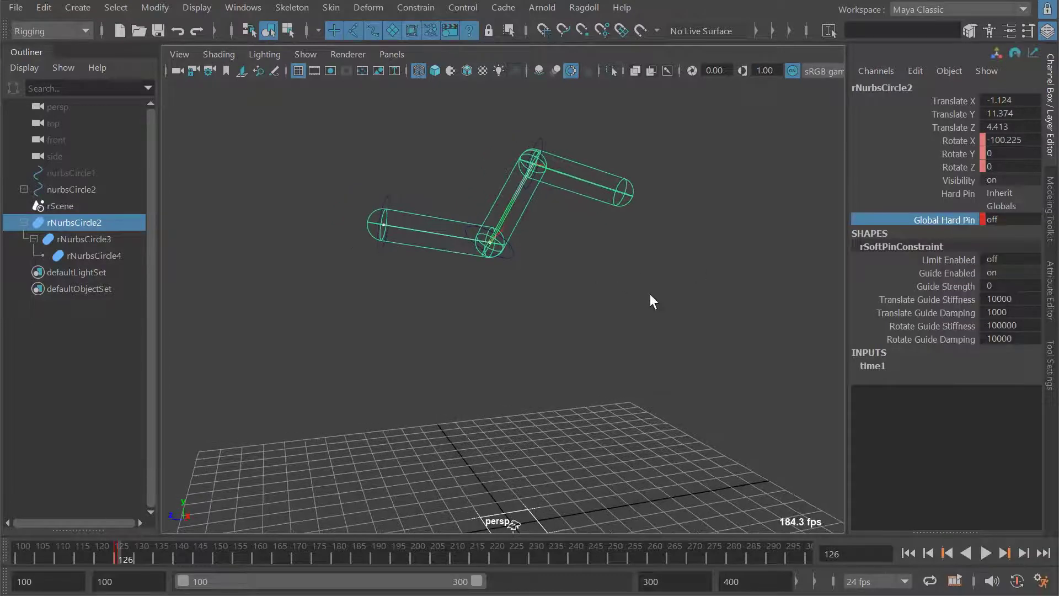
Step: Advance the simulation frame by frame past the unpin key to examine how the chain behaves when released
key("alt+period")
key("alt+period")
key("alt+period")
key("alt+period")
key("alt+period")
key("alt+period")
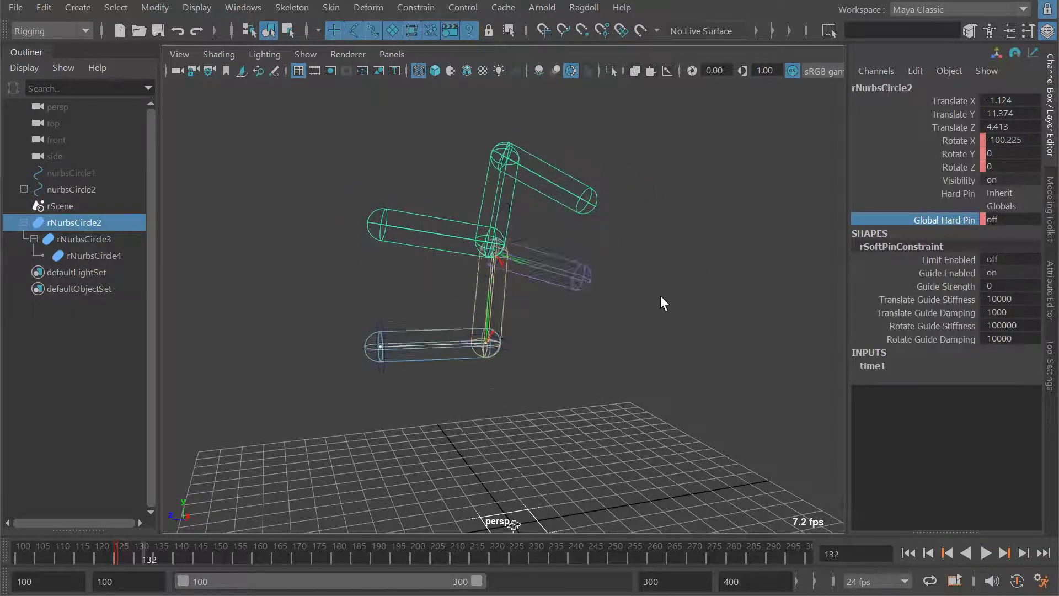
key("alt+period")
key("alt+period")
key("alt+period")
key("alt+period")
key("alt+period")
right_click_drag(643, 301, 503, 243, "alt")
Step: Replay the simulation from the start to review the keyed poses and the hard-pin release
key("alt+shift+v")
key("alt+v")
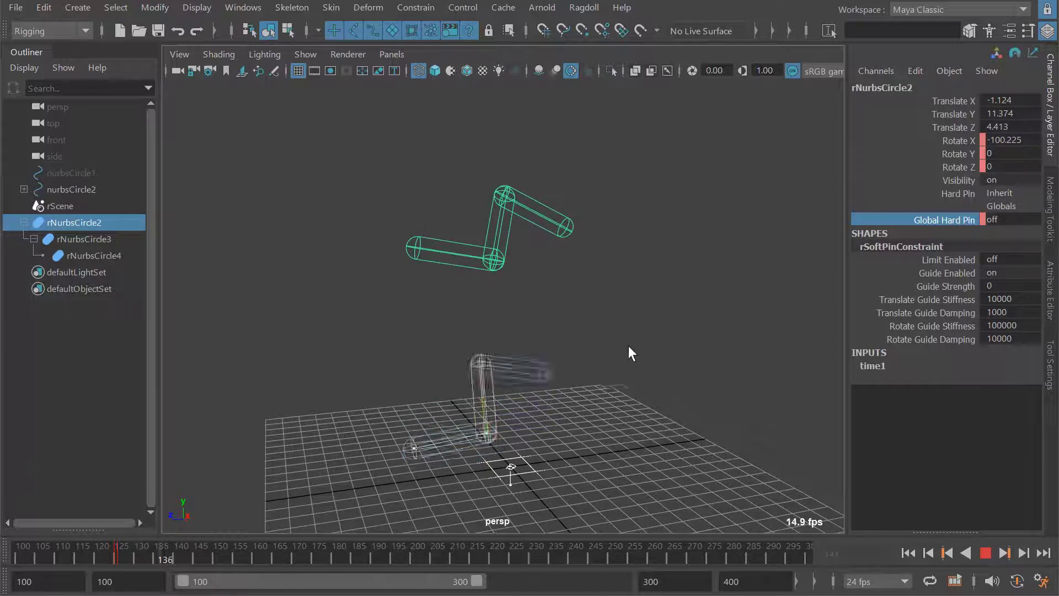
key("Escape")
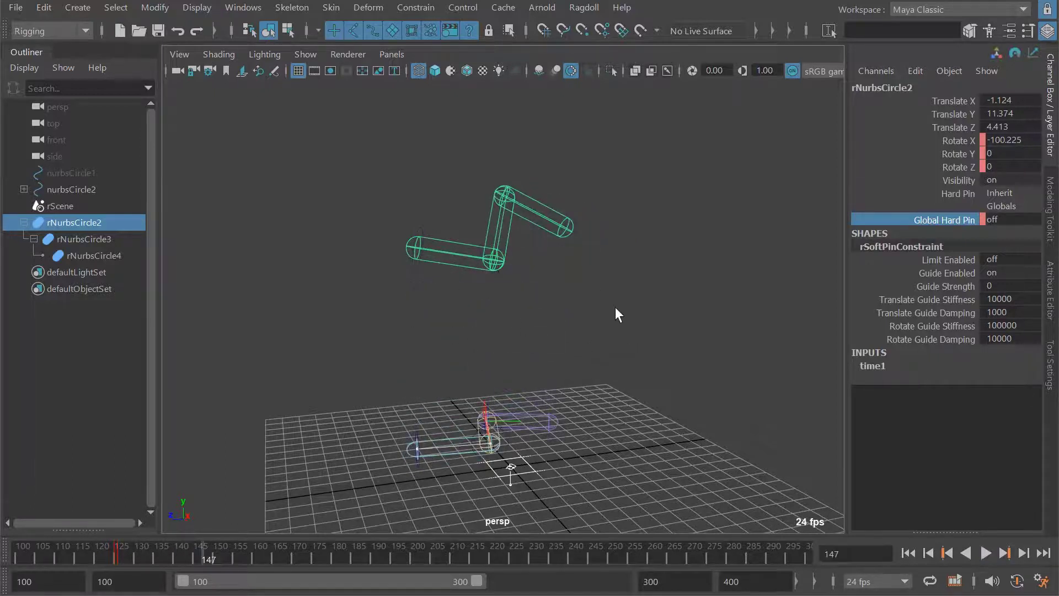
key("alt+v")
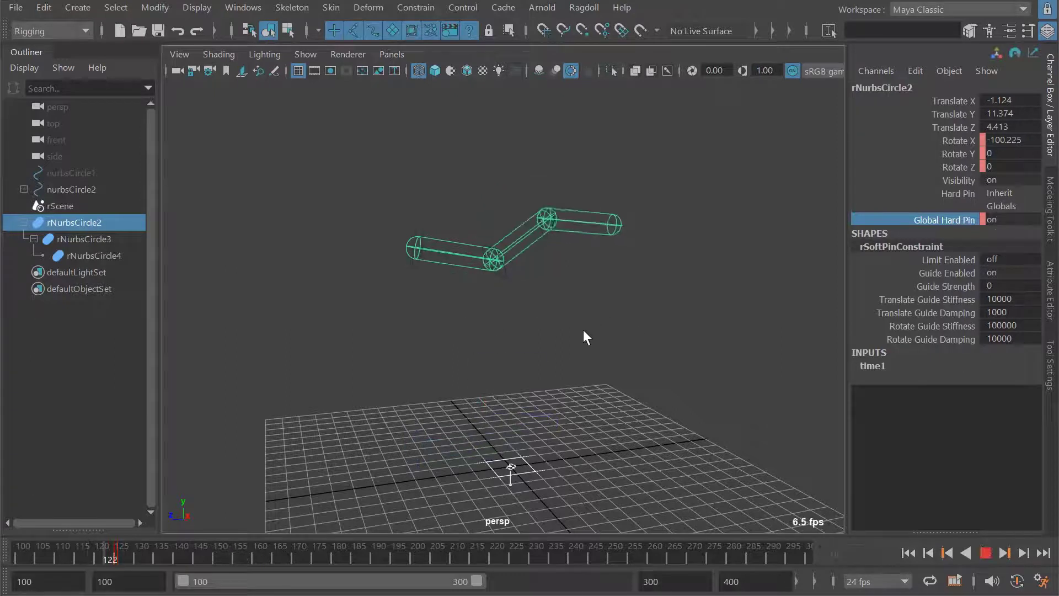
key("alt+v")
key("alt+shift+v")
key("alt+v")
key("alt+v")
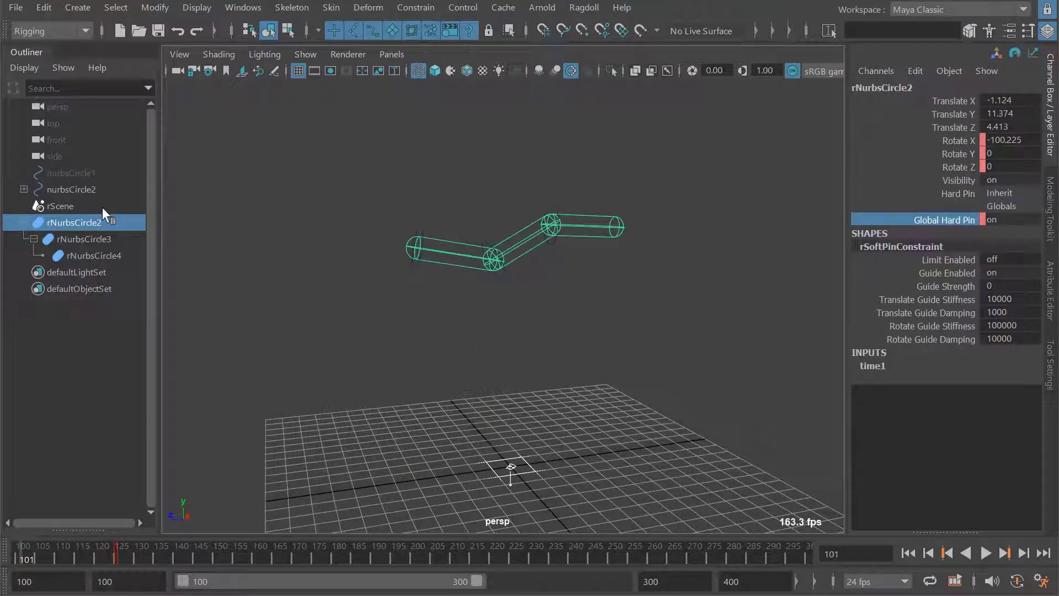
key("alt+v")
Step: Undo the hard-pin keys, pose keys and control edits, going back to the state before the mimic was created
key("Down")
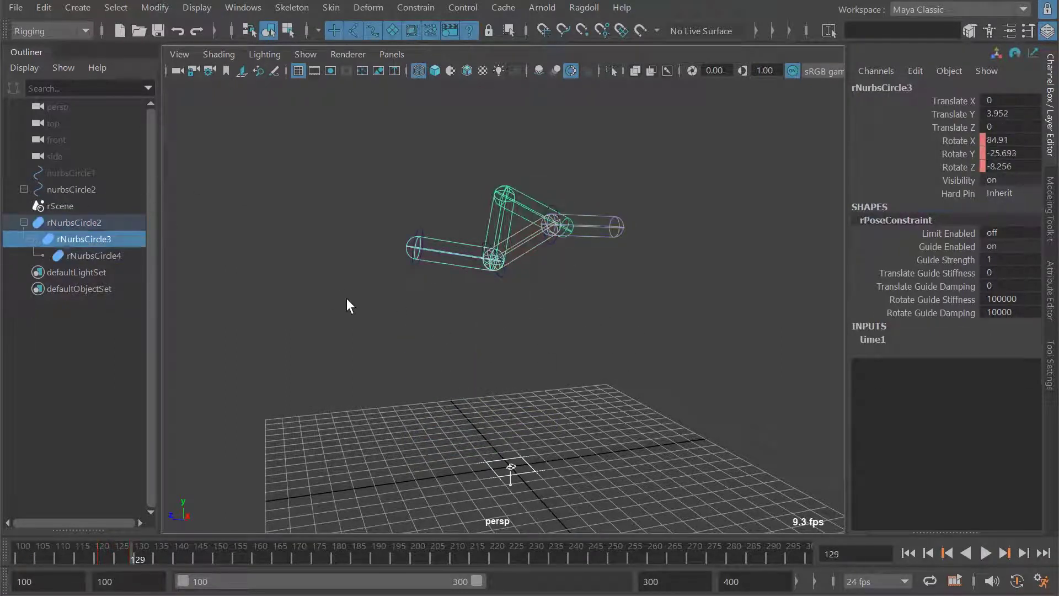
key("ctrl+z")
key("ctrl+z")
key("ctrl+z")
key("ctrl+z")
key("ctrl+z")
key("ctrl+z")
key("ctrl+z")
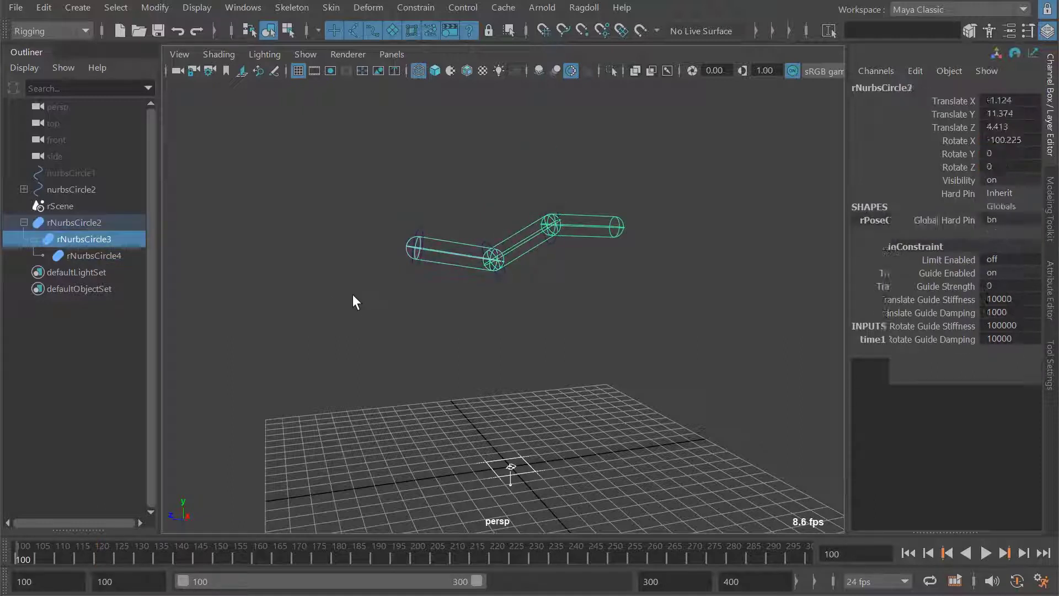
key("ctrl+z")
key("ctrl+z")
key("ctrl+z")
key("ctrl+z")
key("ctrl+z")
key("ctrl+z")
key("ctrl+z")
key("ctrl+z")
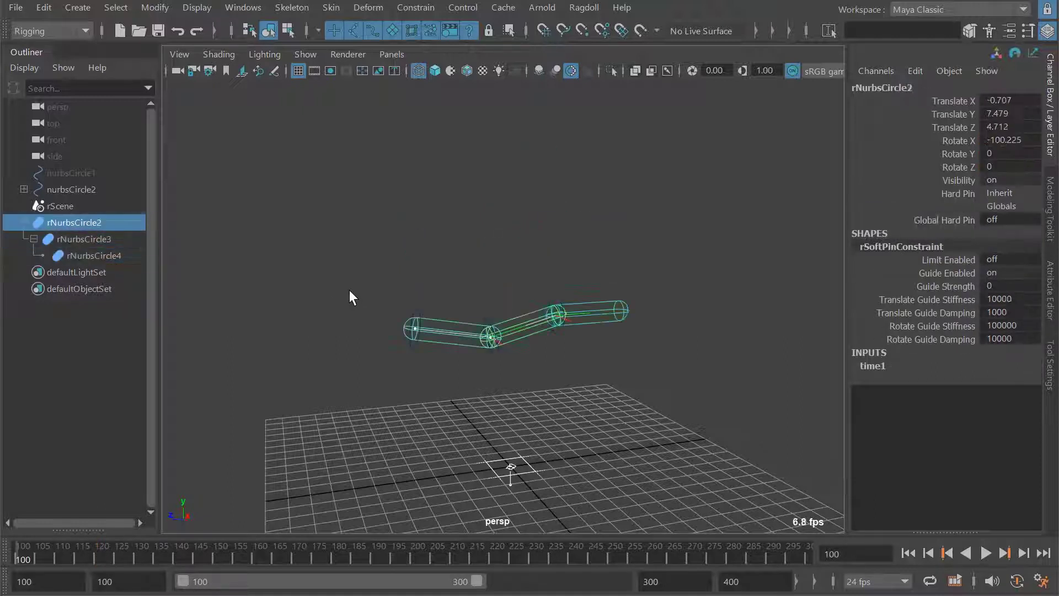
Step: Create a mimic from the chain's root control nurbsCircle2 with Add Soft Pin enabled alongside Make Exclusive and Add Hard Pin
left_click_drag(769, 595, 665, 270)
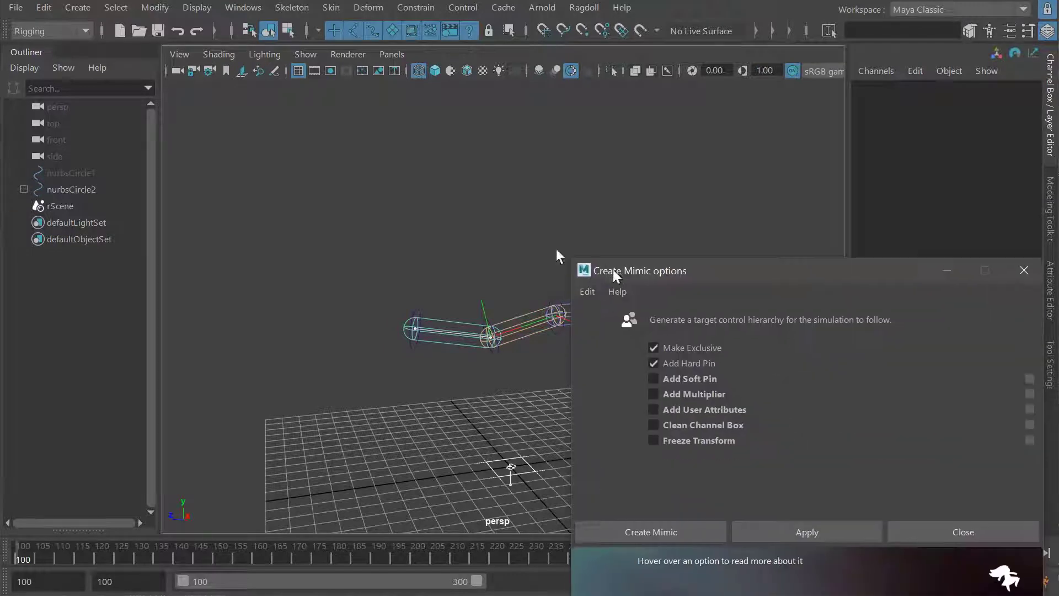
left_click(413, 315)
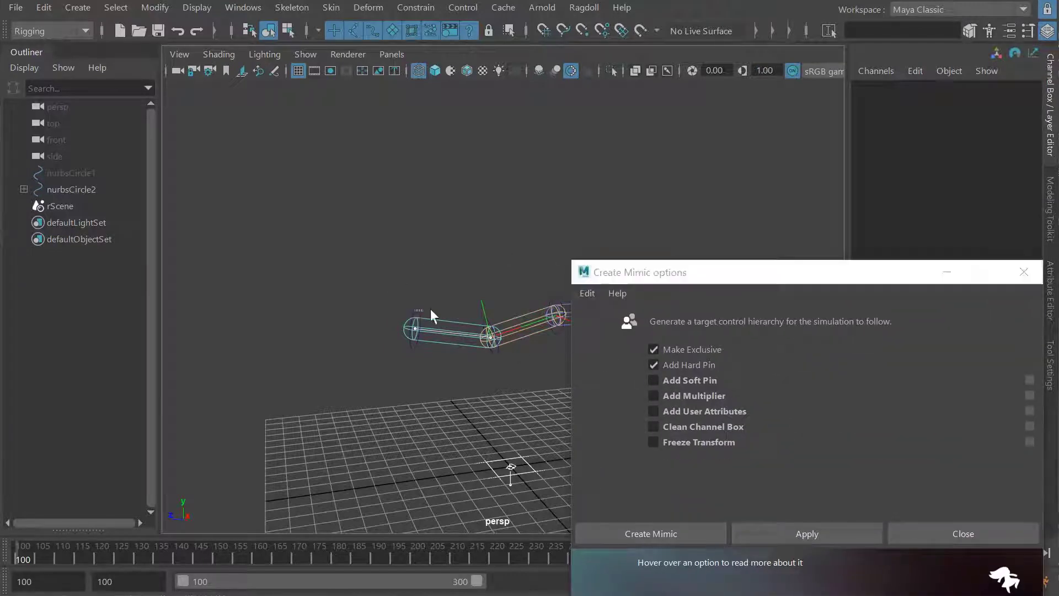
scroll(449, 310, "up", 2)
middle_click_drag(449, 298, 422, 163, "alt")
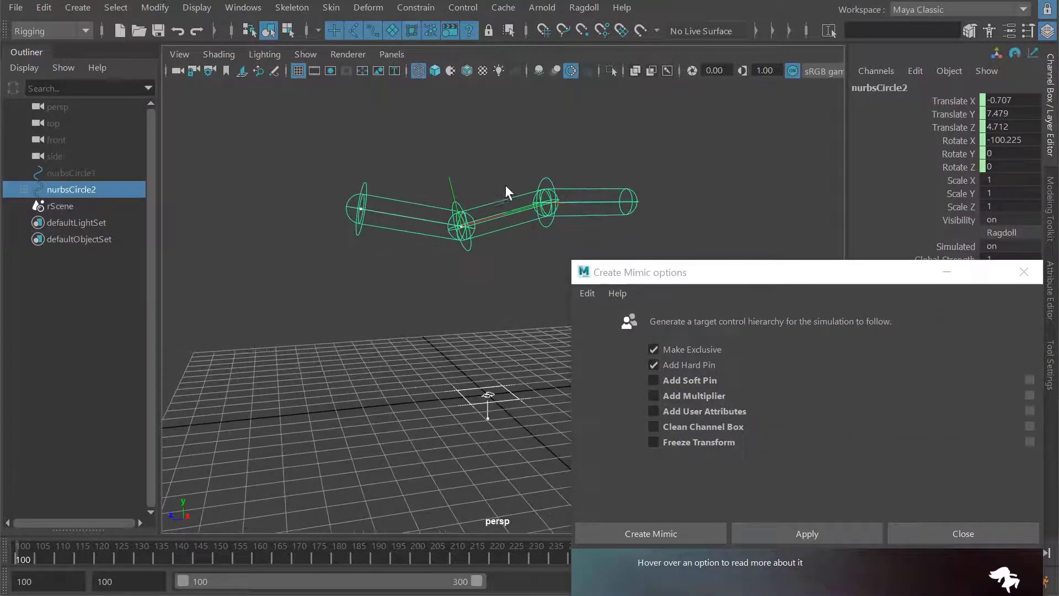
left_click(669, 380)
middle_click_drag(597, 208, 555, 214, "alt")
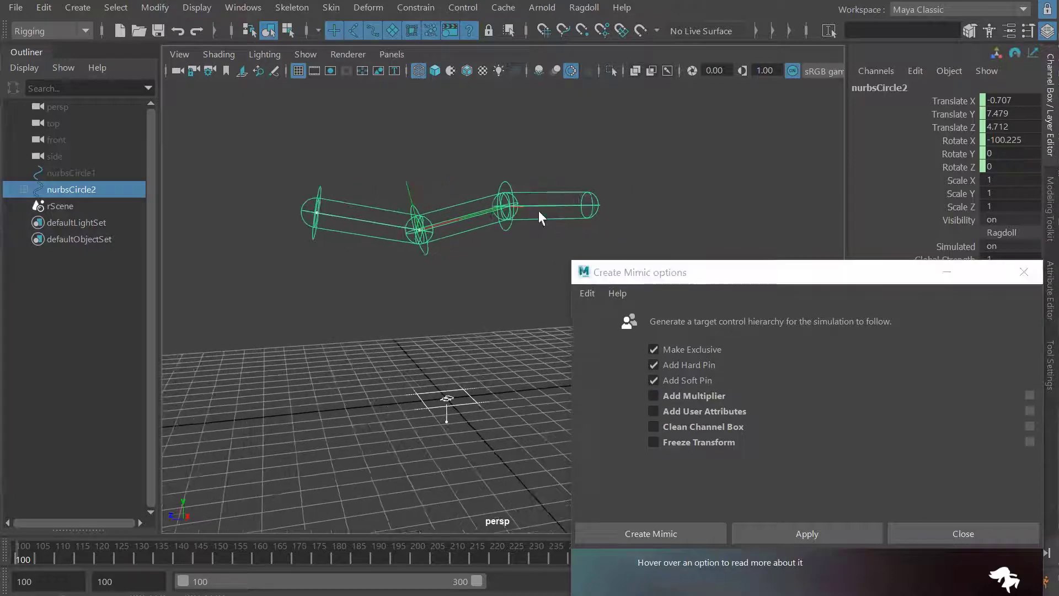
right_click_drag(555, 214, 519, 212, "alt")
left_click(756, 534)
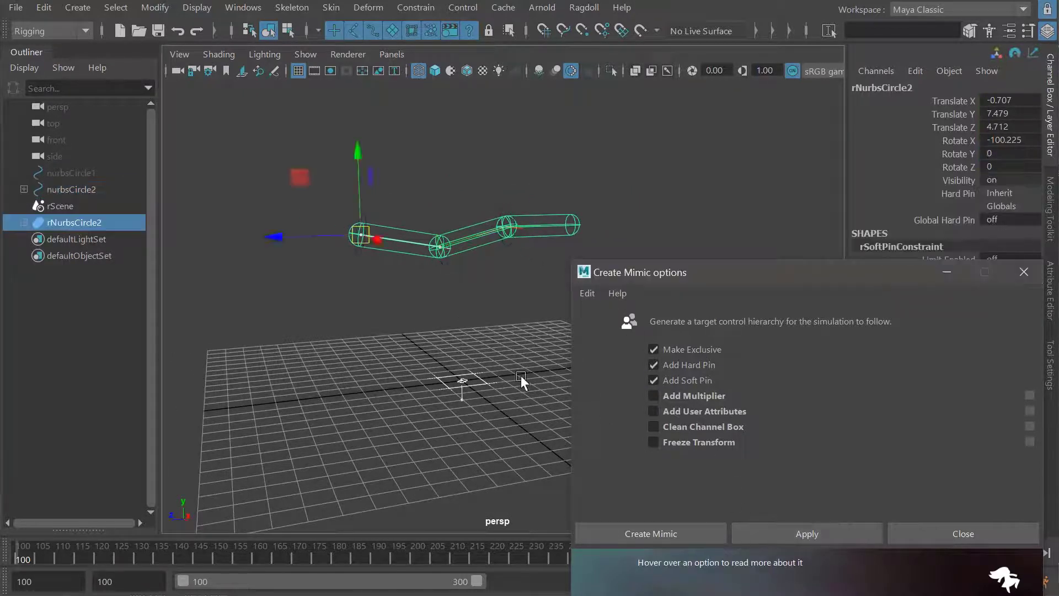
Step: Move the mimic's root control rNurbsCircle2 above the chain to about -2.35, 13.19, 6.02 and play the simulation
left_click_drag(511, 277, 586, 313, "alt")
key("alt+v")
key("Escape")
Step: Try rotating the middle and end mimic controls, undoing each rotation
left_click(473, 182)
key("e")
left_click_drag(544, 240, 516, 256, "alt")
mouse_move(353, 159)
left_mouse_down()
mouse_move(364, 161)
mouse_move(352, 231)
mouse_move(368, 160)
left_mouse_up()
key("ctrl+z")
left_click(525, 187)
middle_click_drag(298, 234, 357, 214)
key("ctrl+z")
middle_click_drag(559, 243, 563, 262, "alt")
key("q")
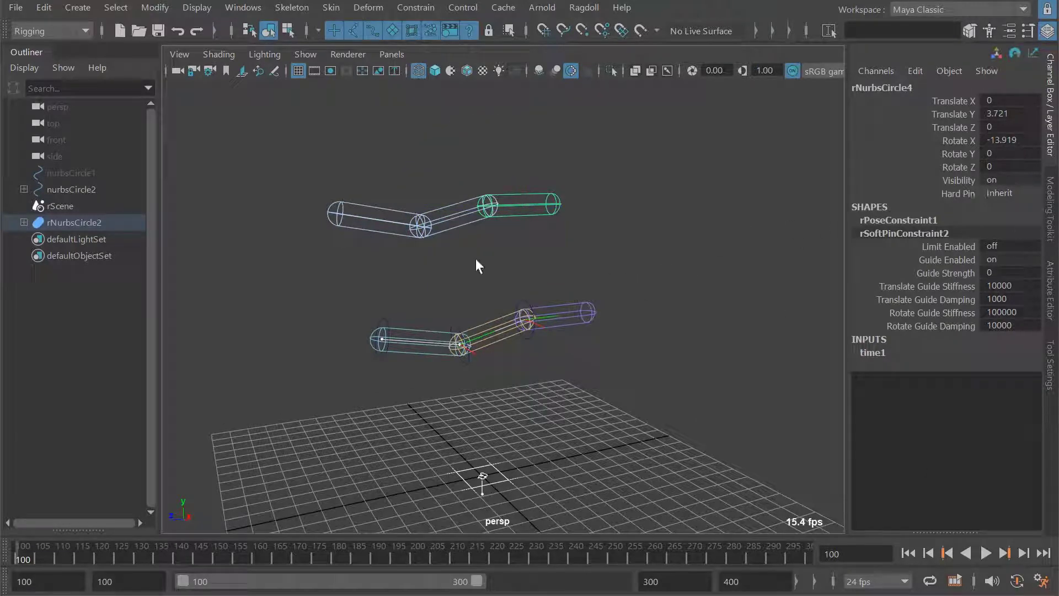
Step: Set the Guide Strength of the end control's soft pin, rSoftPinConstraint2, to 0.22 and test it by playing the simulation
middle_click_drag(481, 259, 489, 268, "alt")
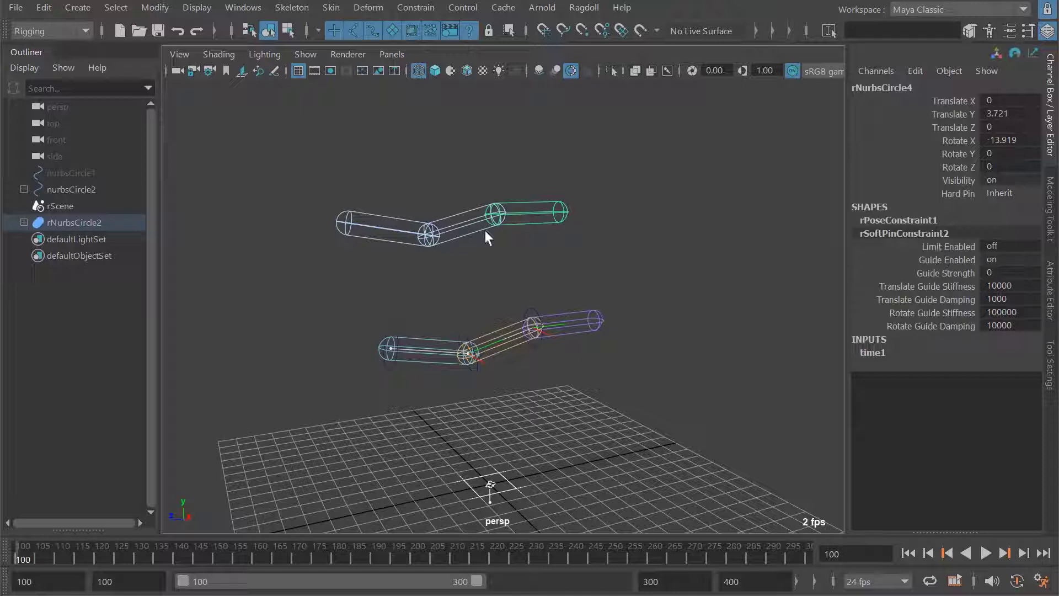
left_click(946, 274)
middle_click_drag(558, 257, 602, 278)
left_click_drag(601, 278, 624, 336, "alt")
key("alt+v")
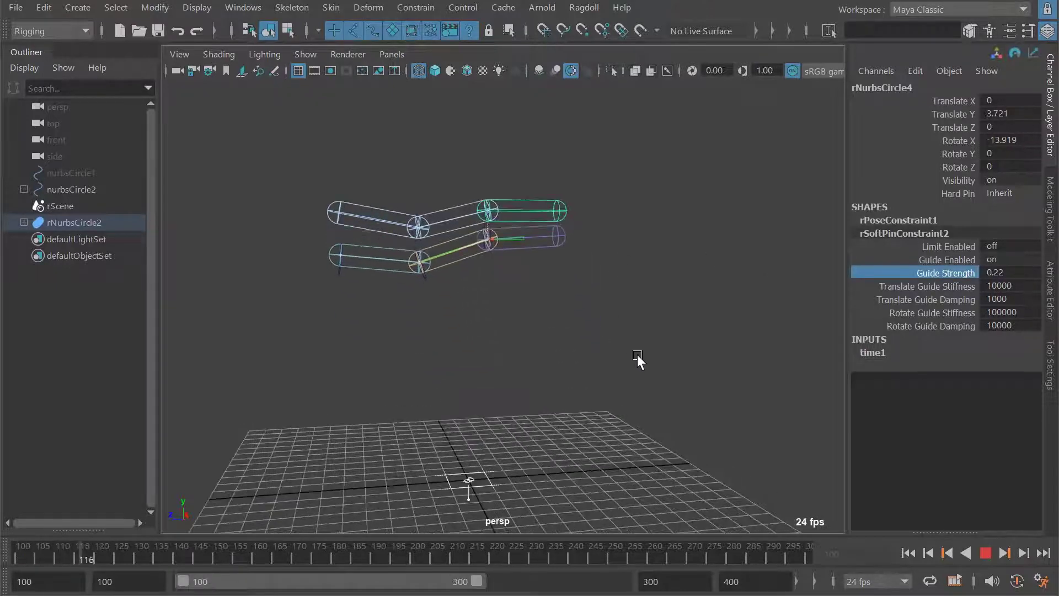
left_click_drag(468, 208, 482, 213, "alt")
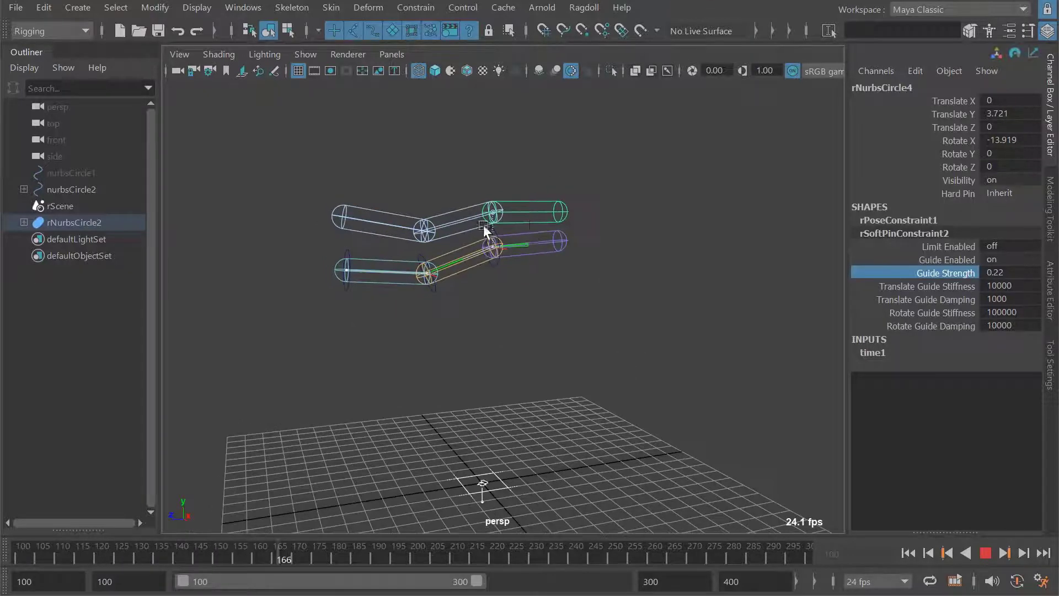
left_click_drag(565, 283, 165, 285)
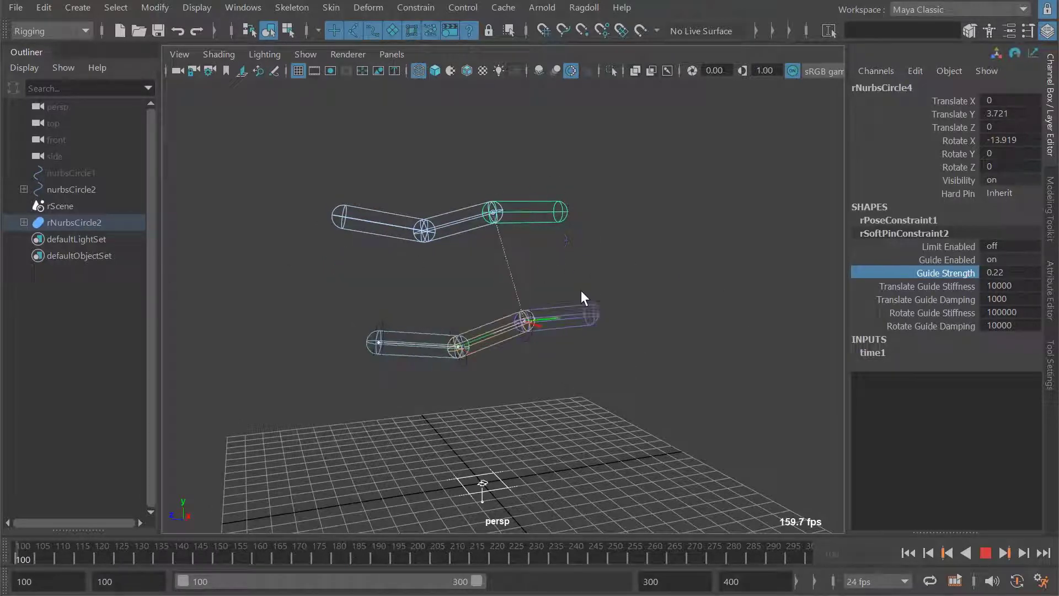
key("alt+shift+v")
left_click_drag(473, 229, 485, 226, "alt")
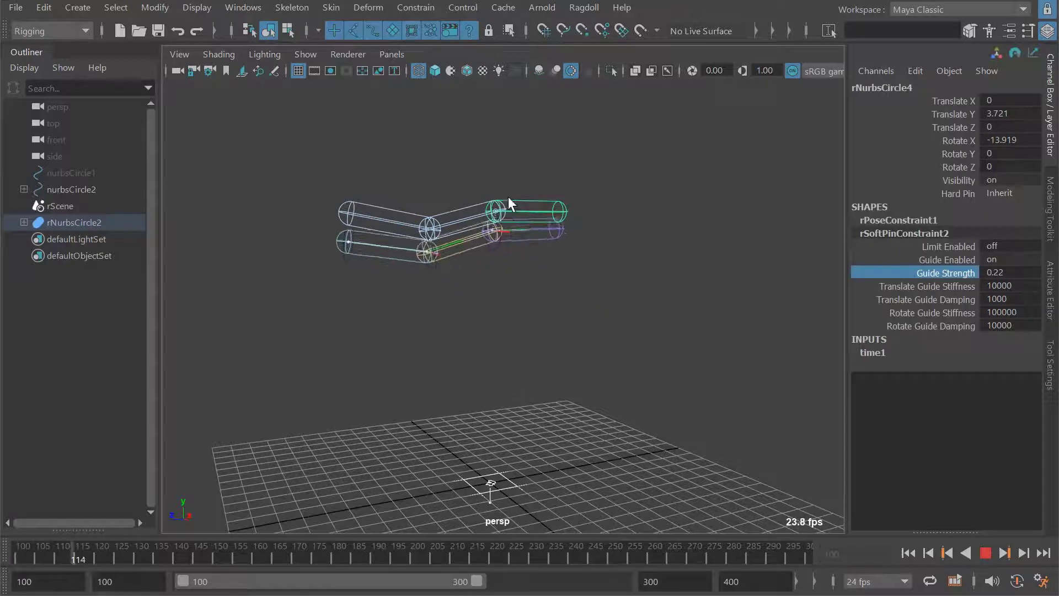
key("alt+shift+v")
Step: Set rSoftPinConstraint2's Translate Guide Damping to 100 and Rotate Guide Damping to 1000, and play the simulation
left_click(916, 263)
left_click(927, 284)
left_click(1001, 299)
type("100")
left_click(1020, 325)
type("1000")
key("Return")
key("alt+v")
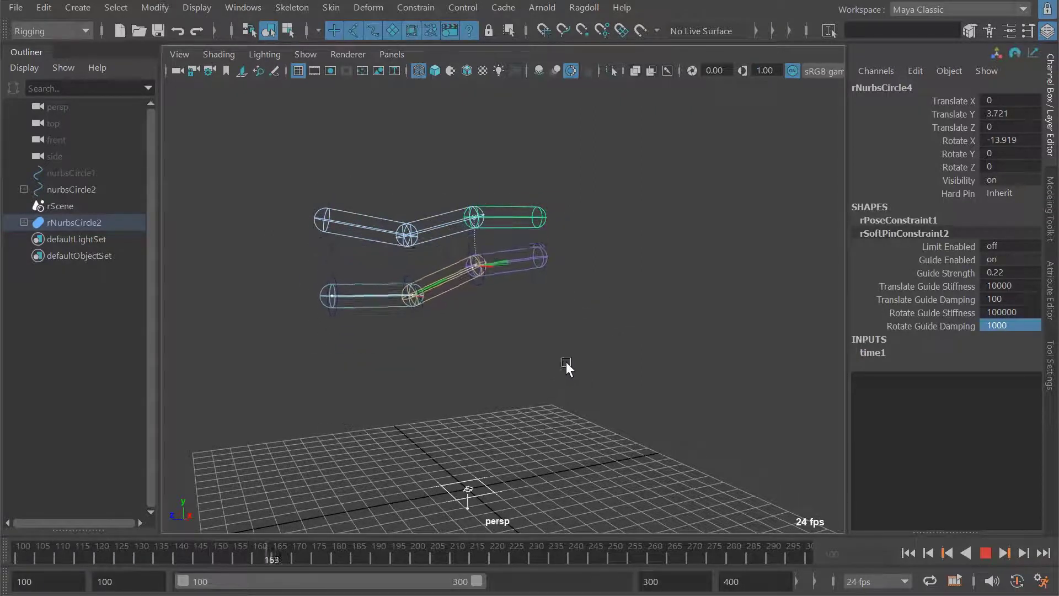
key("alt+v")
key("alt+shift+v")
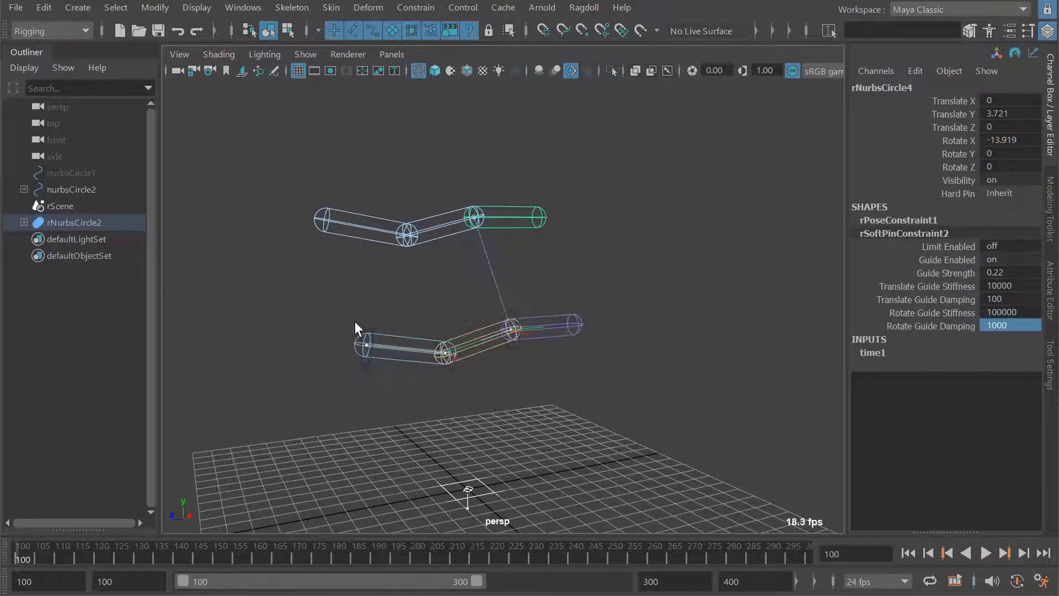
Step: Set the pose constraint Guide Strength to 0.1 with the middle and end mimic controls selected together
left_click(429, 231)
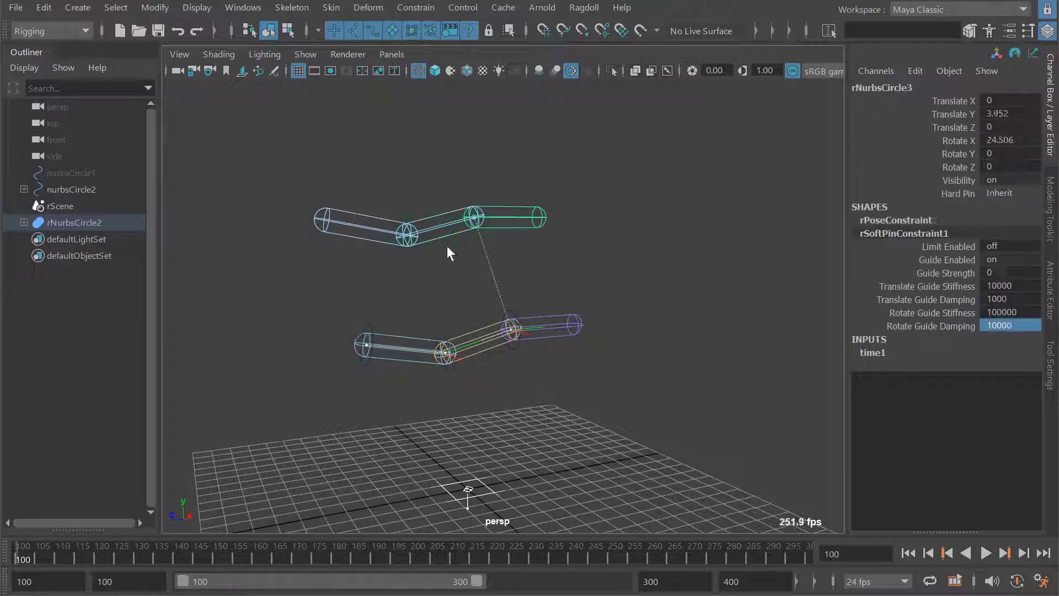
left_click(516, 217)
left_click(897, 219)
double_click(996, 261)
type("0.1")
key("Return")
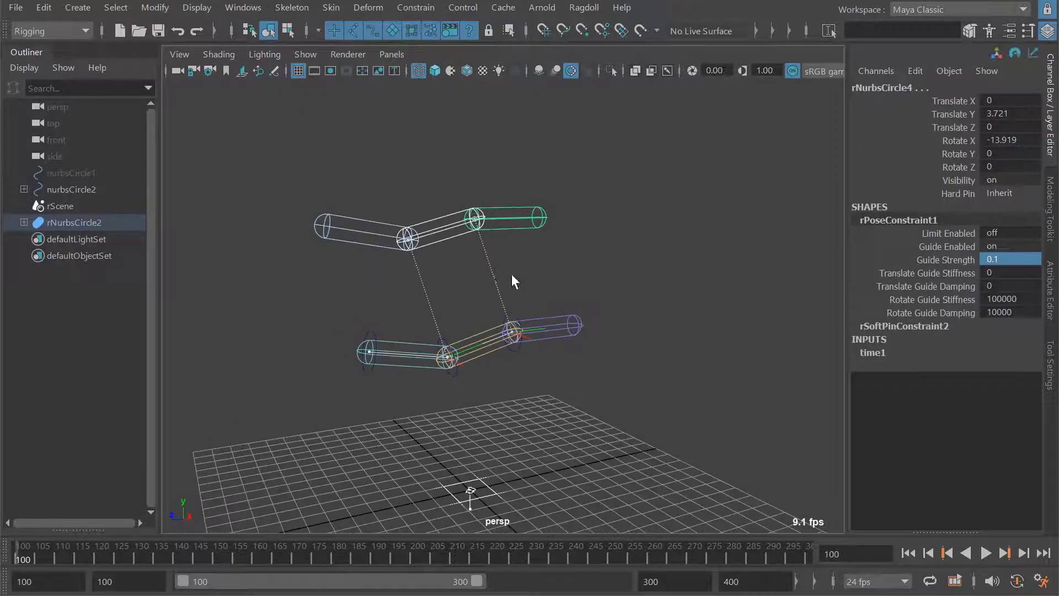
Step: Set the Guide Strength of the middle control's soft pin, rSoftPinConstraint1, to 0
left_click(545, 277)
left_click(432, 237)
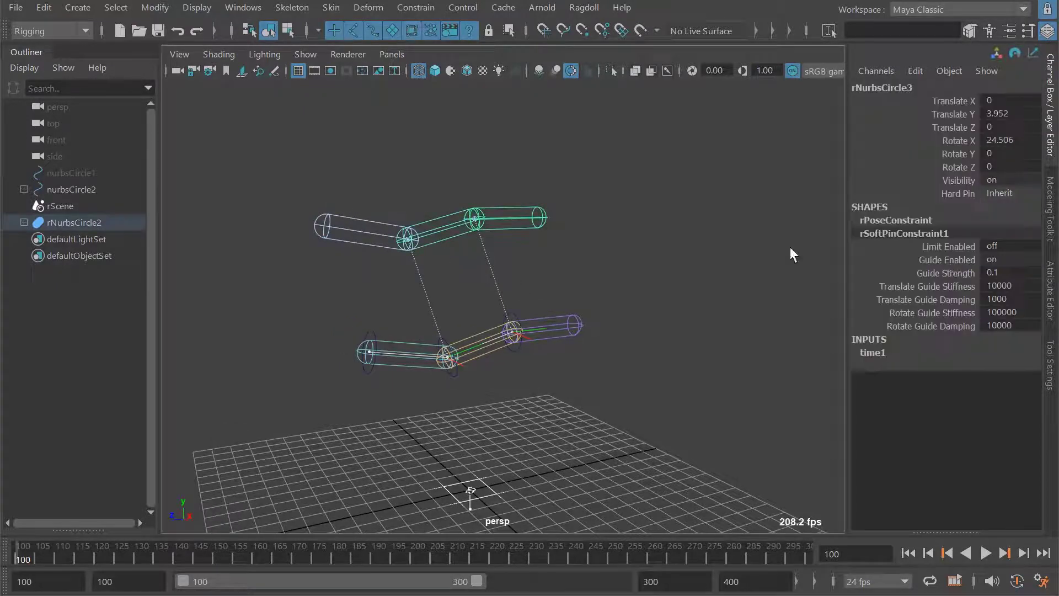
left_click(879, 221)
left_click(894, 326)
left_click(1001, 272)
type("0")
key("Return")
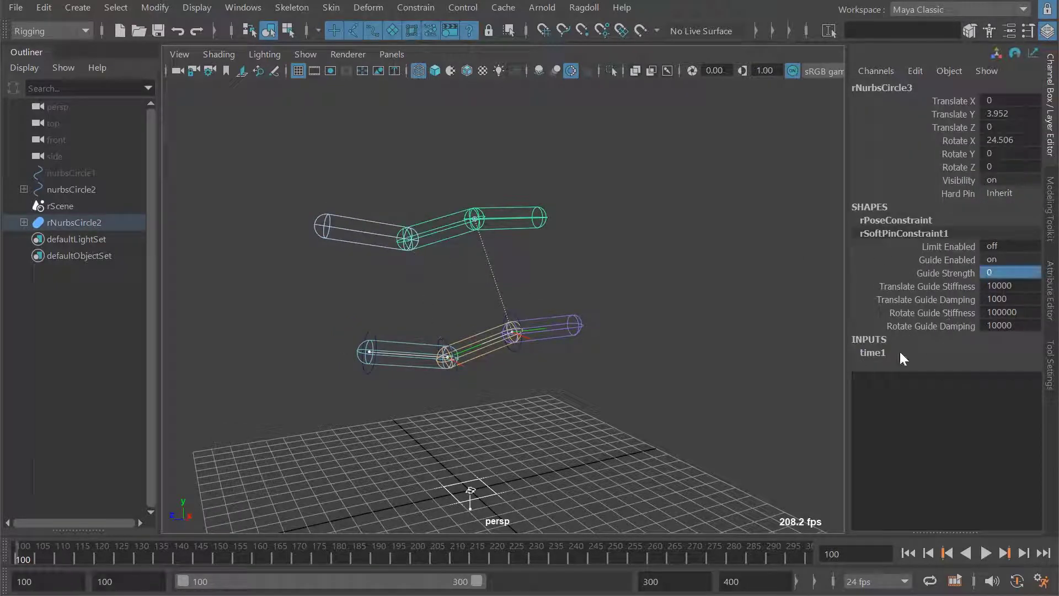
Step: Play the simulation repeatedly from the start to examine the loosened chain held only by the end control's soft pin
middle_click_drag(642, 294, 628, 289, "alt")
key("alt+v")
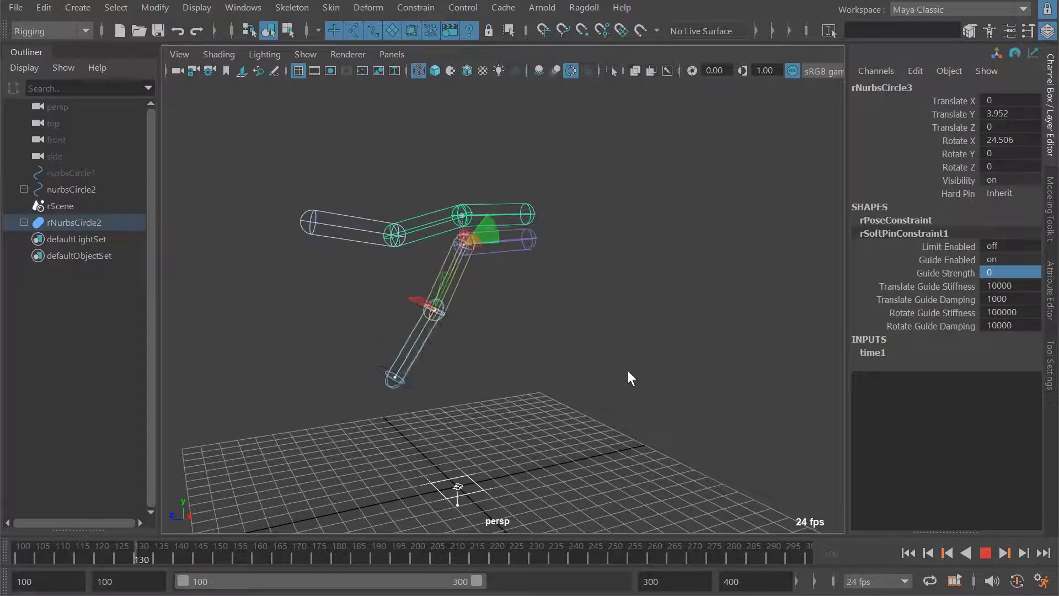
key("alt+v")
key("alt+shift+v")
middle_click_drag(429, 285, 477, 290, "alt")
key("alt+v")
key("alt+v")
key("alt+shift+v")
left_click_drag(517, 300, 537, 296, "alt")
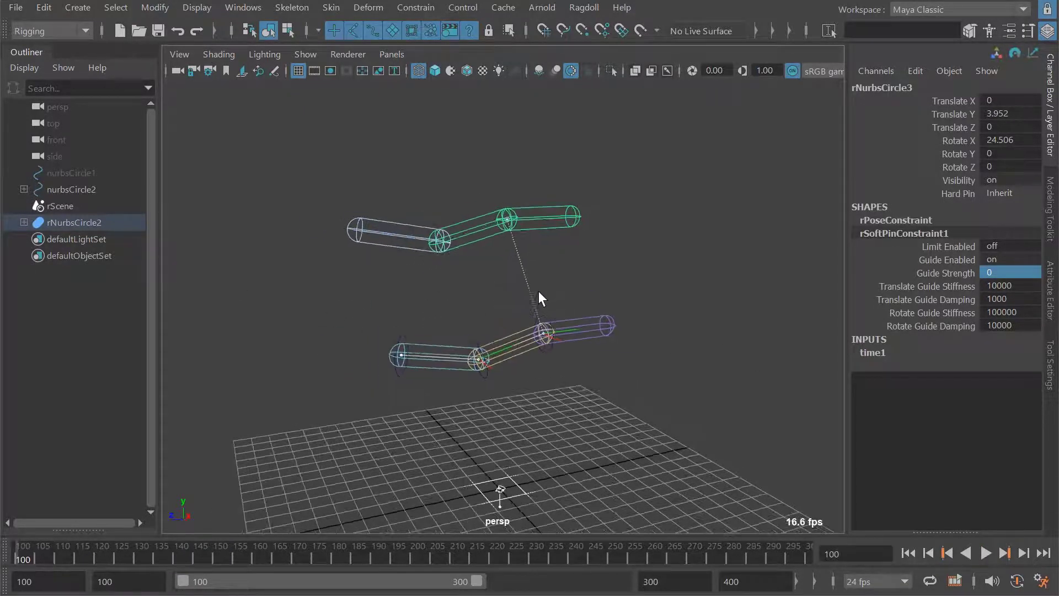
middle_click_drag(533, 281, 549, 229, "alt")
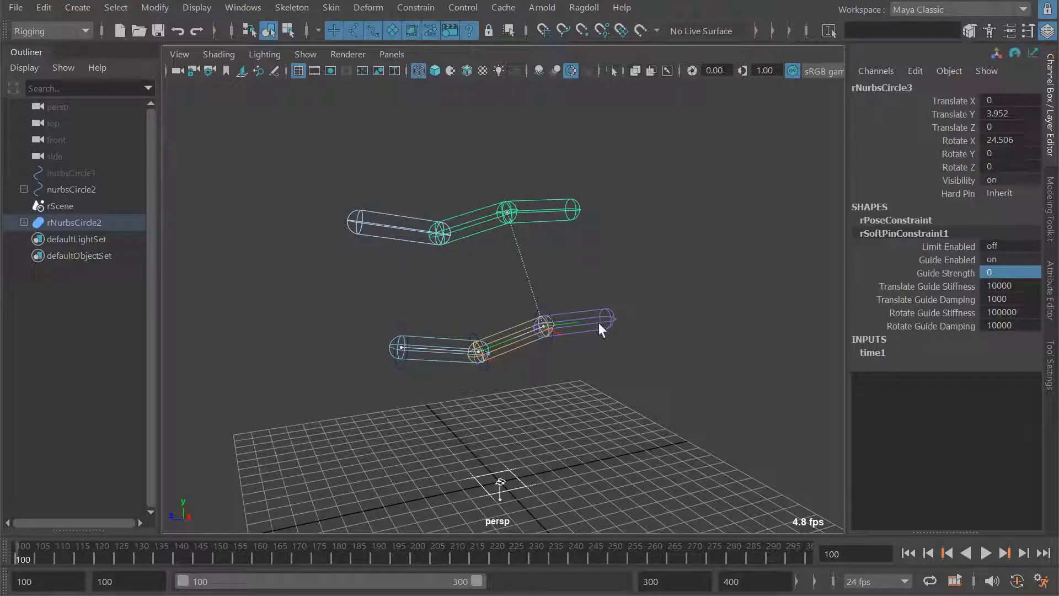
Step: Set the end control's soft pin Guide Strength to 0 and select the mimic's root control rNurbsCircle2
left_click(540, 219)
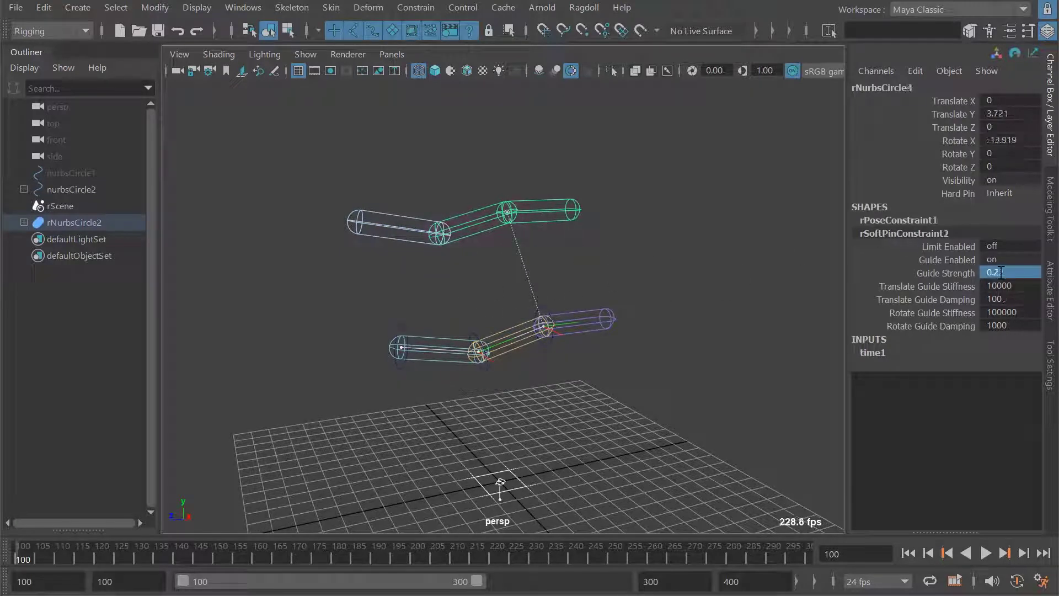
double_click(1002, 273)
type("0")
key("Return")
left_click(408, 250)
left_click(411, 240)
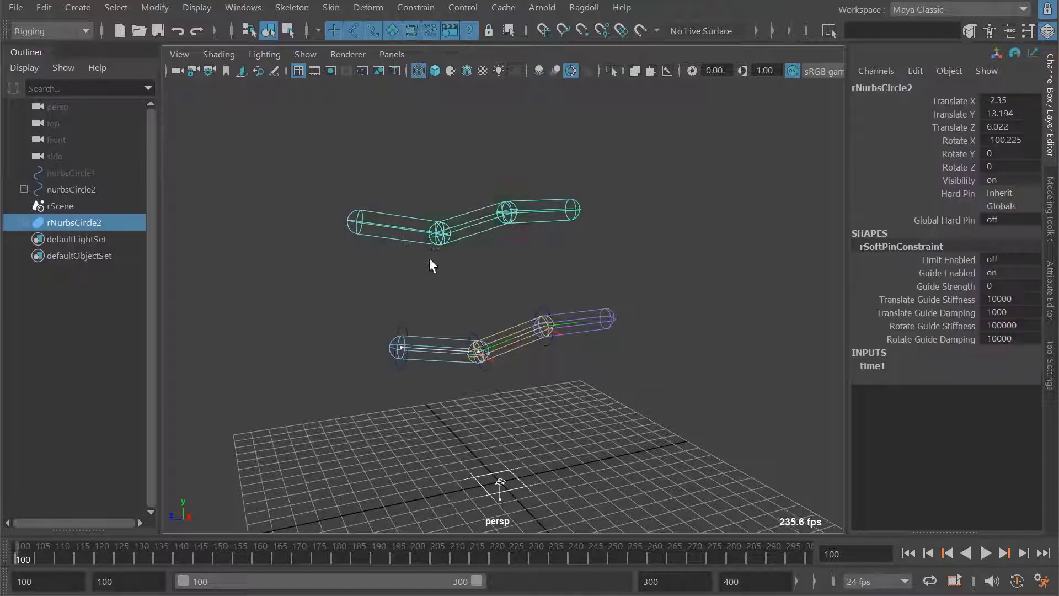
Step: Turn on Global Hard Pin for the mimic's root control and key it at frame 100
middle_click_drag(457, 257, 470, 250, "alt")
left_click_drag(522, 262, 562, 275, "alt")
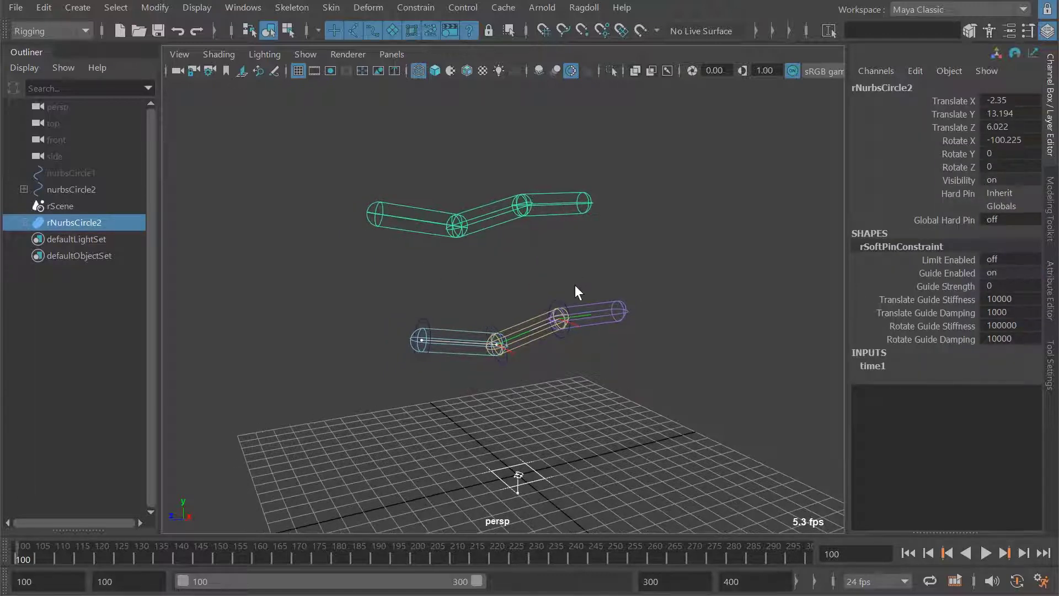
left_click(924, 219)
middle_click_drag(569, 253, 621, 256)
mouse_move(621, 256)
left_mouse_down("alt")
mouse_move(607, 270)
mouse_move(617, 263)
left_mouse_up("alt")
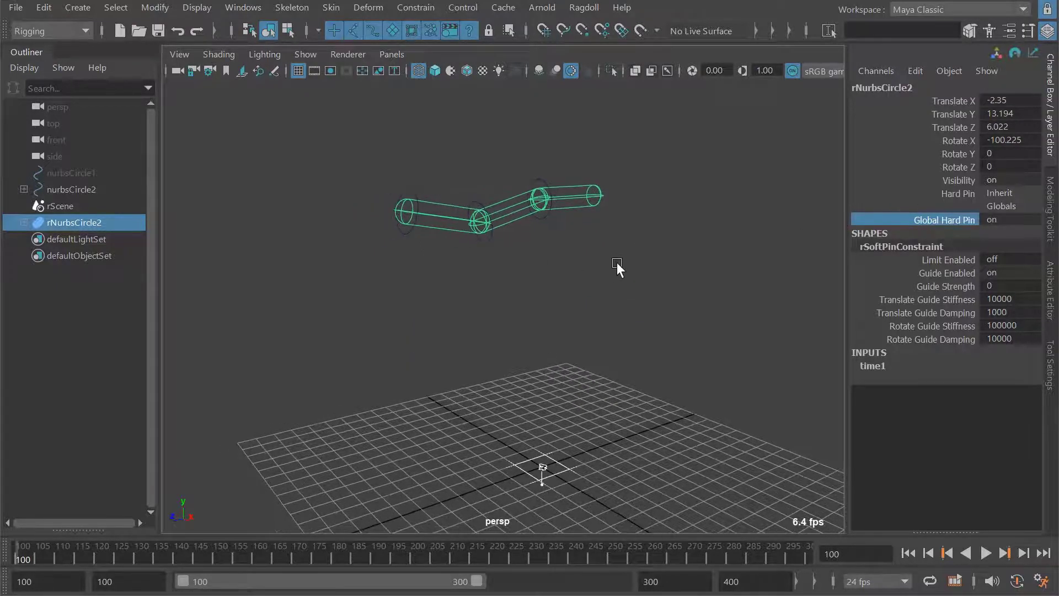
right_click(930, 221)
left_click(950, 243)
Step: Key the root control's translation and rotation in its starting pose
middle_click_drag(635, 288, 654, 286, "alt")
key("alt+v")
key("alt+v")
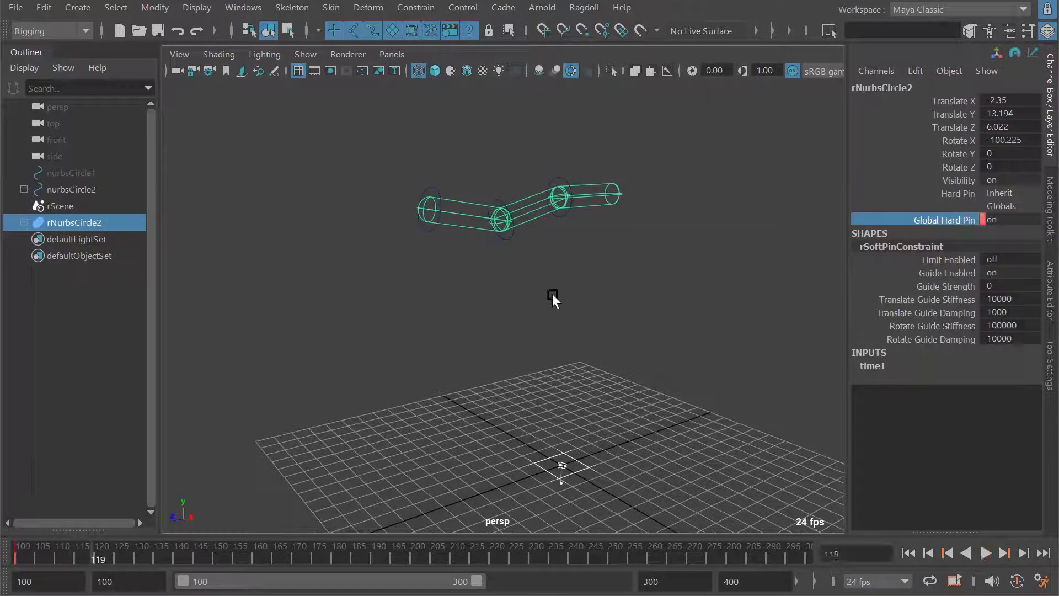
left_click_drag(554, 293, 571, 256, "alt")
key("s")
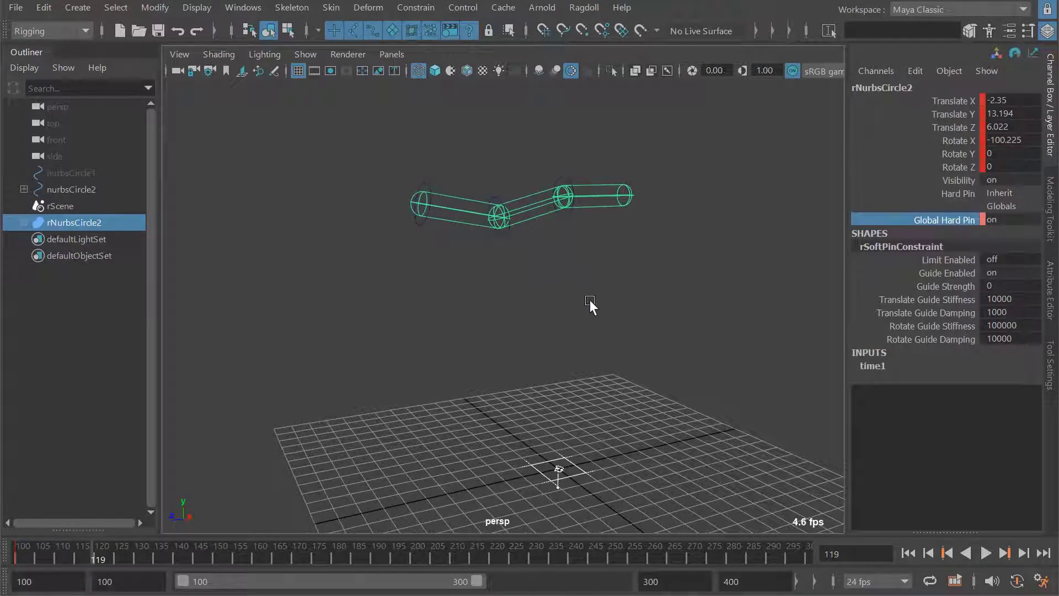
Step: Play the simulation from the start to examine the chain with Global Hard Pin on, and clear the selection
key("alt+v")
key("alt+v")
key("alt+shift+v")
key("alt+v")
key("alt+v")
key("alt+shift+v")
left_click(395, 232)
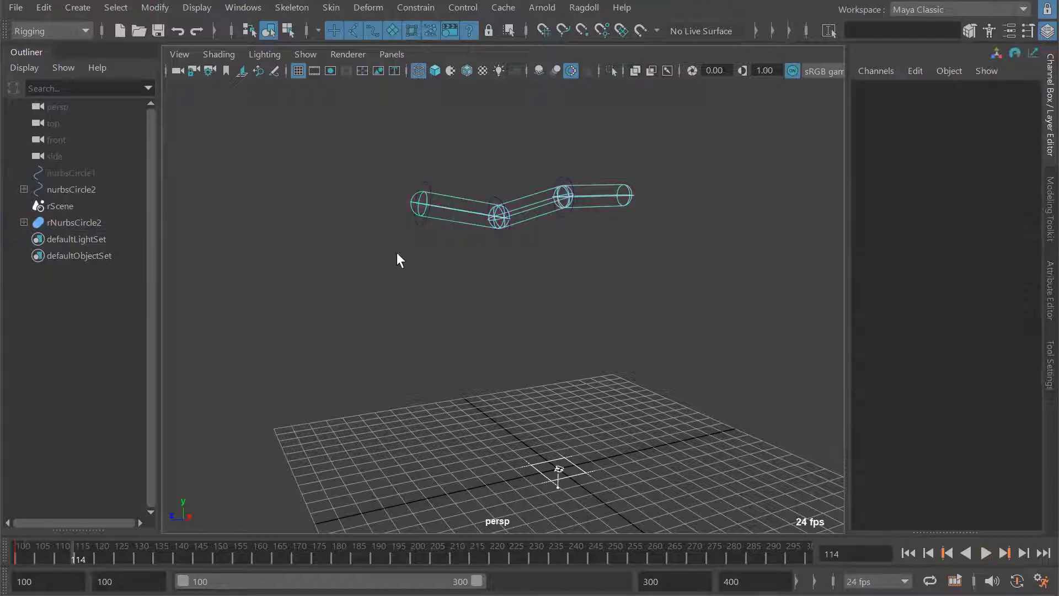
Step: Lower rNurbsCircle2 to a Translate Y of about 10.4, tilt its chain downward and key the pose at frame 119
left_click(65, 222)
key("w")
key("alt+v")
key("alt+v")
key("s")
middle_click_drag(499, 250, 507, 310)
key("e")
left_click_drag(390, 223, 400, 254)
key("s")
Step: Play back the drop, rotate the root control upward to a Rotate X of about -82.2 and key it at frame 124
key("alt+shift+v")
key("alt+v")
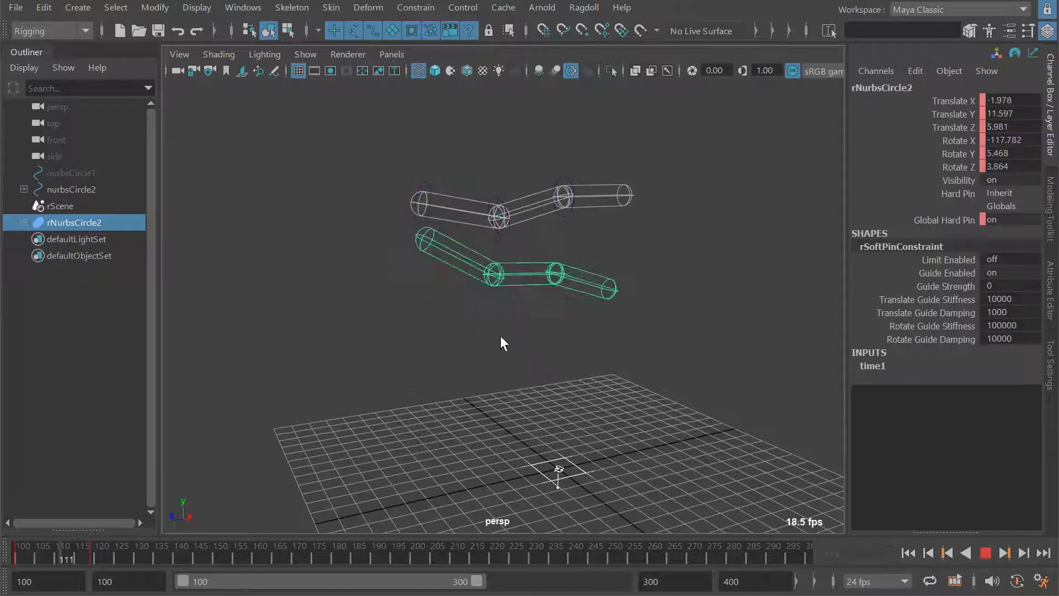
key("alt+shift+v")
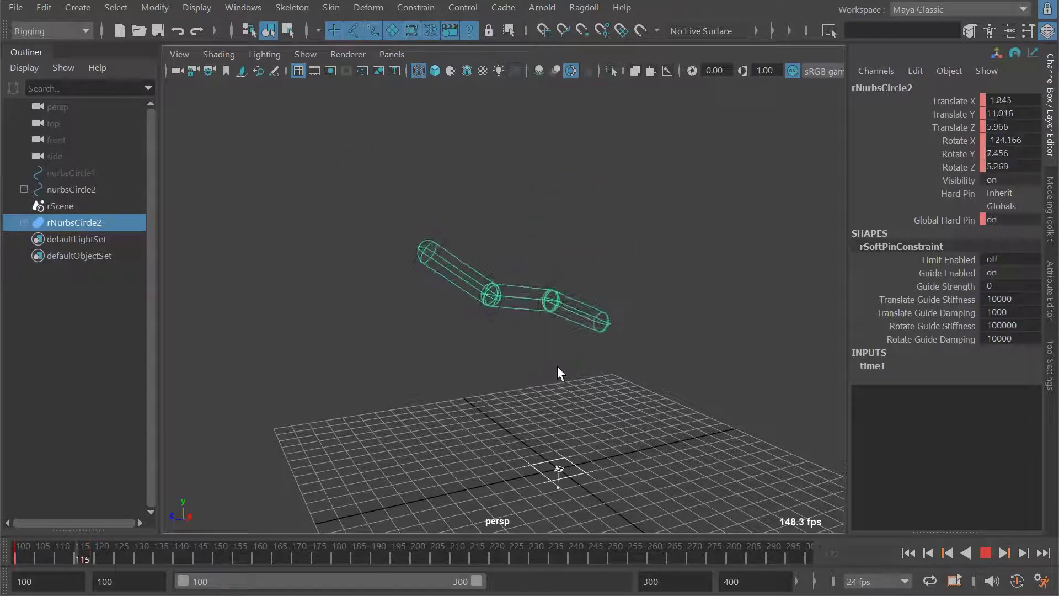
key("alt+v")
left_click_drag(399, 217, 480, 309)
key("s")
Step: Switch the root control's Global Hard Pin off at frame 123 and key it
key("alt+v")
key("alt+shift+v")
key("alt+v")
key("alt+period")
key("alt+period")
key("alt+period")
key("alt+period")
key("alt+period")
key("alt+period")
left_click_drag(565, 350, 548, 287)
left_click(944, 221)
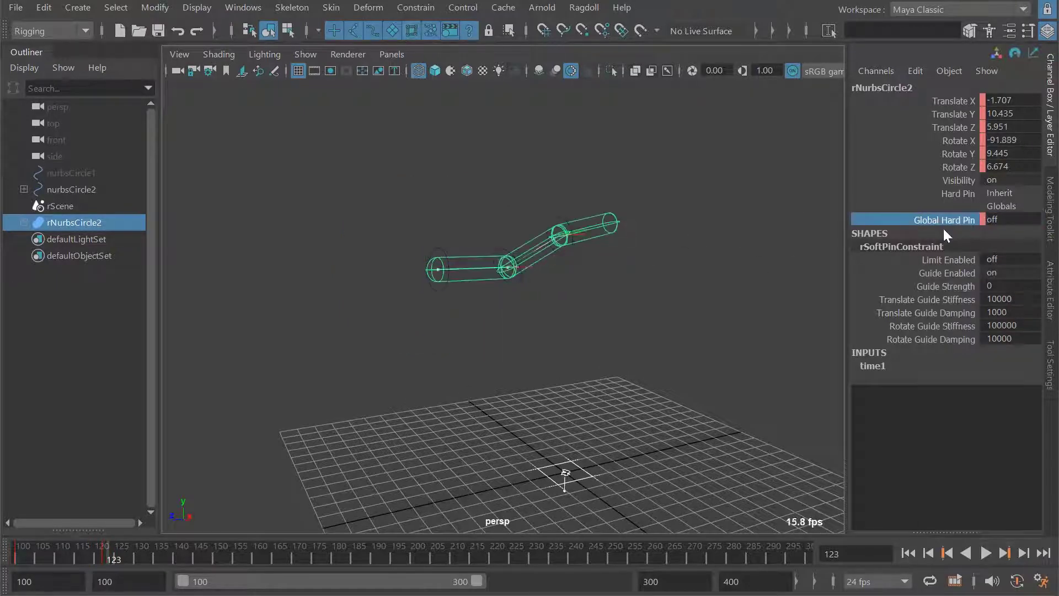
right_click(965, 220)
left_click(970, 250)
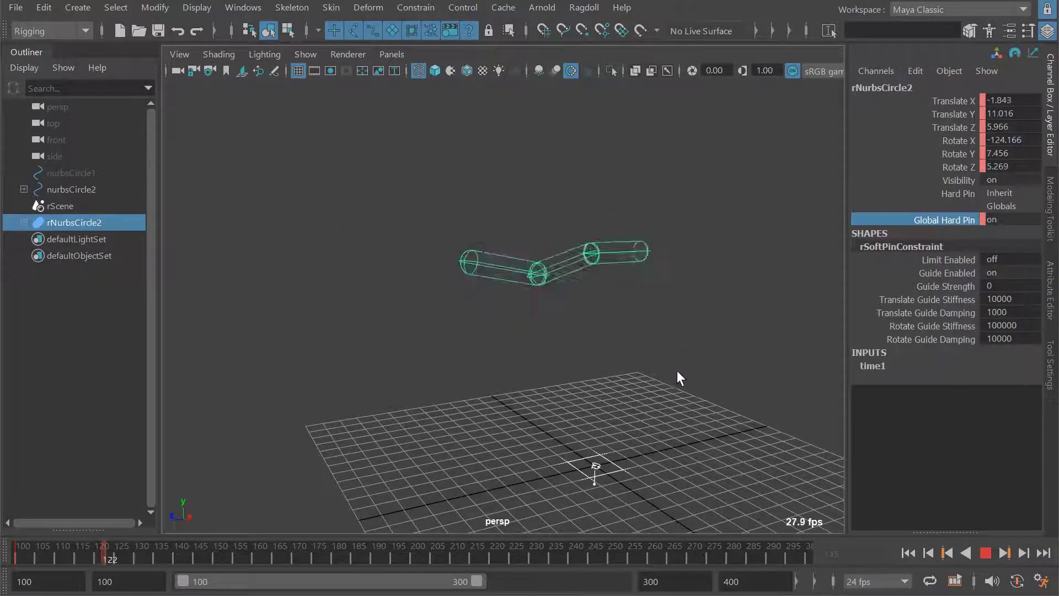
Step: Play the simulation to examine how the chain moves once it is released from the hard pin
key("alt+v")
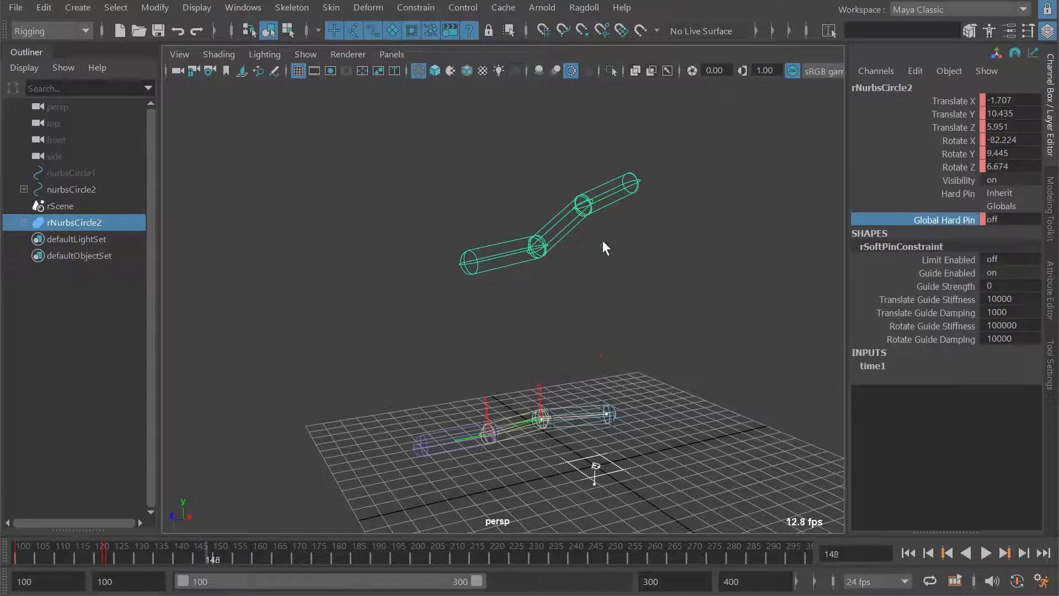
left_click_drag(607, 246, 560, 210, "alt")
key("alt+v")
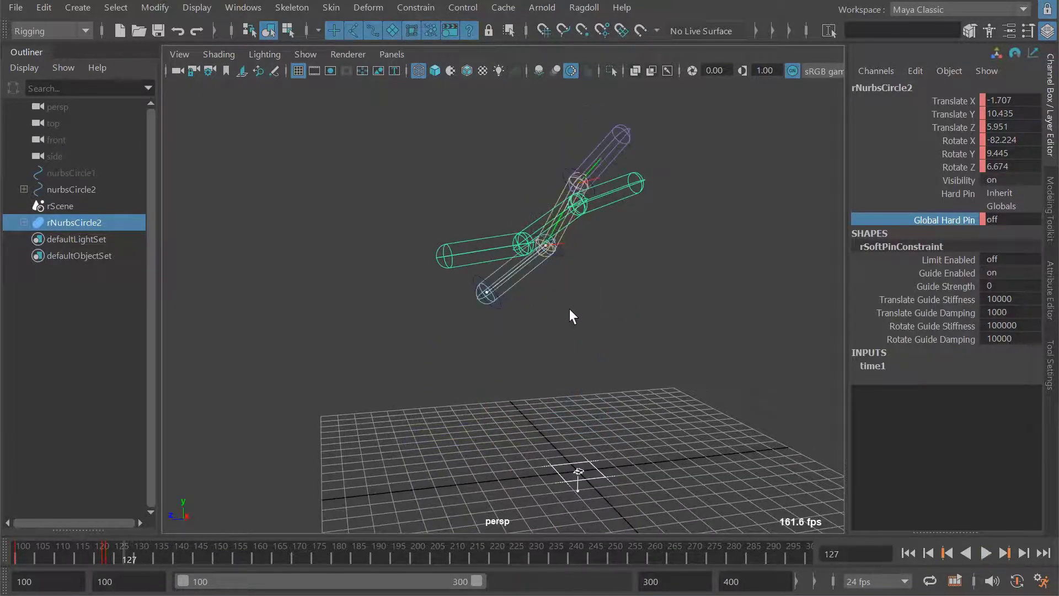
key("Escape")
key("alt+v")
key("alt+v")
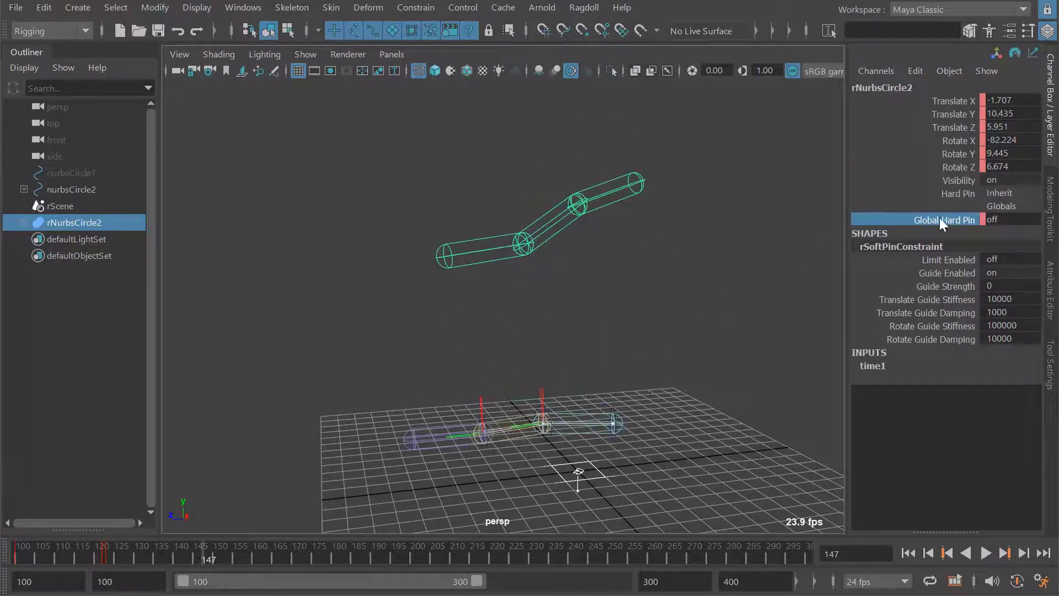
Step: Key the root control's Global Hard Pin off at frame 147 and on at frame 148
right_click(934, 219)
left_click(961, 242)
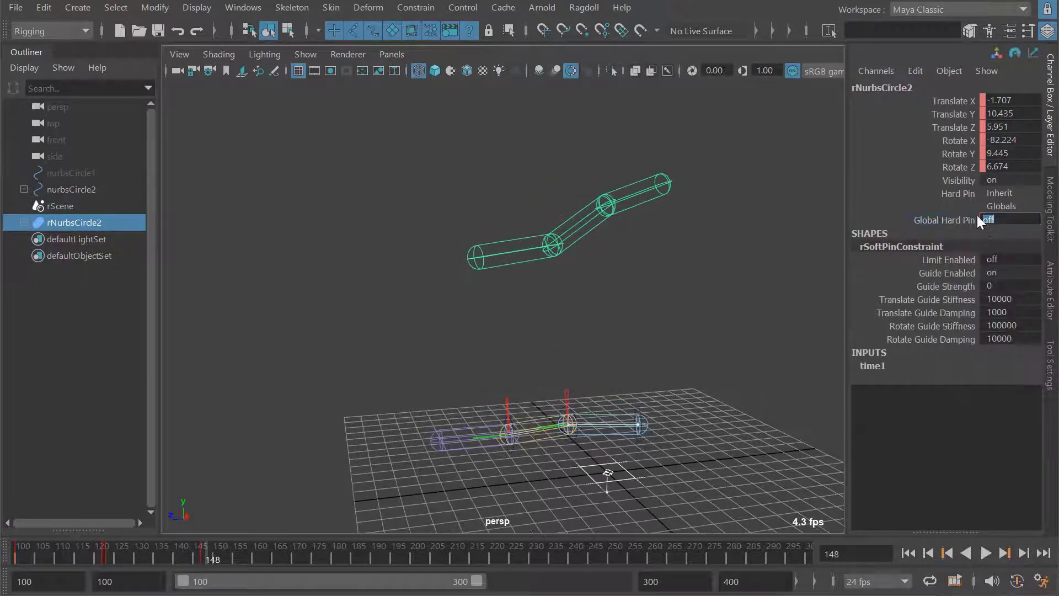
left_click(946, 218)
right_click(962, 224)
left_click(976, 252)
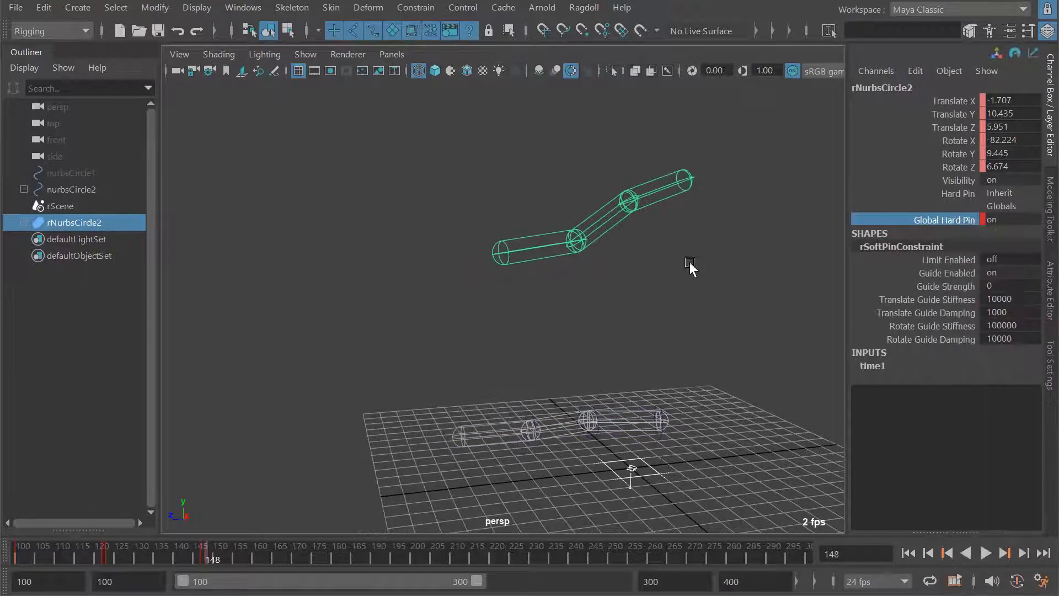
Step: Replay the simulation several times to examine the chain's motion around the keyed Global Hard Pin changes
key("alt+v")
middle_click_drag(592, 277, 518, 283, "alt")
key("alt+v")
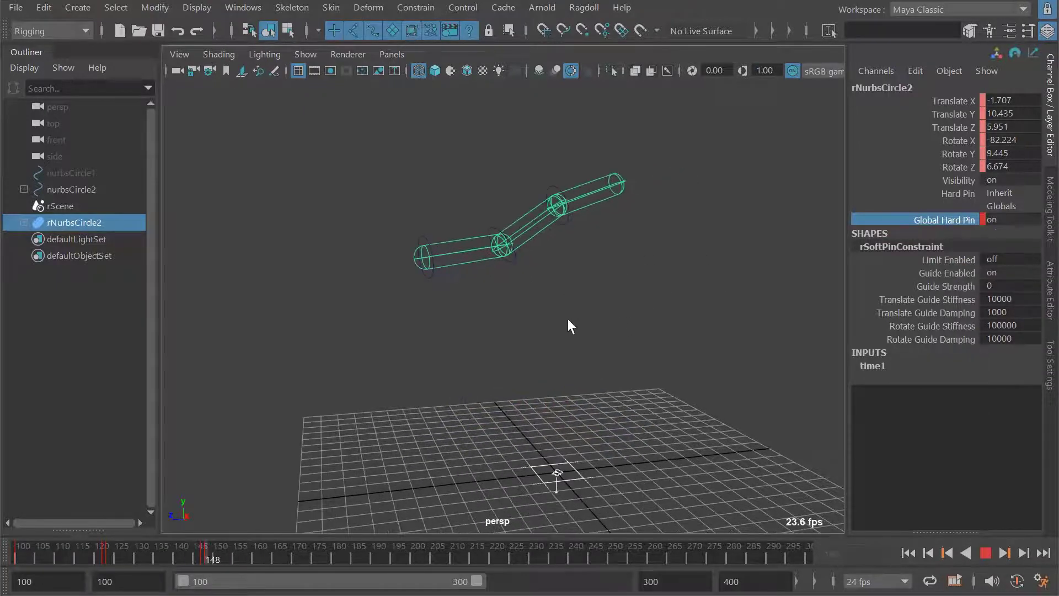
left_click_drag(563, 318, 201, 339)
key("alt+v")
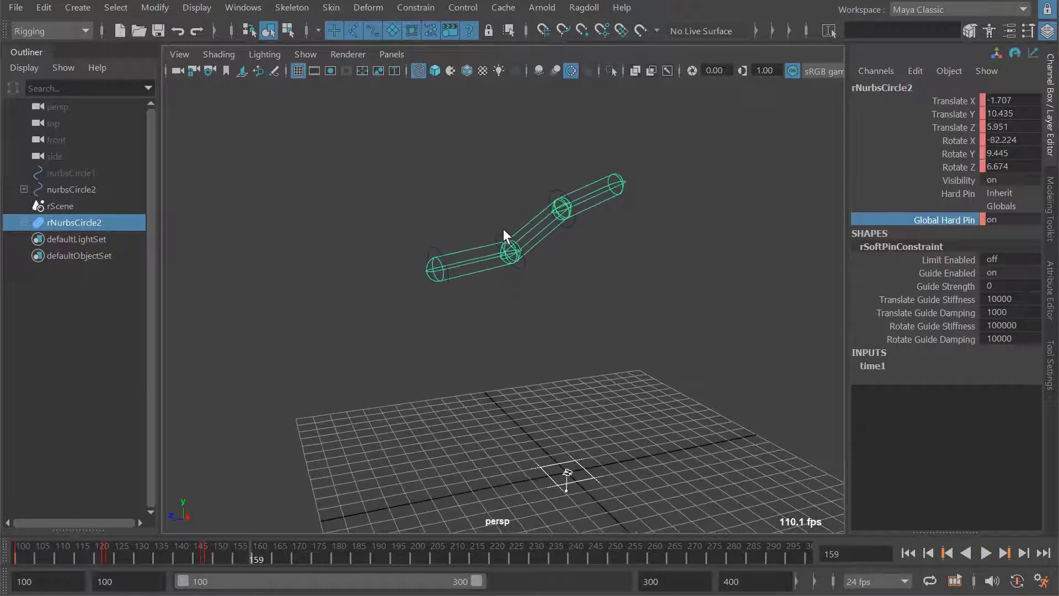
left_click_drag(558, 325, 428, 337)
key("alt+v")
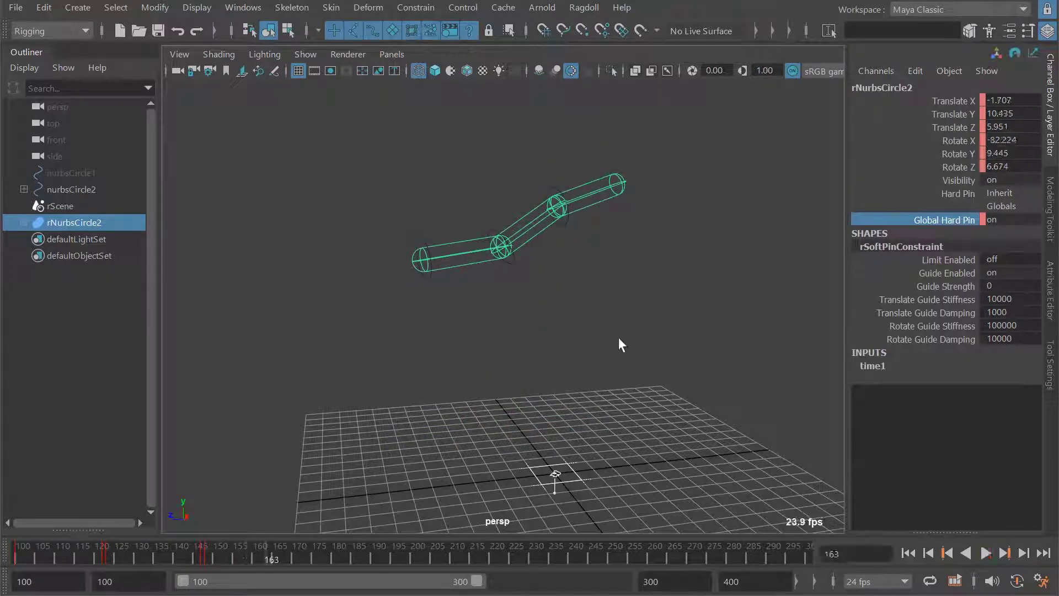
key("Escape")
key("alt+v")
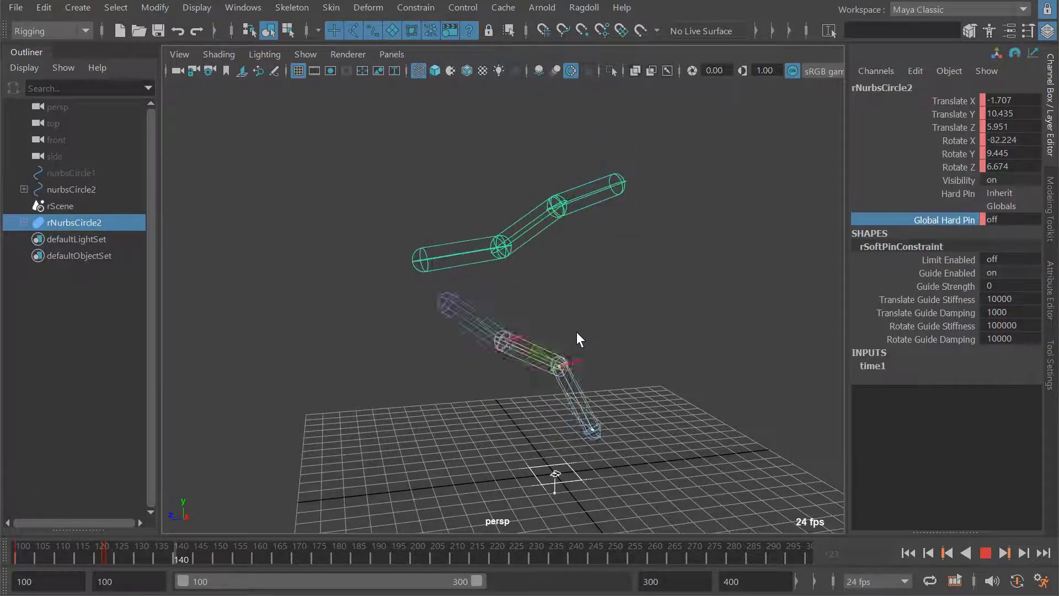
key("Escape")
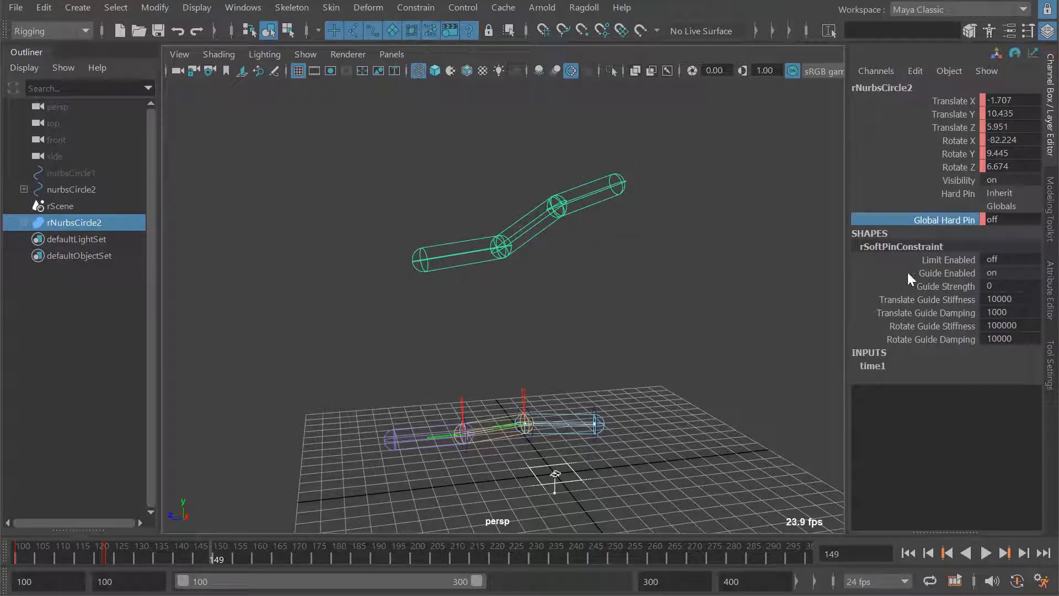
Step: Select all three mimic controls together and key their soft pin Guide Strength at 0 on frame 149 and 1 on frame 154
left_click(604, 204)
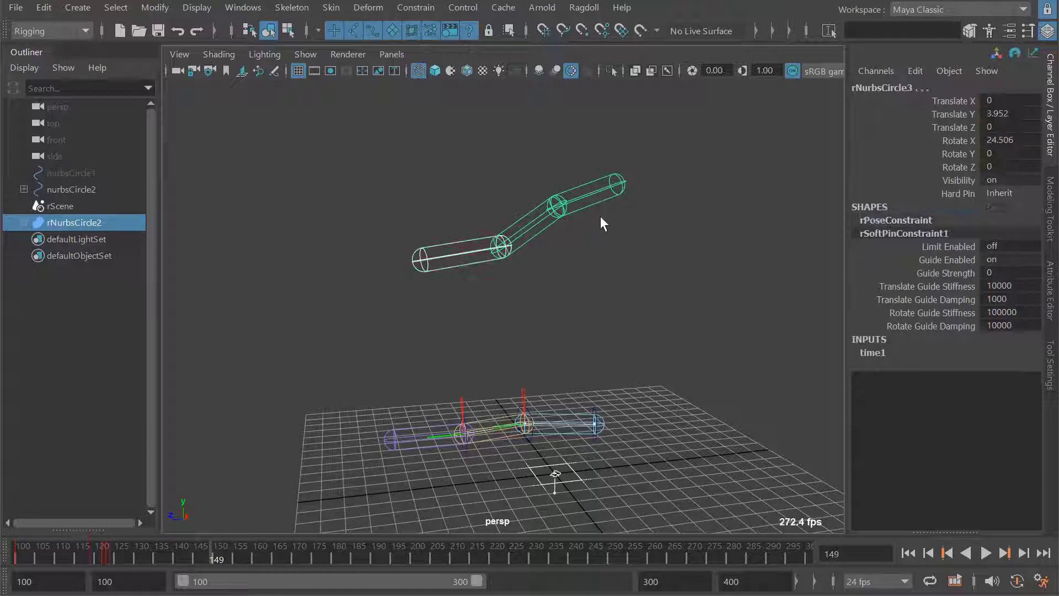
left_click(605, 211)
left_click(942, 273)
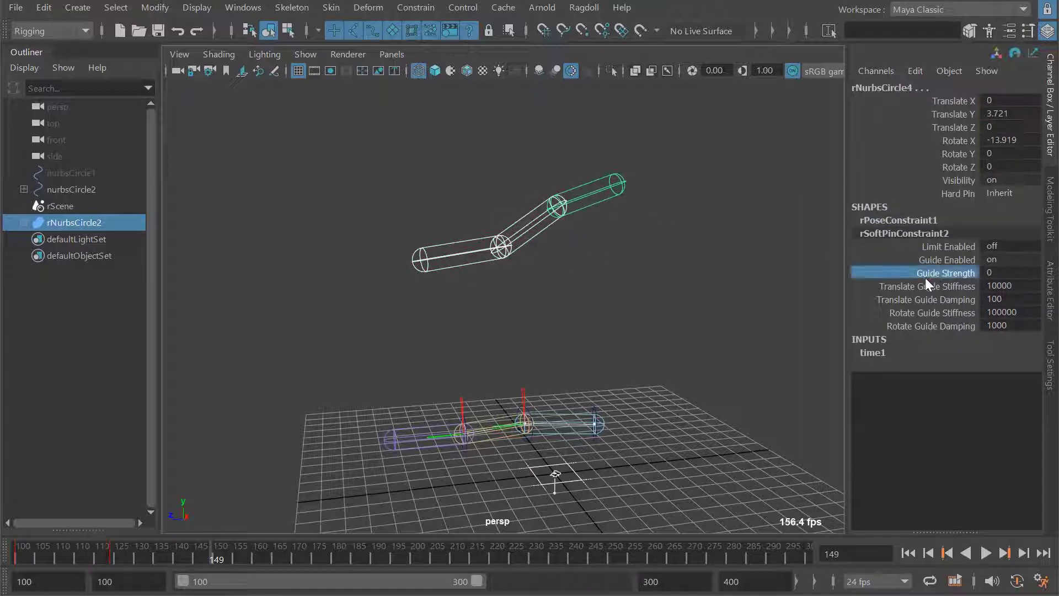
right_click(926, 275)
left_click(979, 308)
left_click(985, 273)
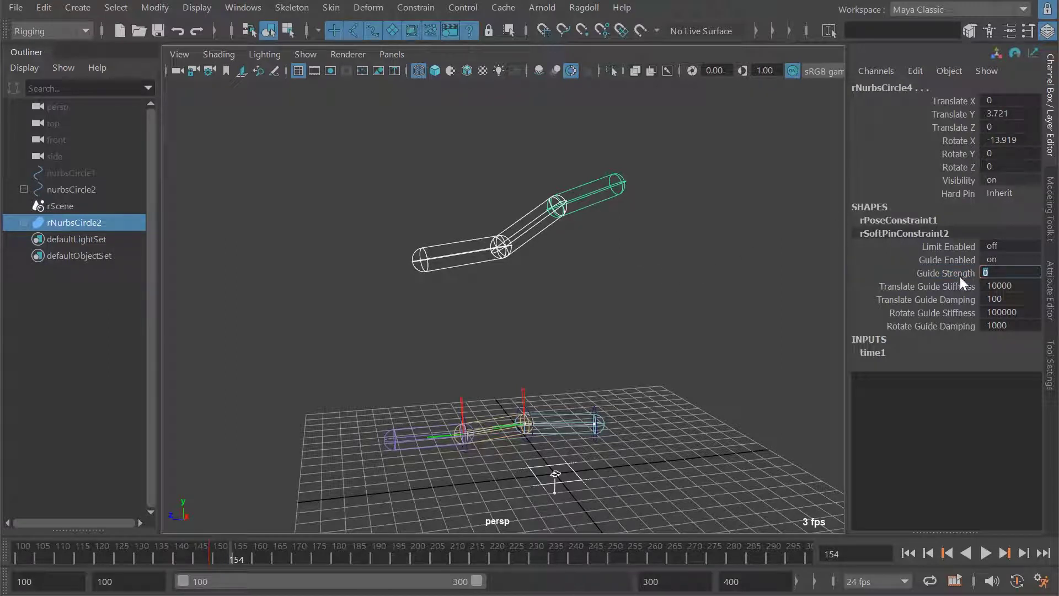
type("1")
key("Return")
right_click(953, 272)
left_click(988, 304)
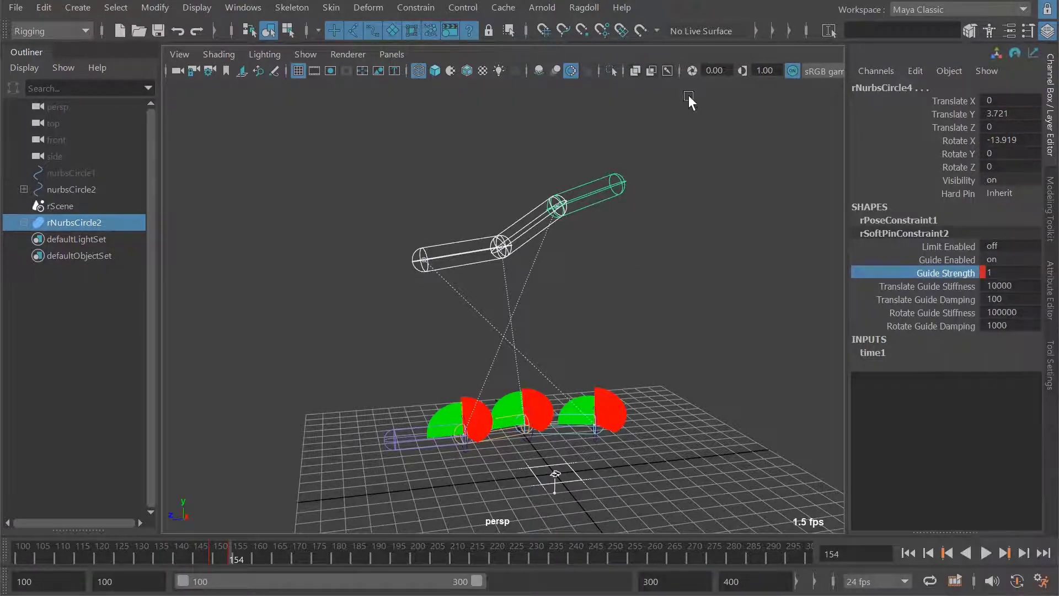
Step: Play the simulation to examine how the keyed soft pins pull the thrown chain back to the mimic
middle_click_drag(693, 157, 391, 426, "alt")
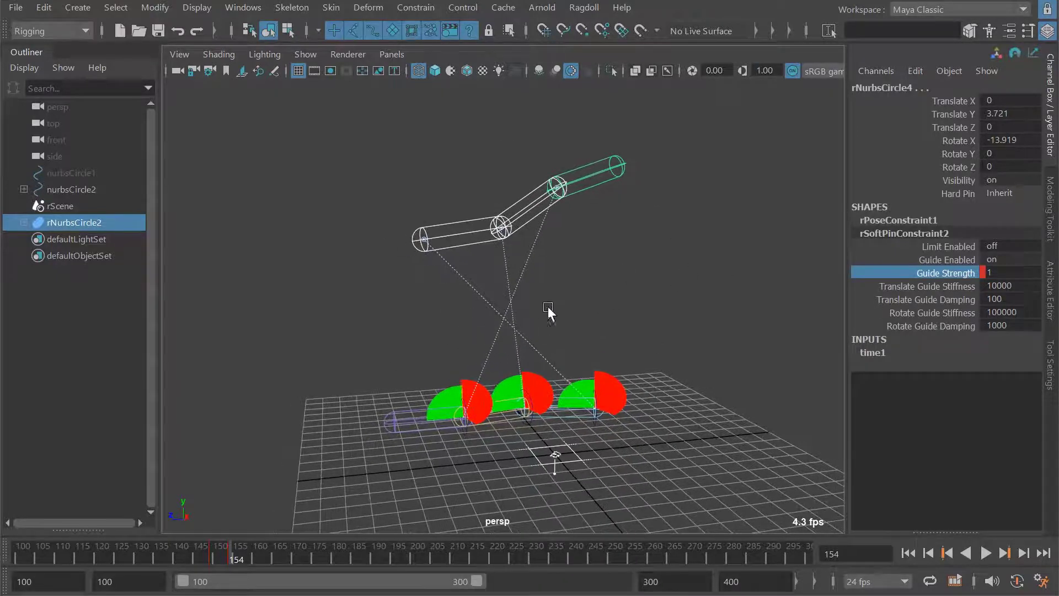
key("alt+v")
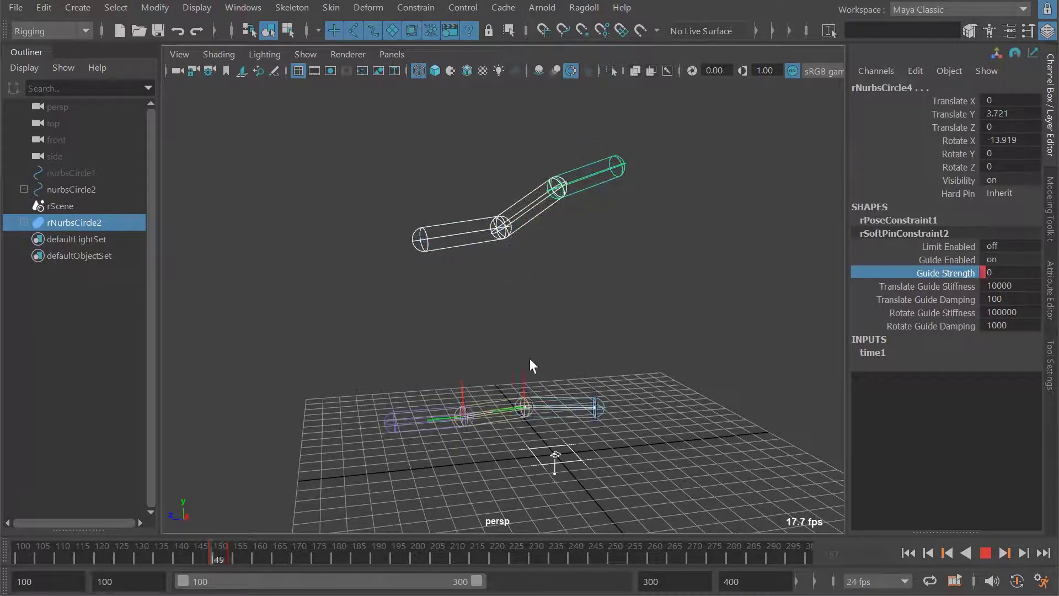
key("alt+v")
key("period")
Step: In the Graph Editor, lower the root control's Rotate X key at frame 124 to about -105.1
left_click(443, 238)
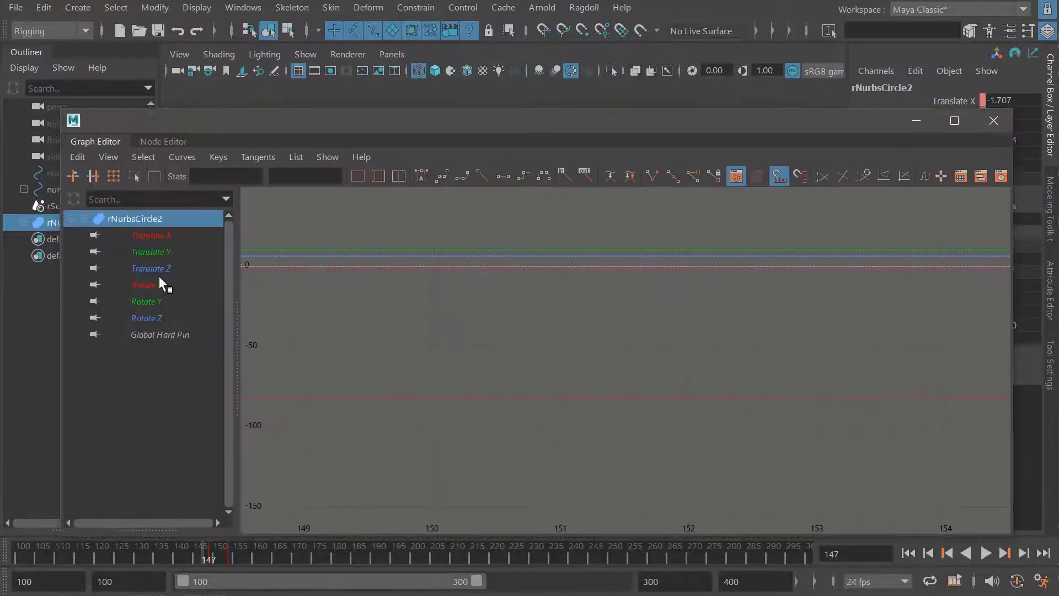
key("a")
scroll(530, 356, "down", 4)
left_click_drag(730, 430, 704, 399)
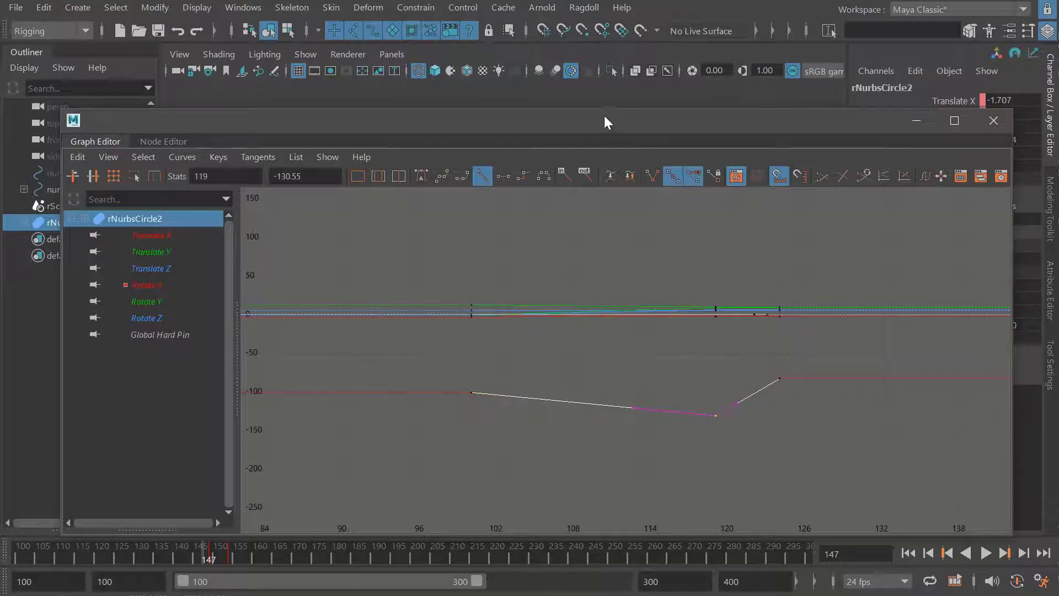
left_click_drag(604, 119, 616, 384)
key("alt+v")
left_click_drag(662, 517, 709, 521)
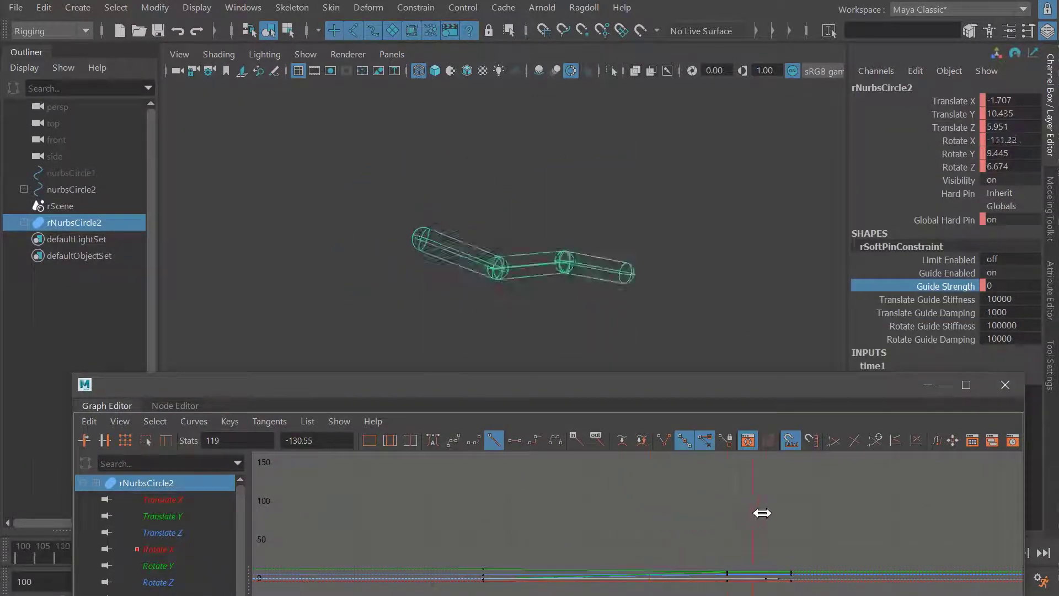
left_click_drag(684, 384, 620, 211)
middle_click_drag(727, 448, 724, 478, "shift")
left_click_drag(557, 211, 601, 552)
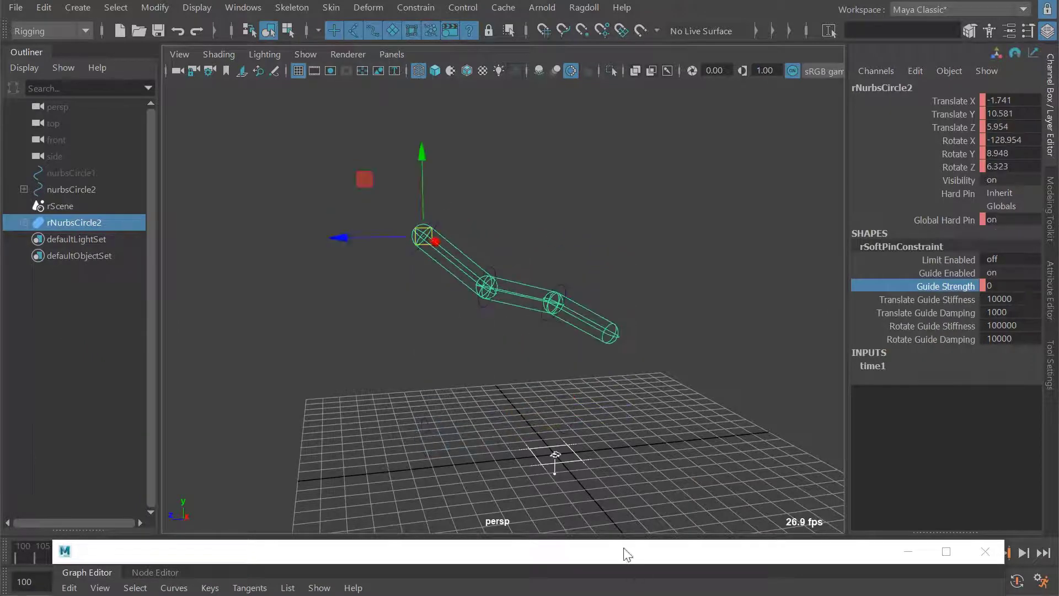
left_click_drag(624, 551, 639, 590)
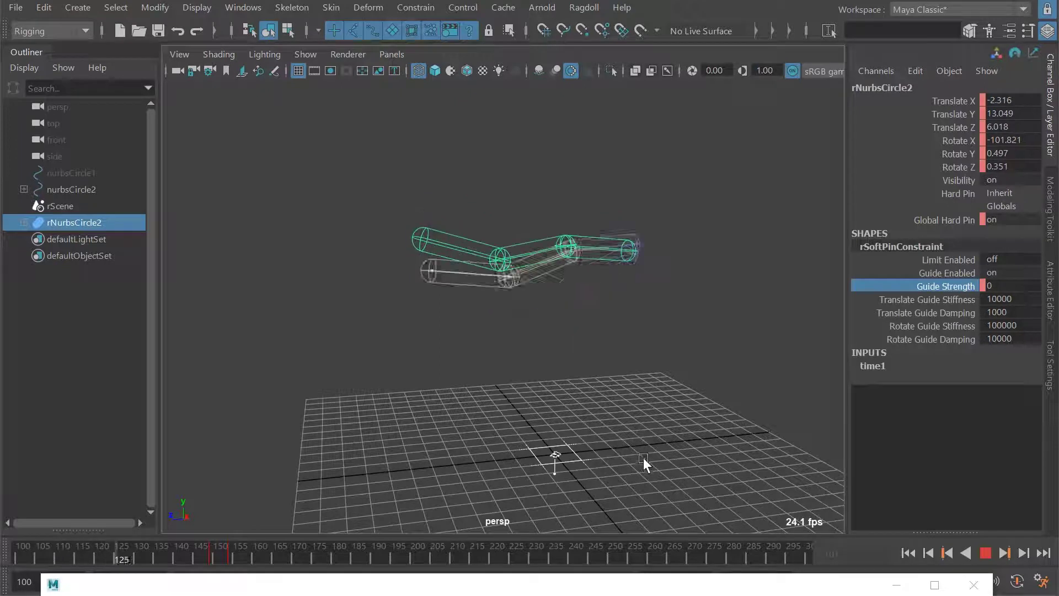
Step: Play the simulation repeatedly from the start to examine the throw and catch with the adjusted rotation curve
key("alt+v")
left_click_drag(682, 355, 563, 362)
key("alt+v")
key("alt+v")
key("alt+v")
key("alt+shift+v")
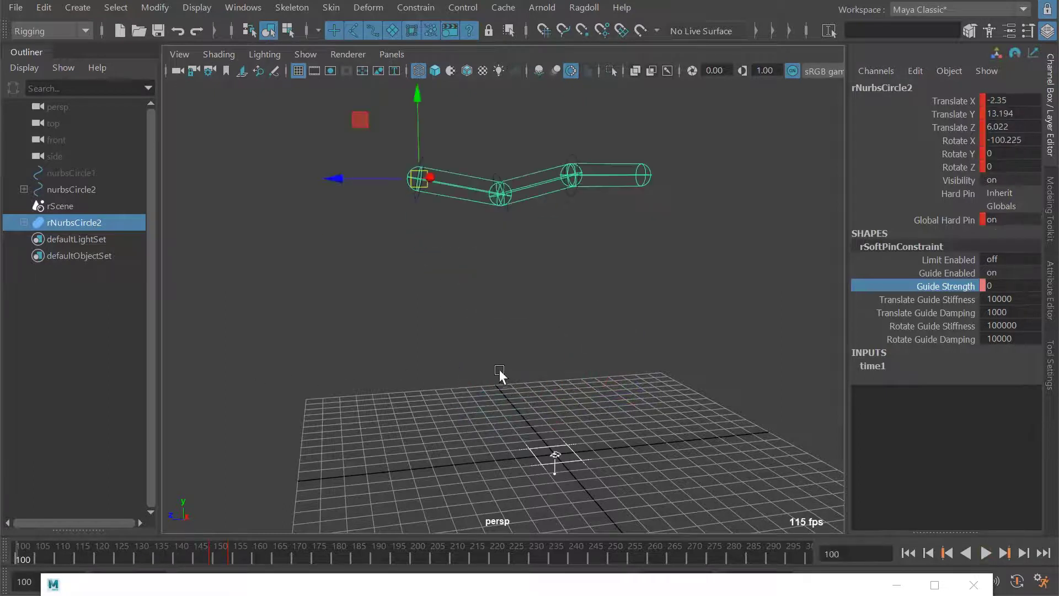
key("alt+v")
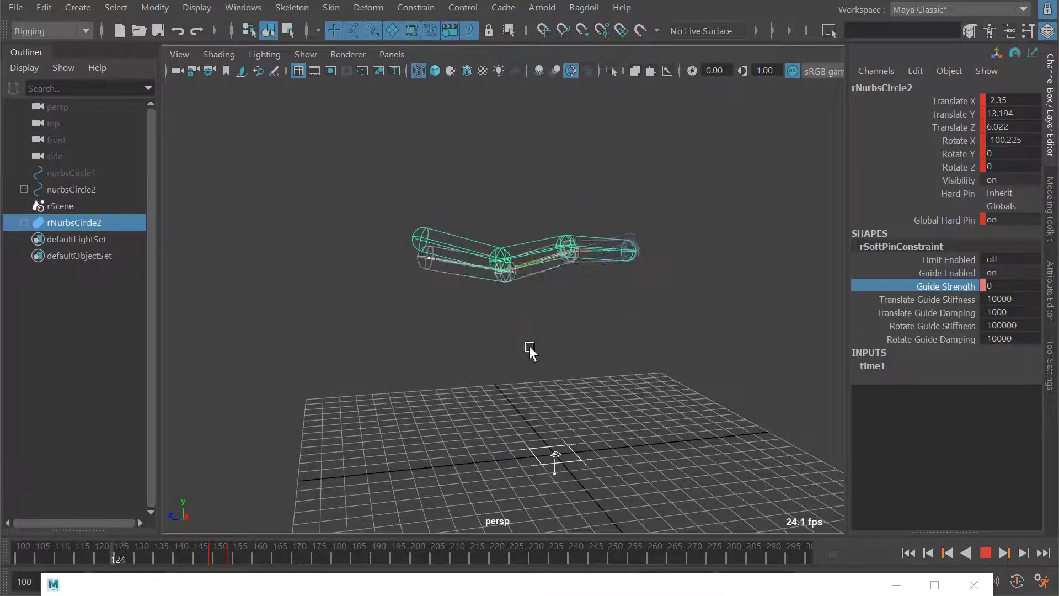
key("alt+v")
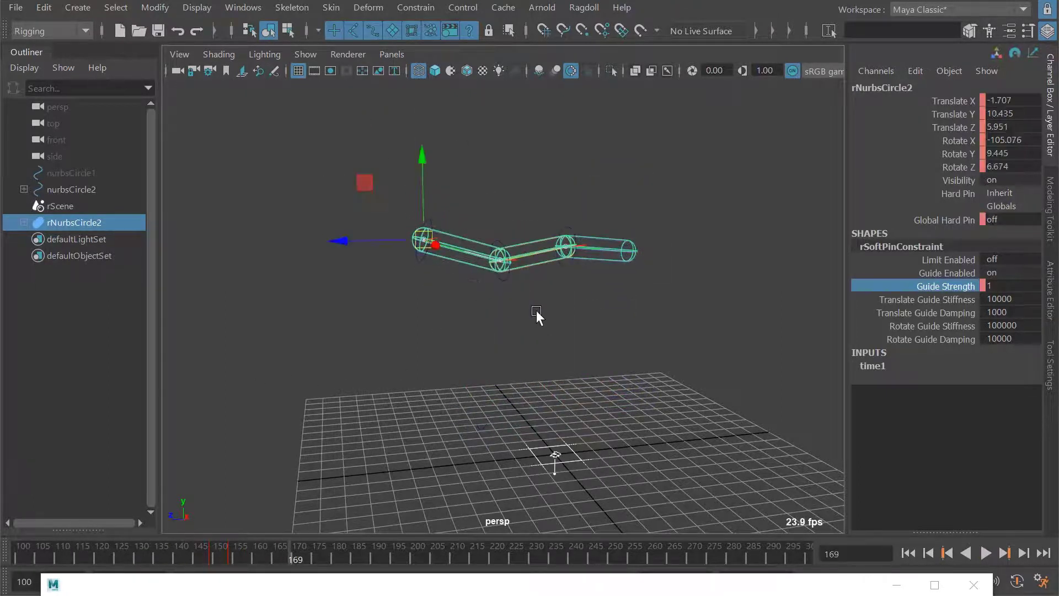
Step: Scrub and replay the catch in a closer view to examine how the simulated chain follows the mimic's pose
key("alt+comma")
key("alt+comma")
key("alt+comma")
key("alt+comma")
key("k")
mouse_move(548, 336)
left_mouse_down()
mouse_move(513, 339)
mouse_move(550, 341)
mouse_move(541, 338)
left_mouse_up()
middle_click_drag(568, 243, 546, 265, "alt")
right_click_drag(546, 265, 648, 303, "alt")
key("alt+v")
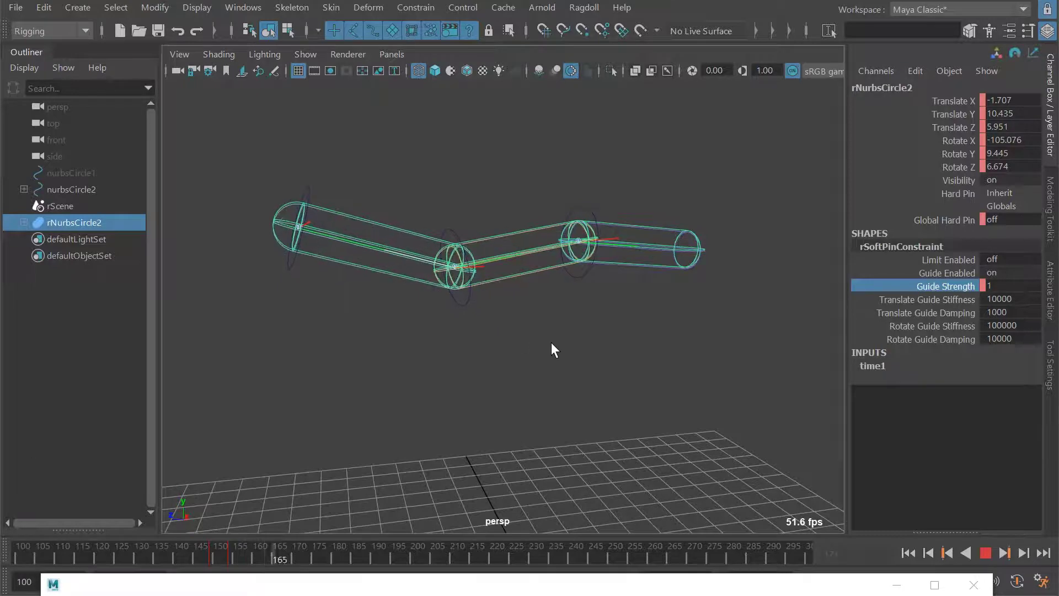
key("Escape")
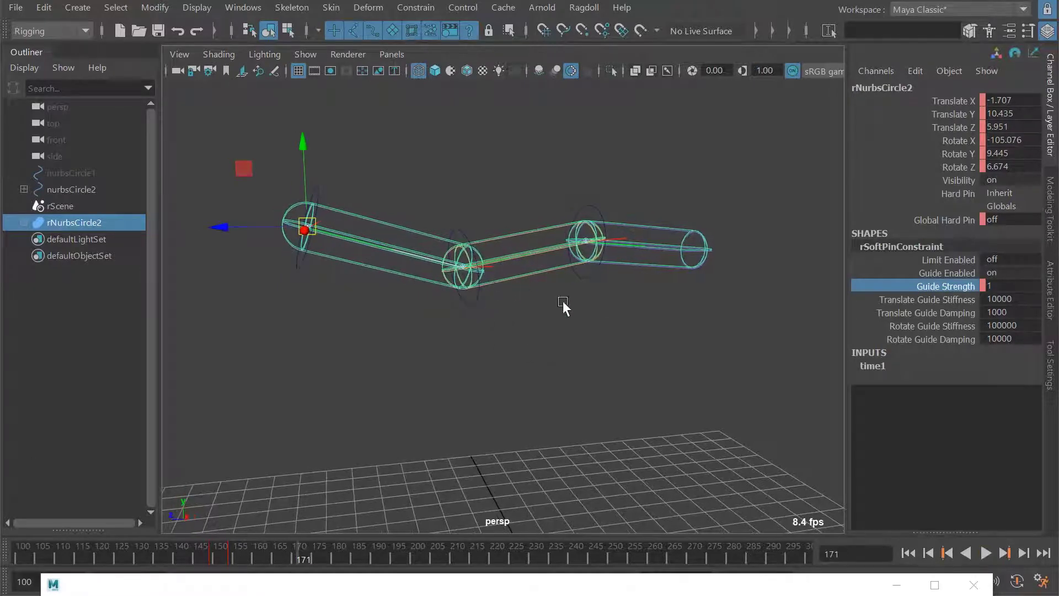
Step: Replay the catch and step frame by frame around frames 152 to 155 to examine the rising Guide Strength
key("alt+v")
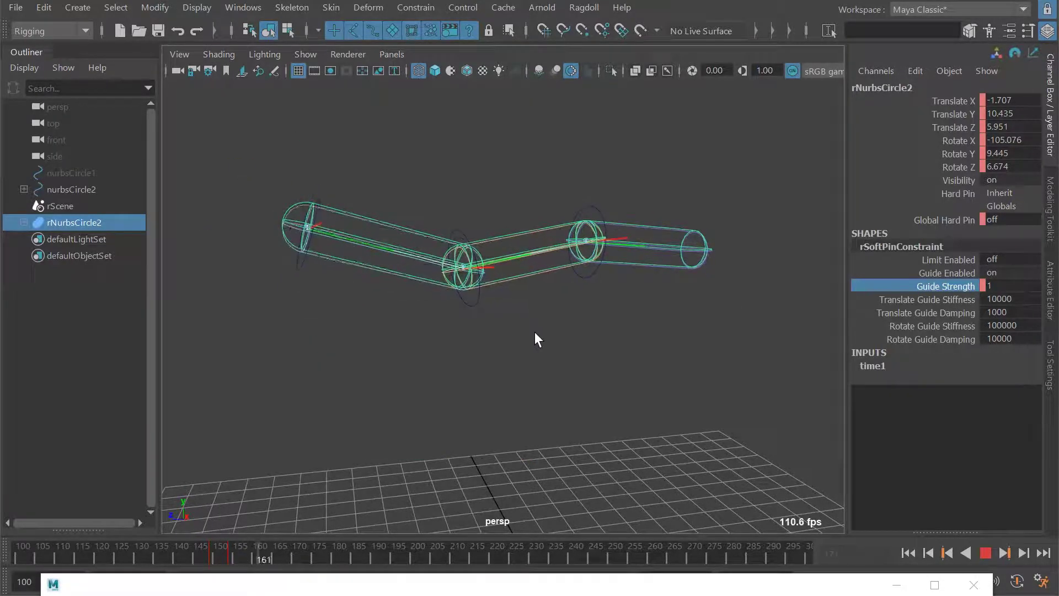
key("Escape")
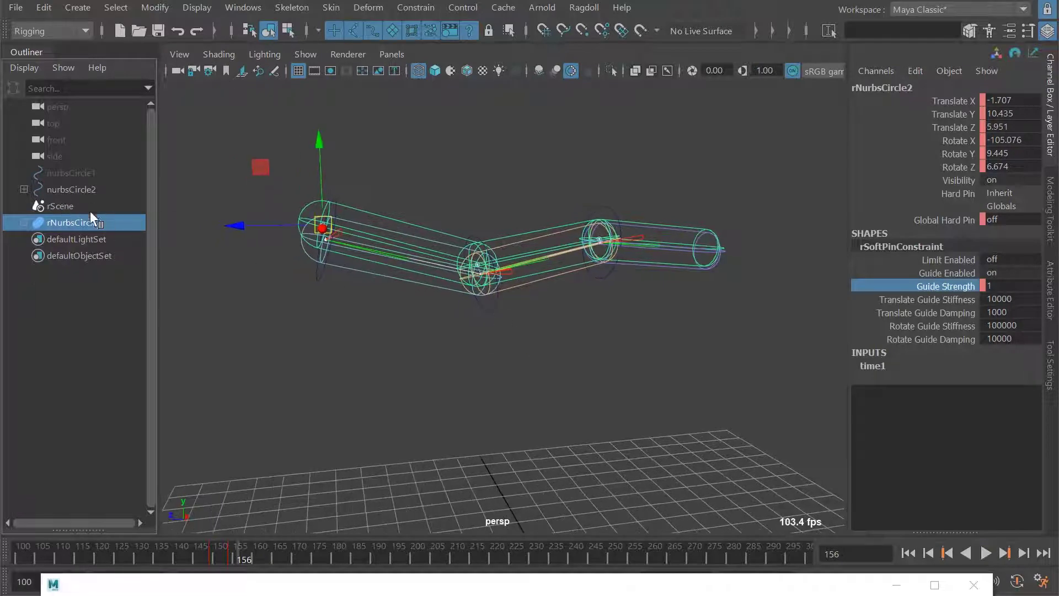
middle_click_drag(521, 337, 510, 330, "alt")
left_click_drag(532, 338, 525, 358)
key("period")
key("period")
key("period")
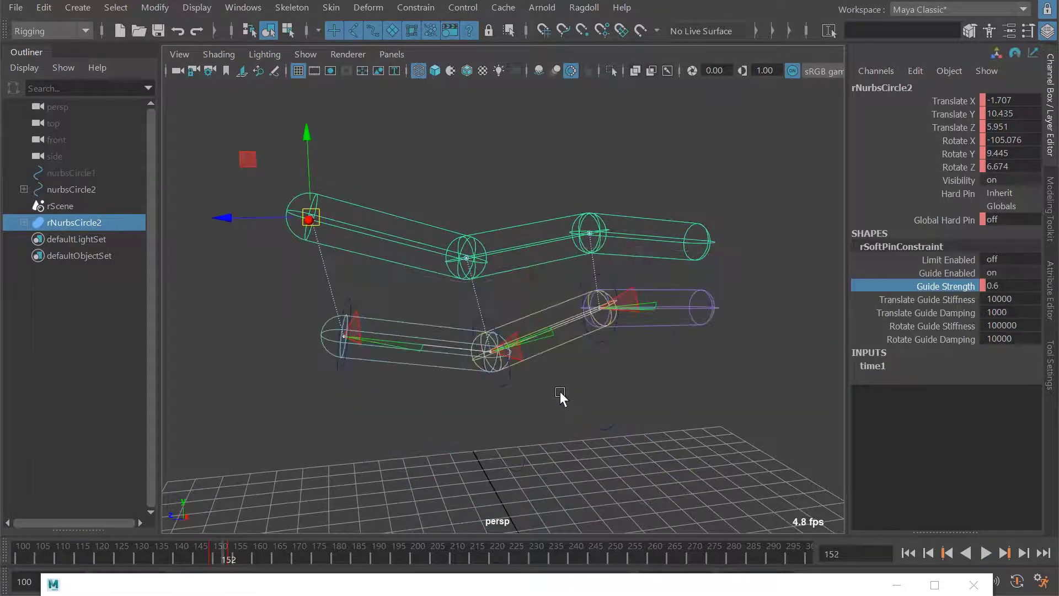
key("period")
key("period")
key("comma")
key("period")
key("period")
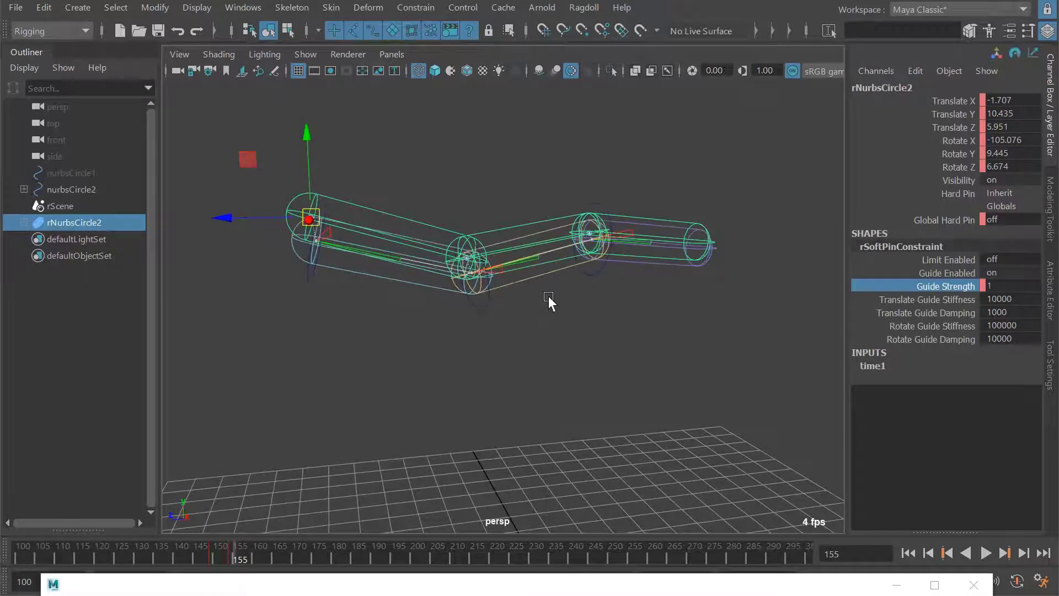
left_click_drag(588, 318, 560, 271, "alt")
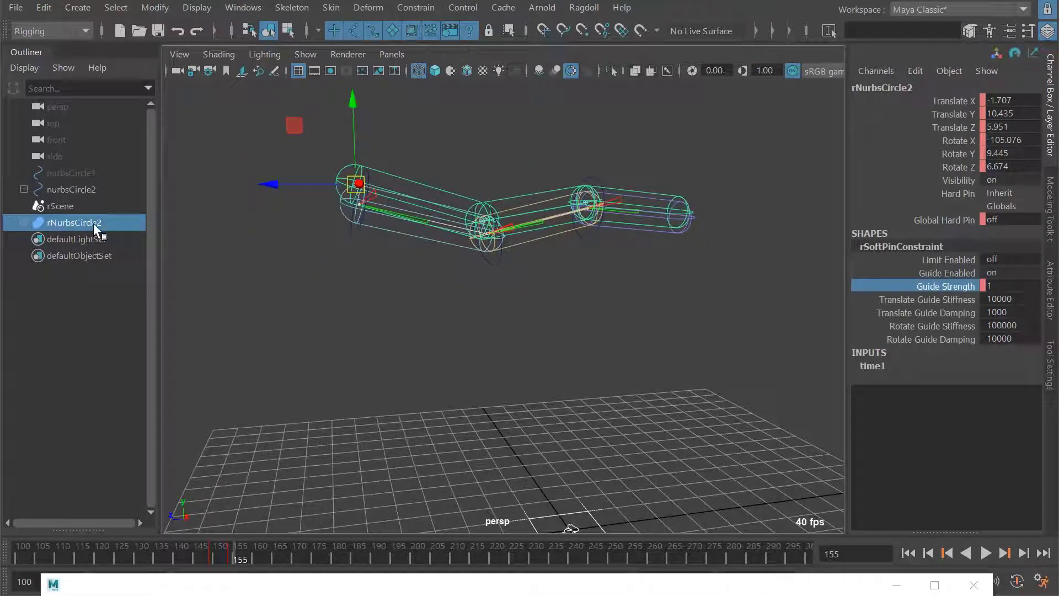
Step: Key the mimic root's Global Hard Pin off at frame 155 and on at the following frame
left_click(933, 219)
right_click(940, 217)
left_click(972, 249)
key("alt+period")
middle_click_drag(671, 275, 701, 294, "alt")
left_click(994, 220)
type("1")
key("Return")
left_click(955, 221)
right_click(945, 219)
left_click(985, 250)
Step: Scrub and replay the simulation around frame 155 to examine the catch with the added Global Hard Pin keys
left_click_drag(700, 293, 635, 293)
left_click_drag(664, 338, 644, 352)
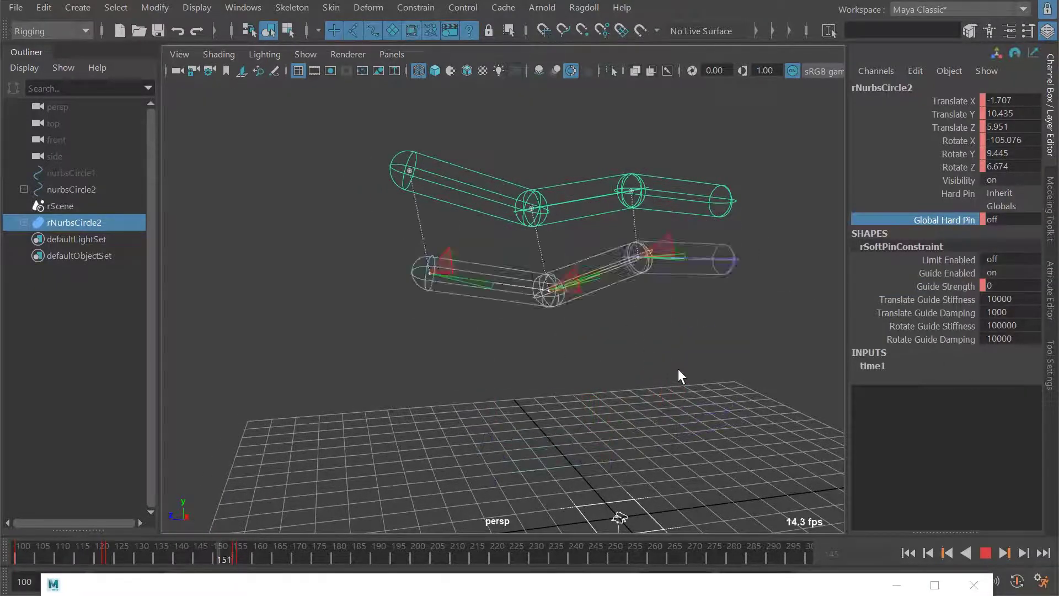
left_click_drag(681, 315, 623, 333, "alt")
key("alt+v")
key("alt+v")
middle_click_drag(554, 307, 548, 309, "alt")
mouse_move(547, 309)
left_mouse_down()
mouse_move(524, 316)
mouse_move(545, 313)
mouse_move(541, 300)
left_mouse_up()
key("alt+period")
key("alt+period")
Step: Select the mimic's controls and set their soft pin Translate Guide Damping to 100 and Rotate Guide Damping to 1000
left_click(1016, 312)
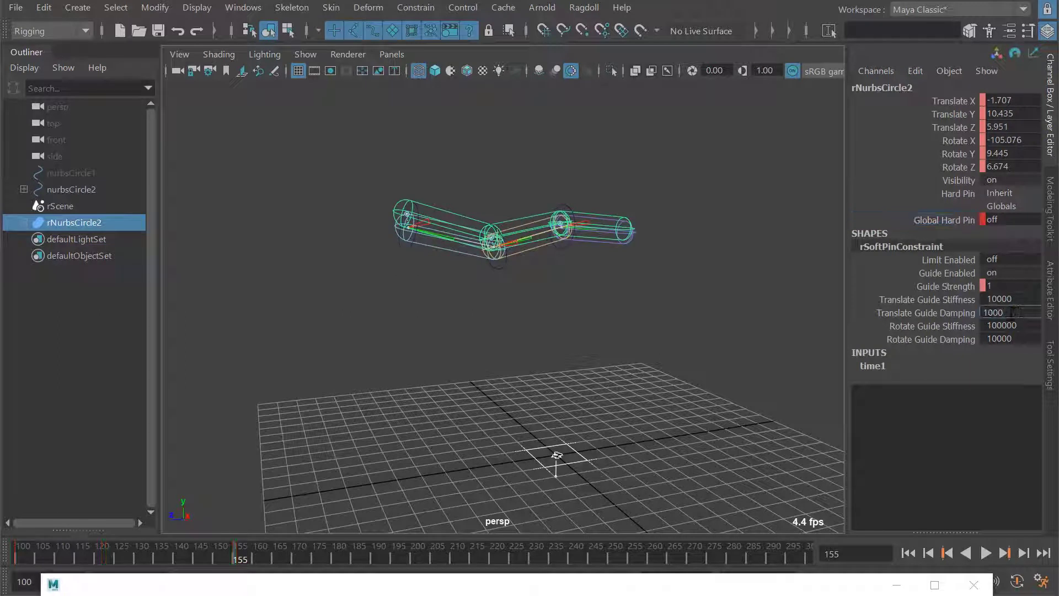
left_click(376, 278)
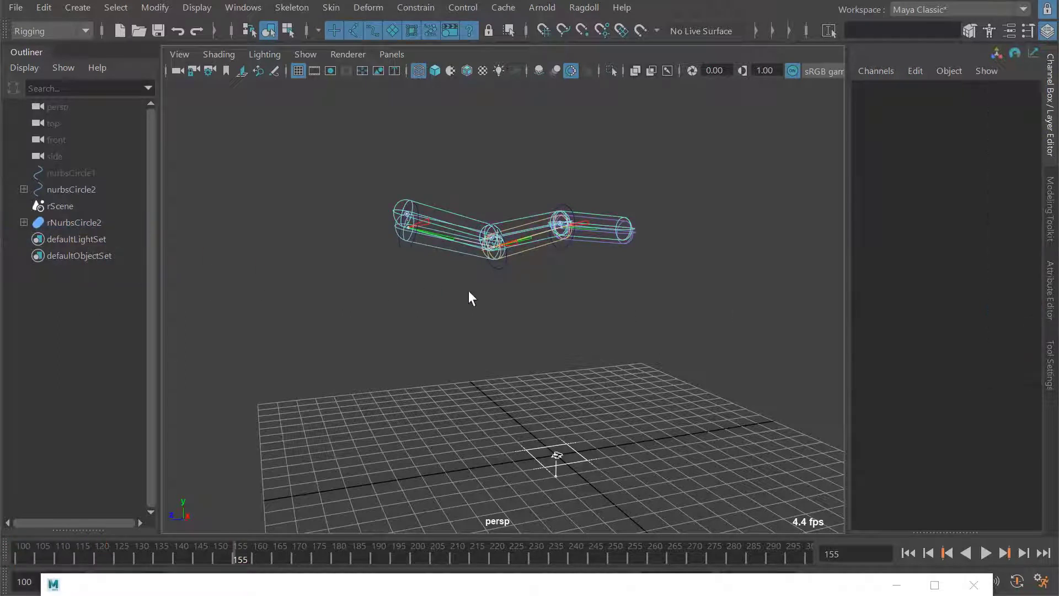
left_click(579, 229)
left_click(438, 235)
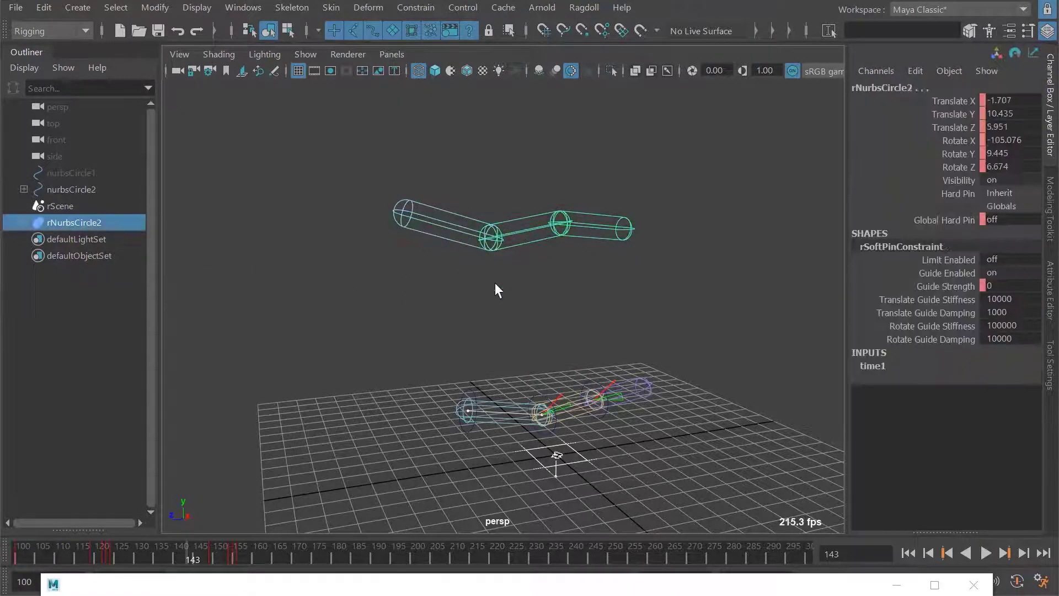
double_click(1015, 314)
key("BackSpace")
key("Return")
double_click(1004, 339)
key("BackSpace")
key("Return")
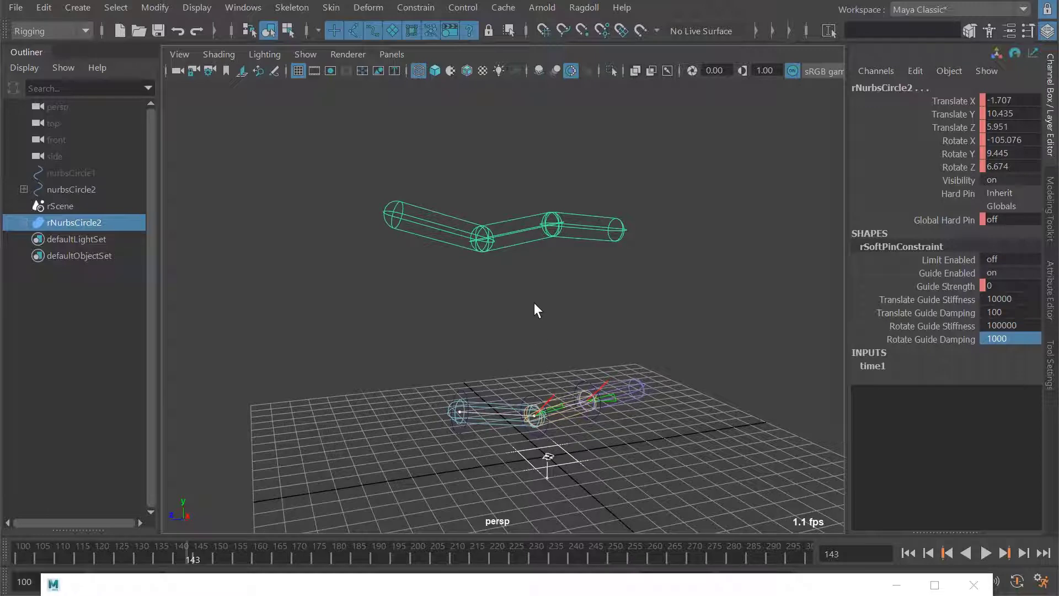
Step: Play and step through the catch around frames 145 to 150 to examine the effect of the lower damping
key("alt+v")
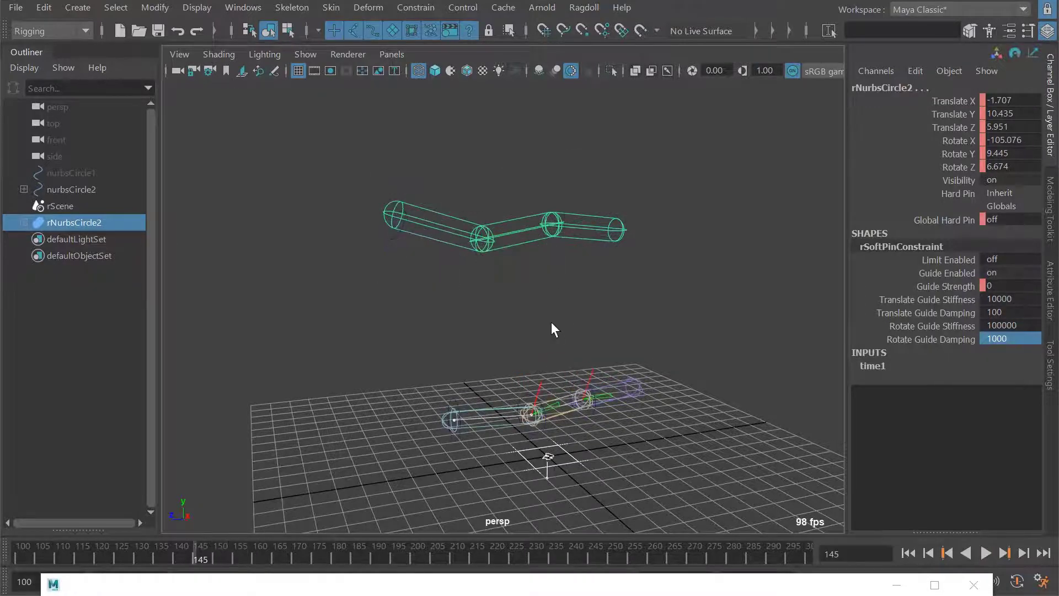
key("alt+v")
key("alt+comma")
key("alt+comma")
key("alt+period")
key("alt+comma")
Step: Set the selected soft pins' Translate Guide Damping to 500 and Rotate Guide Damping to 5000, and replay the catch
left_click(992, 312)
type("500")
double_click(999, 338)
type("5000")
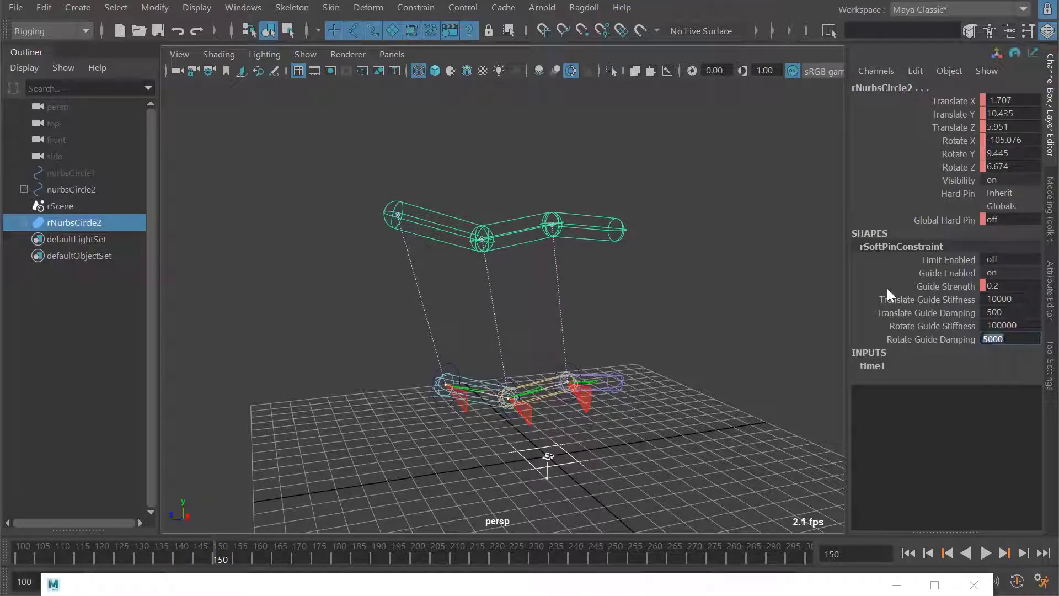
key("Return")
key("alt+v")
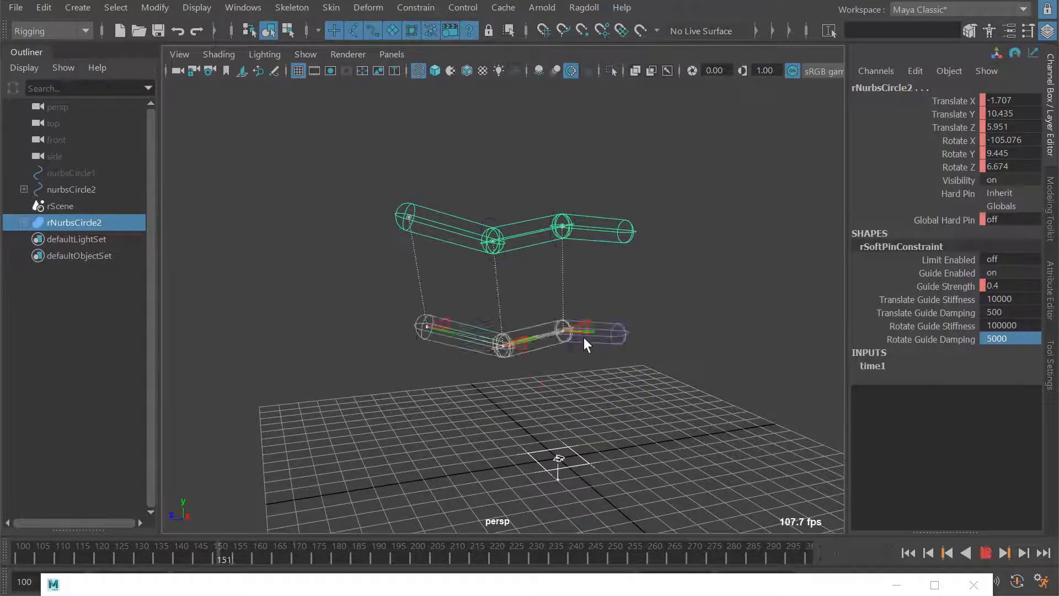
key("alt+v")
left_click_drag(574, 314, 539, 223, "alt")
Step: Select rNurbsCircle3 under rNurbsCircle2 and key its rotation from frame 166 onward, bending the chain at its middle link
left_click(331, 224)
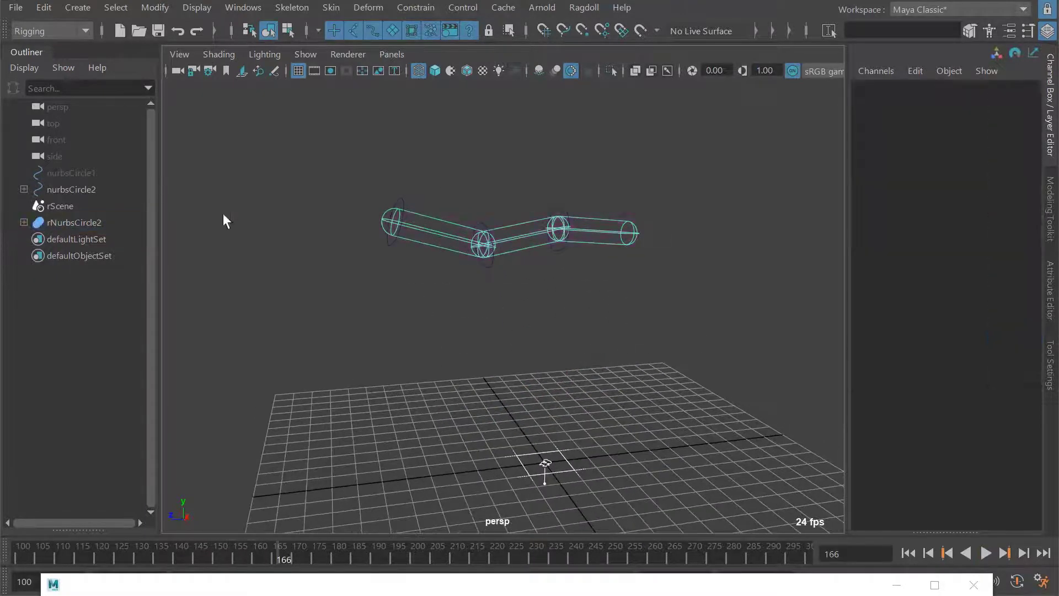
left_click(23, 223)
left_click(135, 240)
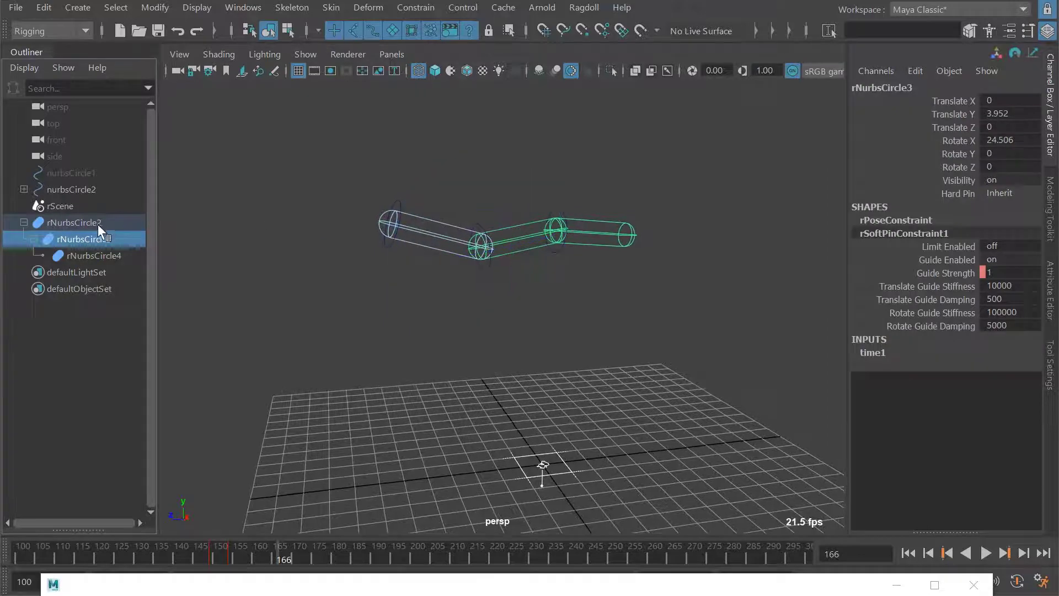
left_click_drag(442, 199, 424, 276)
key("shift+e")
middle_click_drag(538, 240, 530, 297, "alt")
key("alt+v")
key("alt+v")
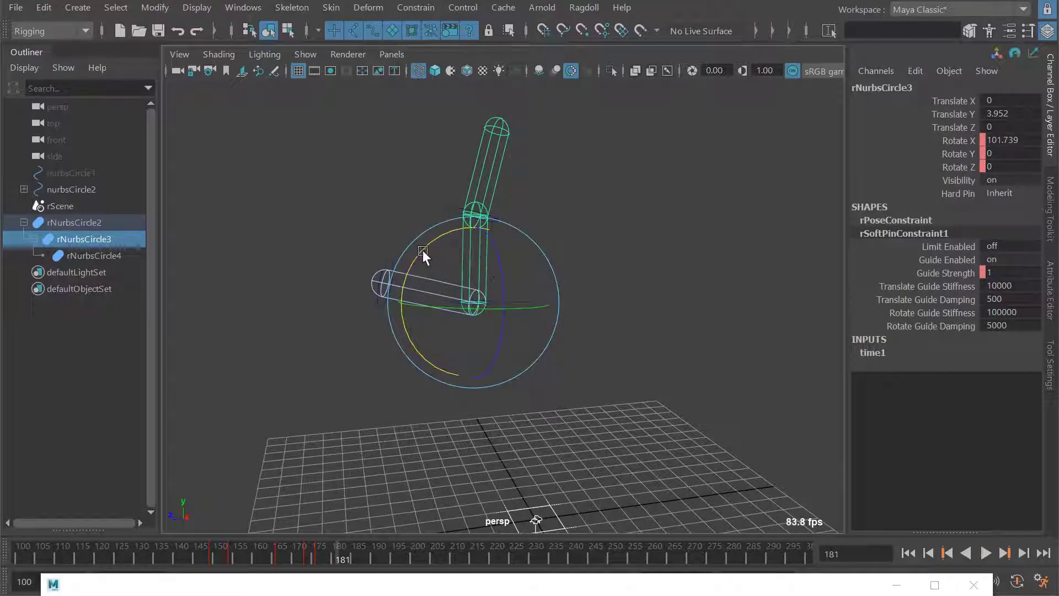
Step: Rotate rNurbsCircle3 to a new pose from frame 181, key its rotation, and scrub through the motion
left_click_drag(423, 250, 500, 227)
key("shift+e")
key("k")
left_click_drag(621, 253, 427, 258)
key("k")
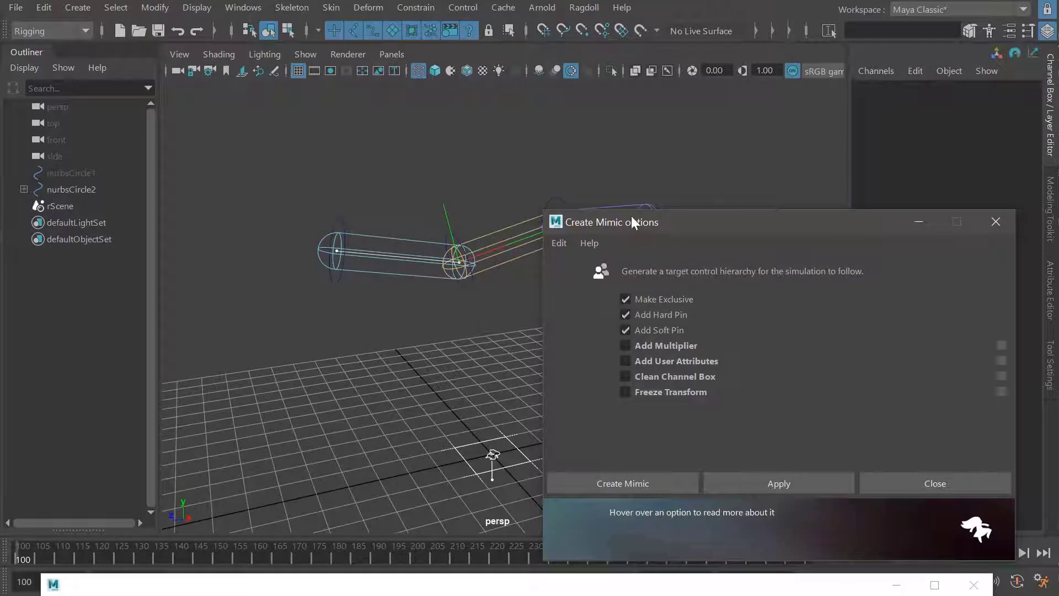
Step: Enable Add Multiplier in the Create Mimic options alongside Make Exclusive, Add Hard Pin and Add Soft Pin
left_click_drag(638, 224, 627, 360)
middle_click_drag(513, 237, 483, 205, "alt")
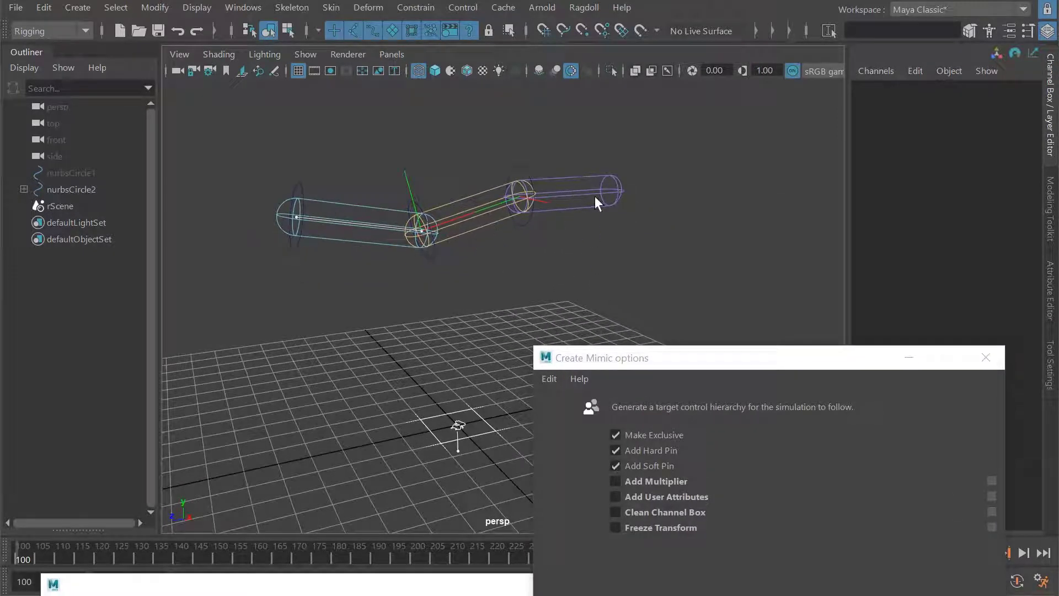
scroll(502, 234, "down", 3)
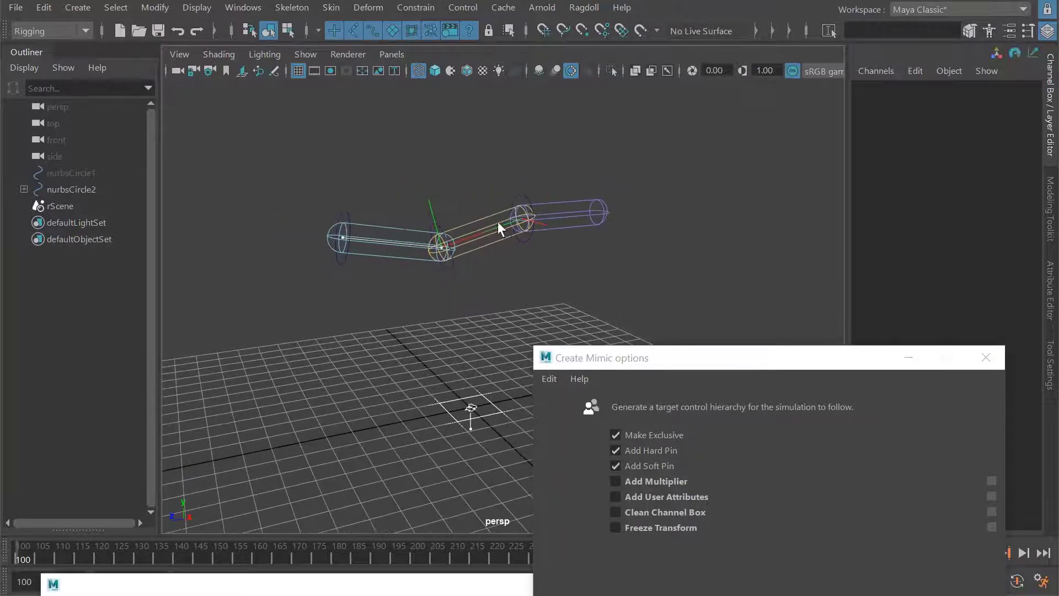
scroll(495, 243, "down", 1)
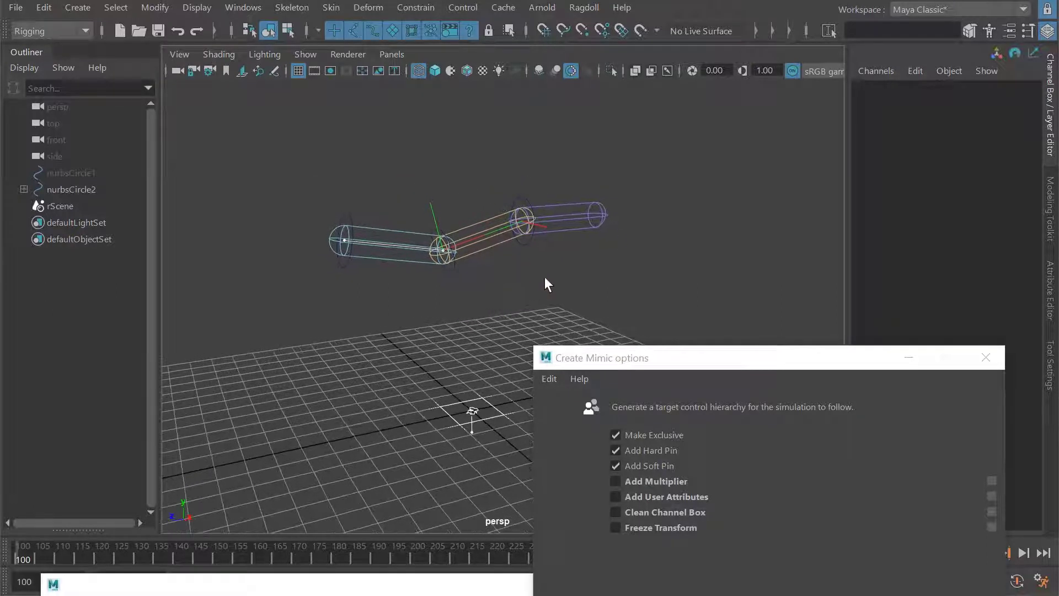
left_click(636, 478)
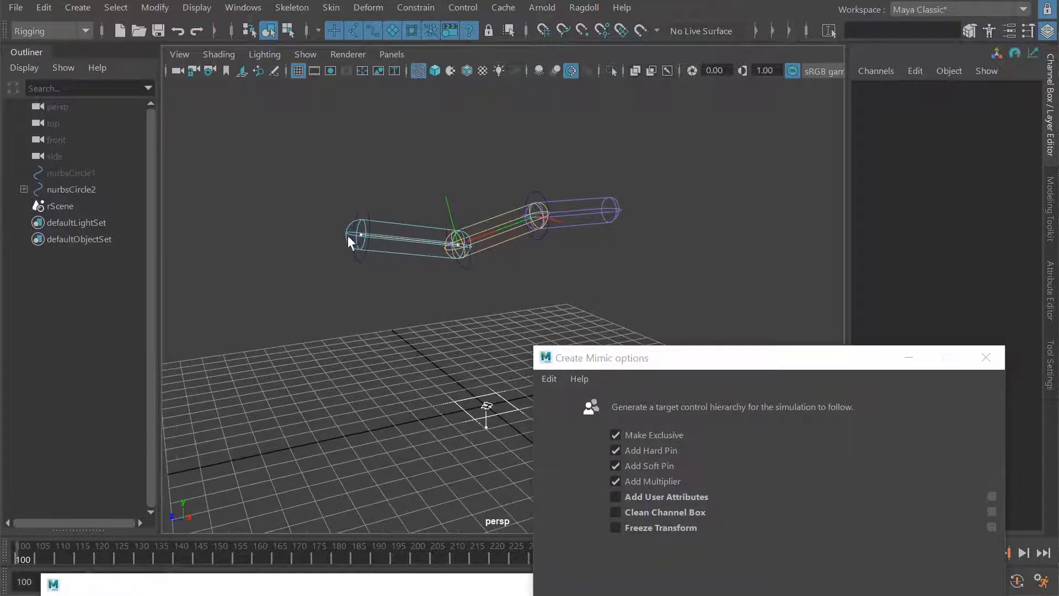
middle_click_drag(349, 233, 333, 230, "alt")
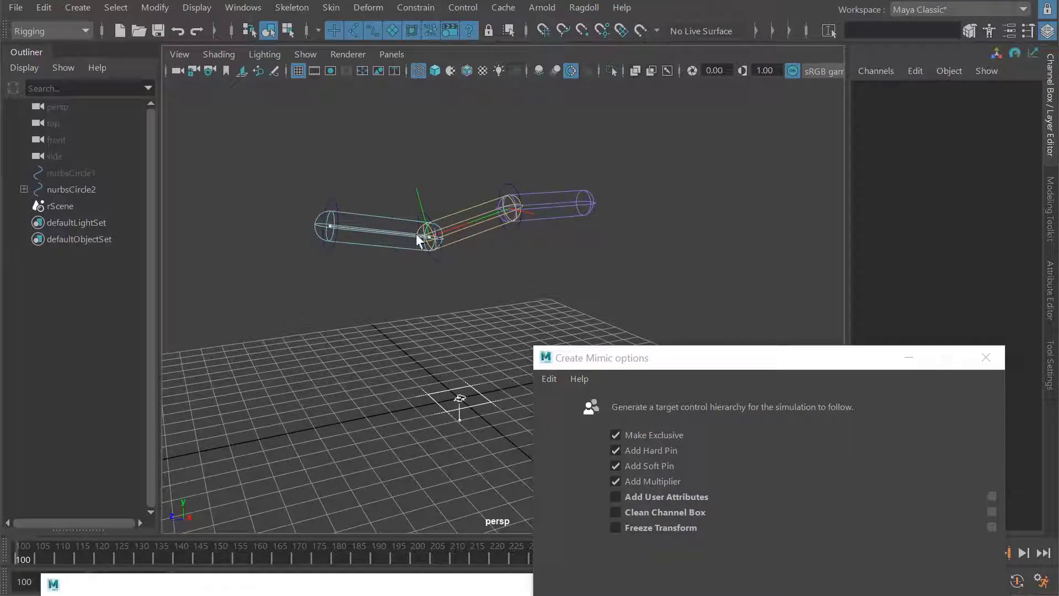
middle_click_drag(392, 227, 413, 224, "alt")
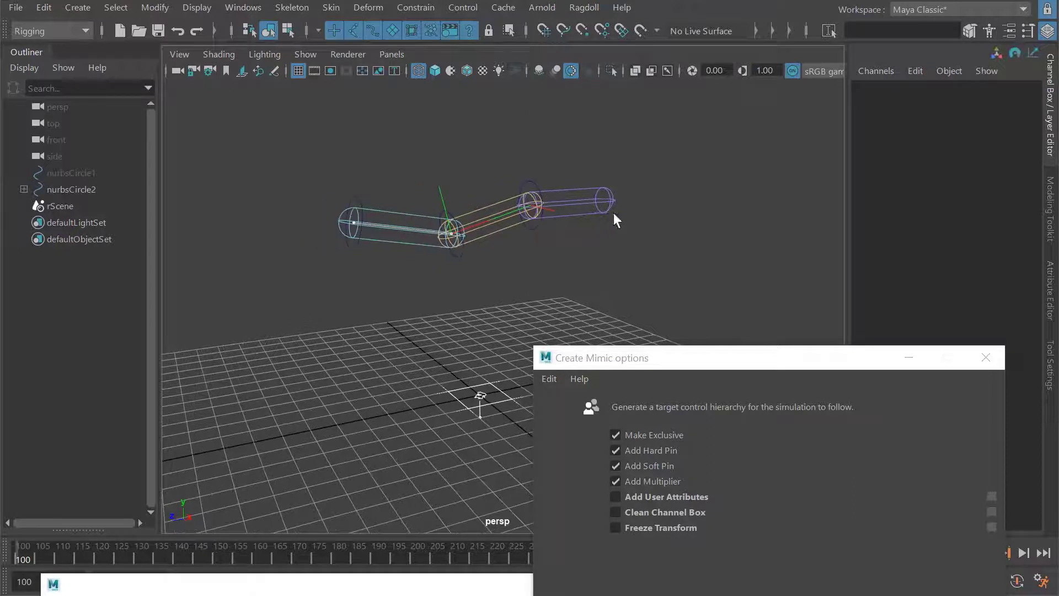
middle_click_drag(603, 218, 591, 225, "alt")
left_click_drag(632, 363, 608, 293)
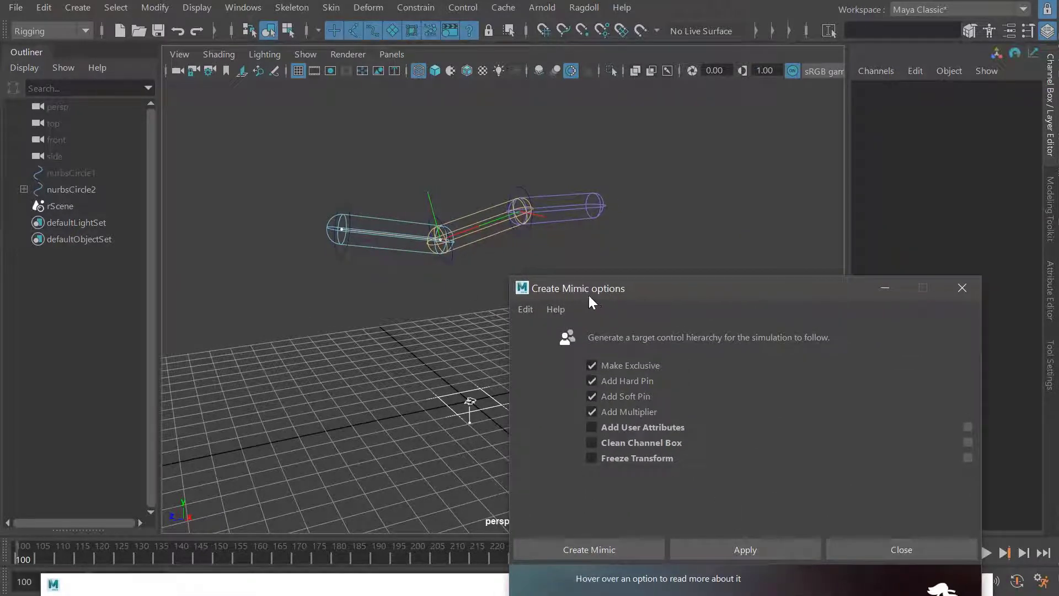
Step: Create a mimic with multipliers from the chain's root nurbsCircle2 and move it above the simulated chain
left_click(347, 214)
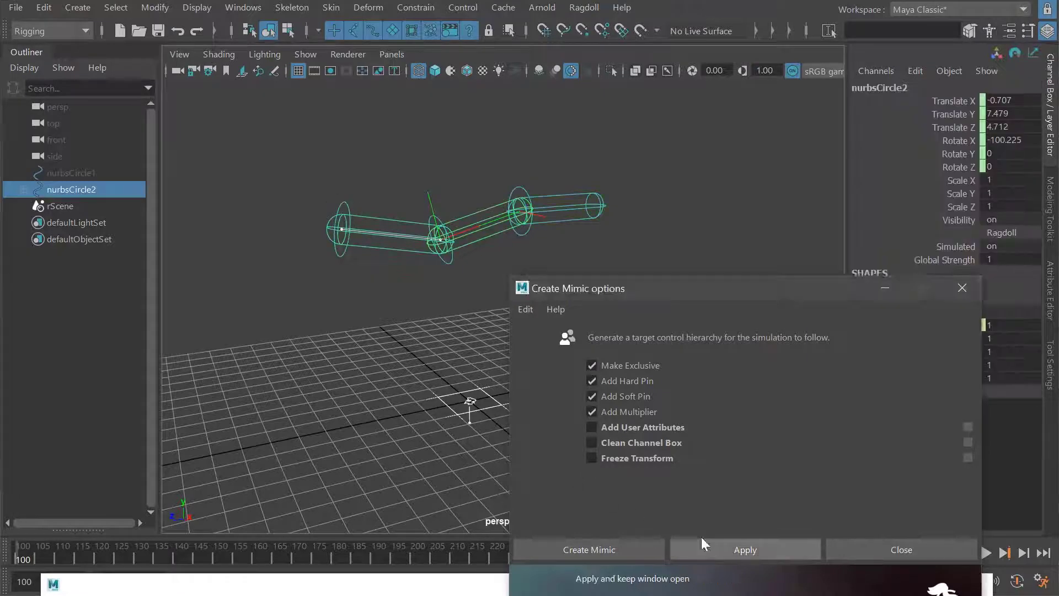
left_click(715, 545)
left_click_drag(479, 235, 458, 254, "alt")
key("w")
left_click_drag(318, 243, 278, 150)
Step: Examine the mimic's rGlobalPose and rGlobalSoftPin multiplier attributes, comparing the guide stiffness and damping channels with the transform channels
left_click_drag(596, 290, 598, 411)
left_click(886, 260)
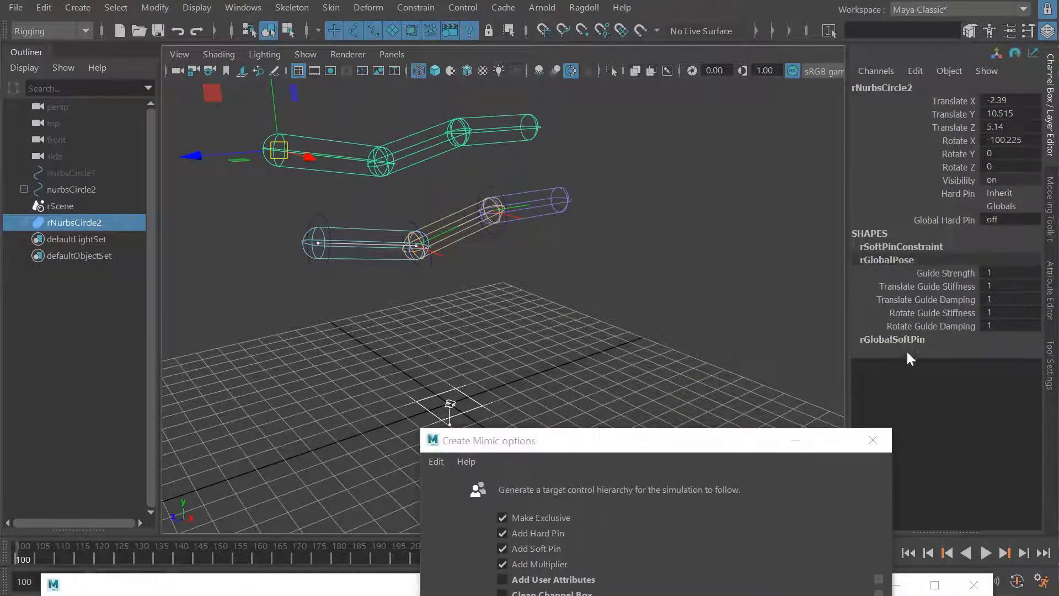
left_click(906, 349)
left_click(881, 261)
left_click(906, 339)
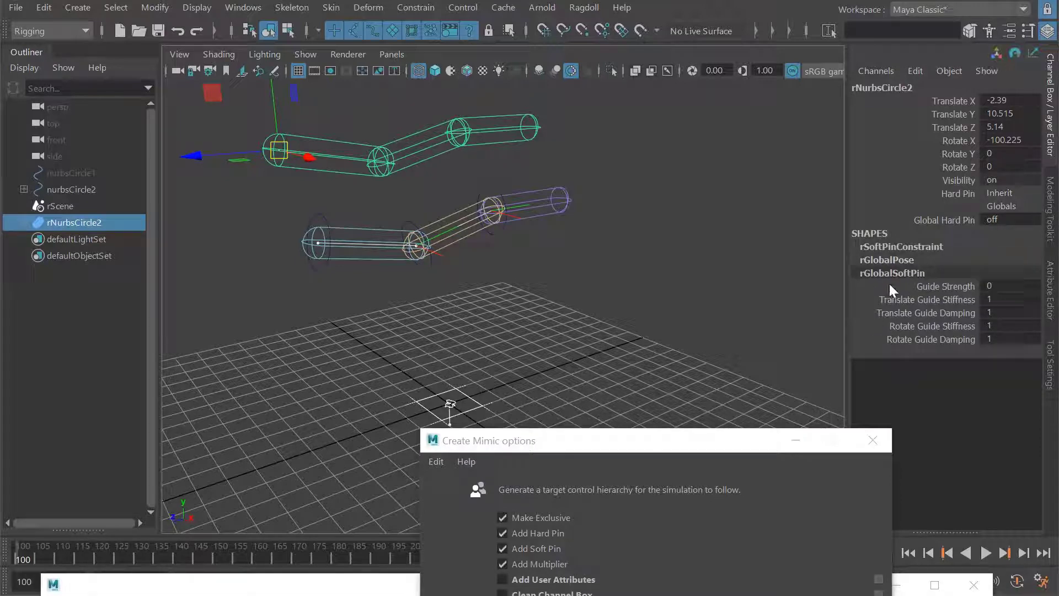
left_click(930, 301)
left_click(934, 325)
left_click(929, 299)
left_click(933, 324)
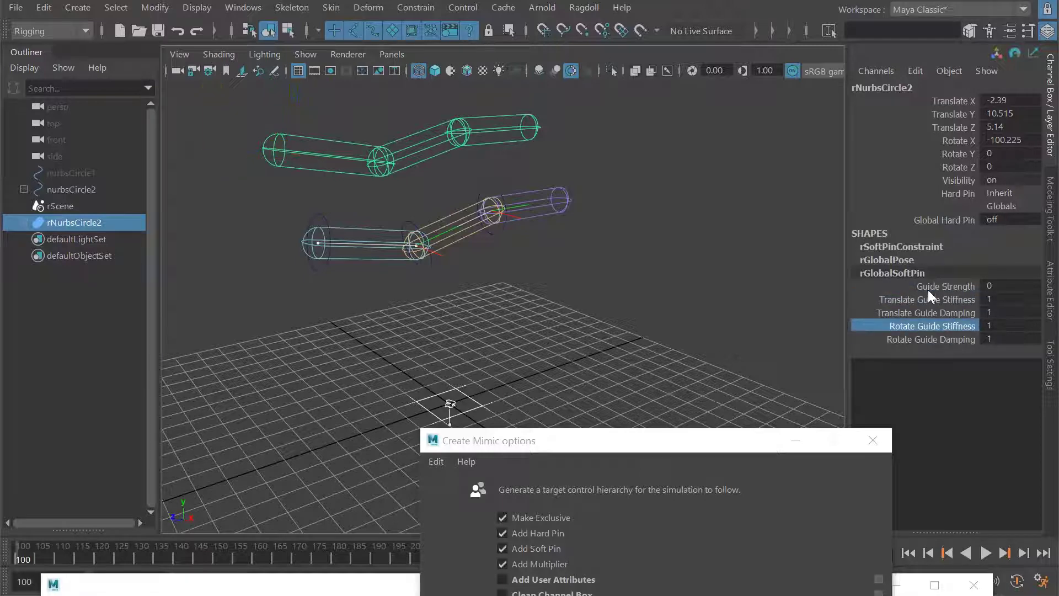
left_click(929, 288)
left_click(939, 323)
left_click_drag(928, 300, 941, 326)
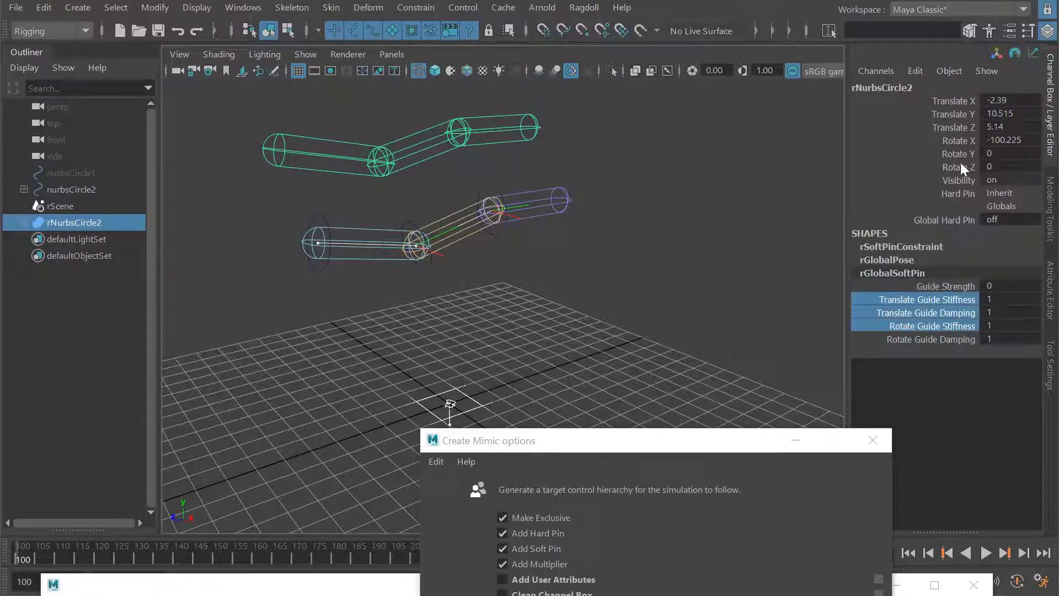
left_click_drag(946, 103, 943, 167)
Step: Delete the rNurbsCircle2 mimic
left_click_drag(572, 441, 634, 249)
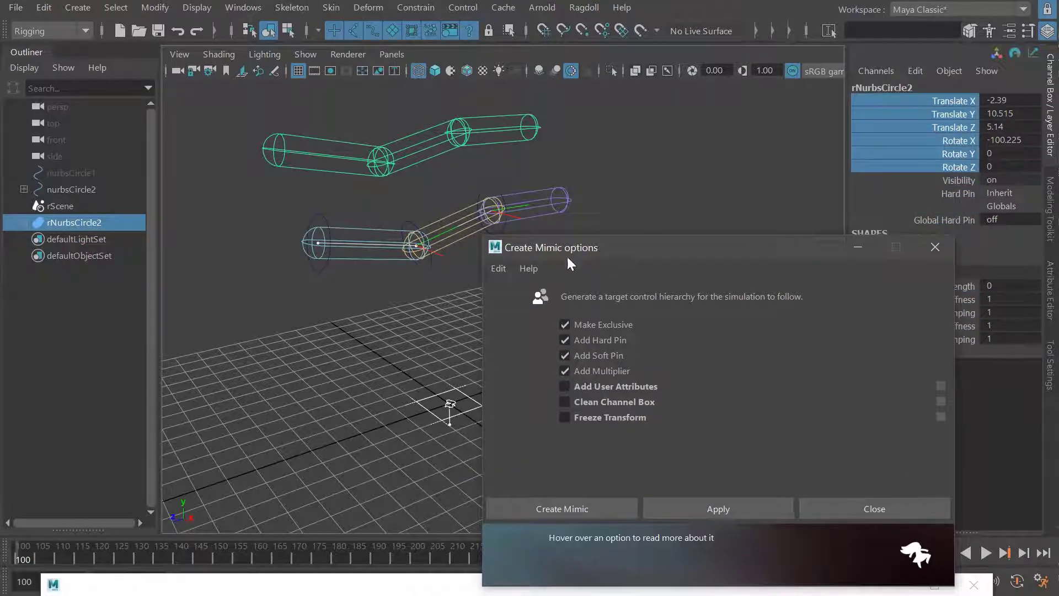
left_click(326, 159)
left_click(330, 154)
left_click(331, 158)
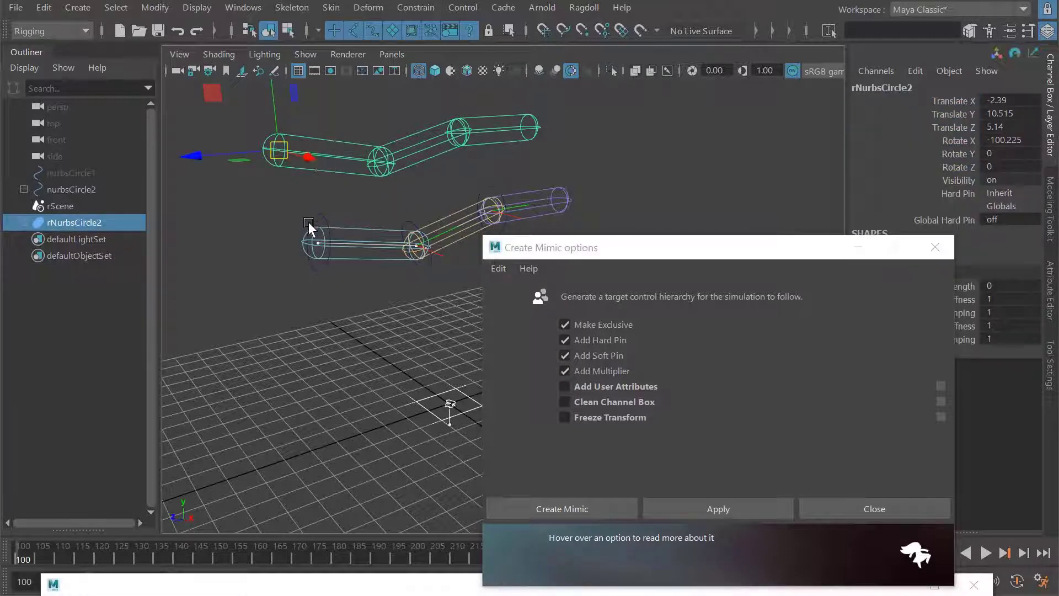
key("Delete")
Step: Select the chain's root nurbsCircle2 and enable Add User Attributes in the Create Mimic options
left_click(318, 220)
left_click(582, 386)
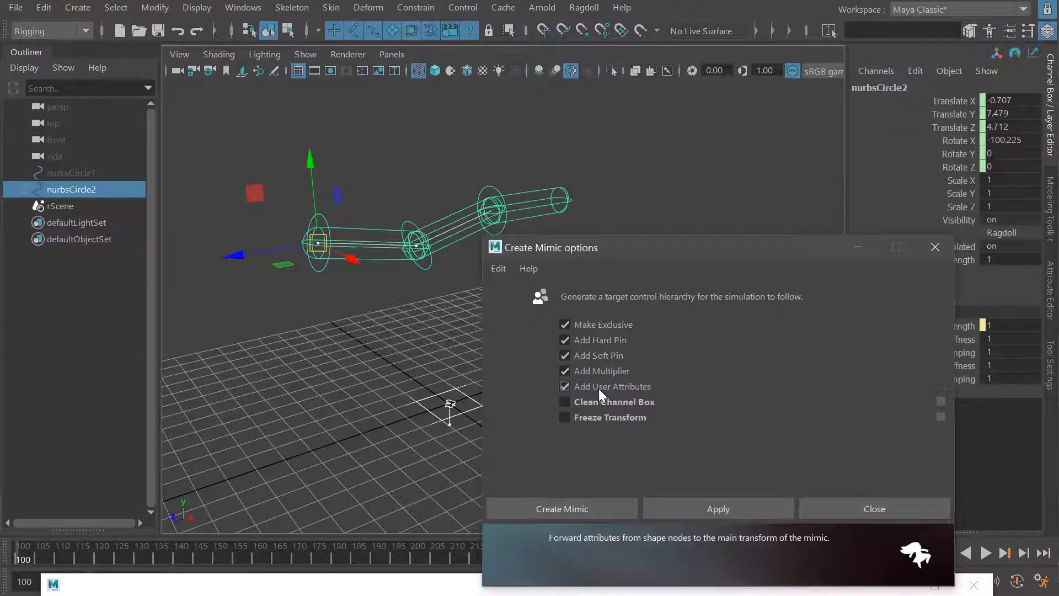
left_click_drag(638, 247, 432, 304)
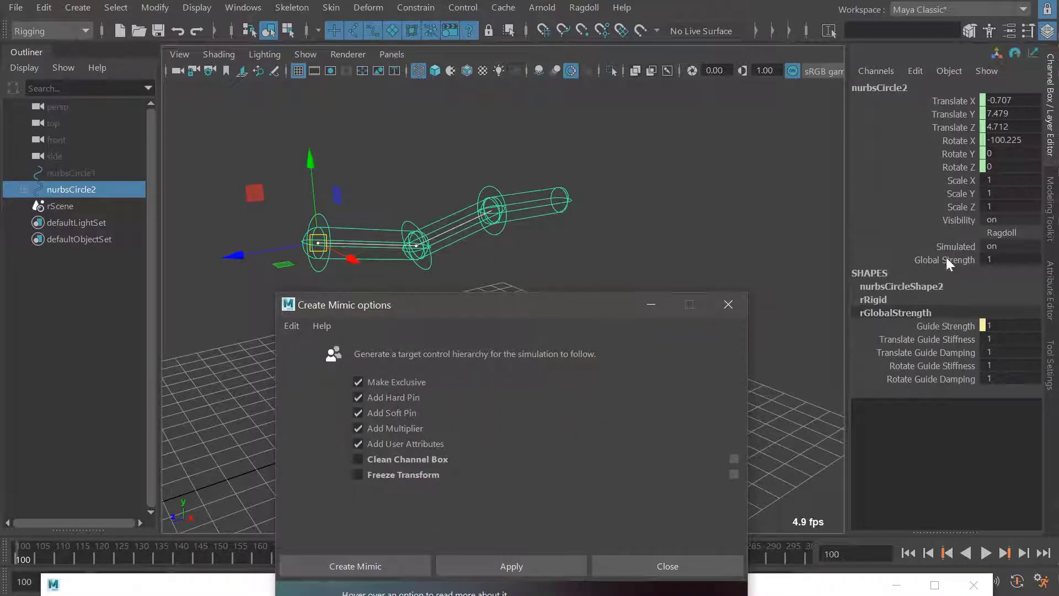
left_click_drag(508, 306, 542, 312)
Step: Create the mimic with user attributes and move it above the chain to about X -2.48, Y 10.877, Z 5.046
left_click(538, 568)
middle_click_drag(535, 224, 496, 121)
middle_click_drag(496, 121, 541, 169, "alt")
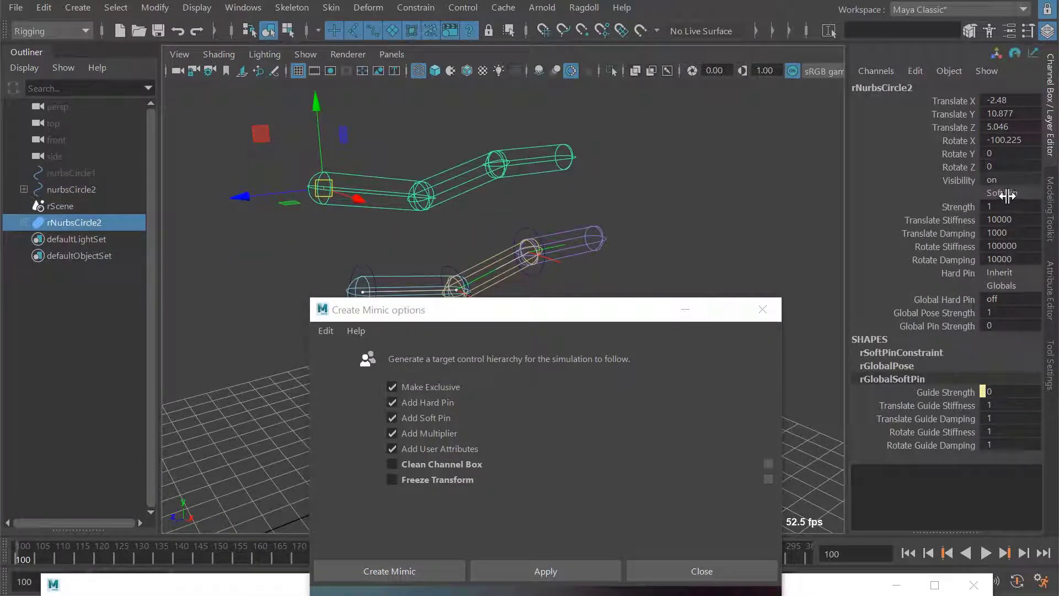
Step: Examine the mimic's forwarded Soft Pin and Globals attributes and compare Global Pose Strength with rGlobalPose's Guide Strength
left_click_drag(955, 191, 947, 325)
left_click(954, 313)
left_click(899, 366)
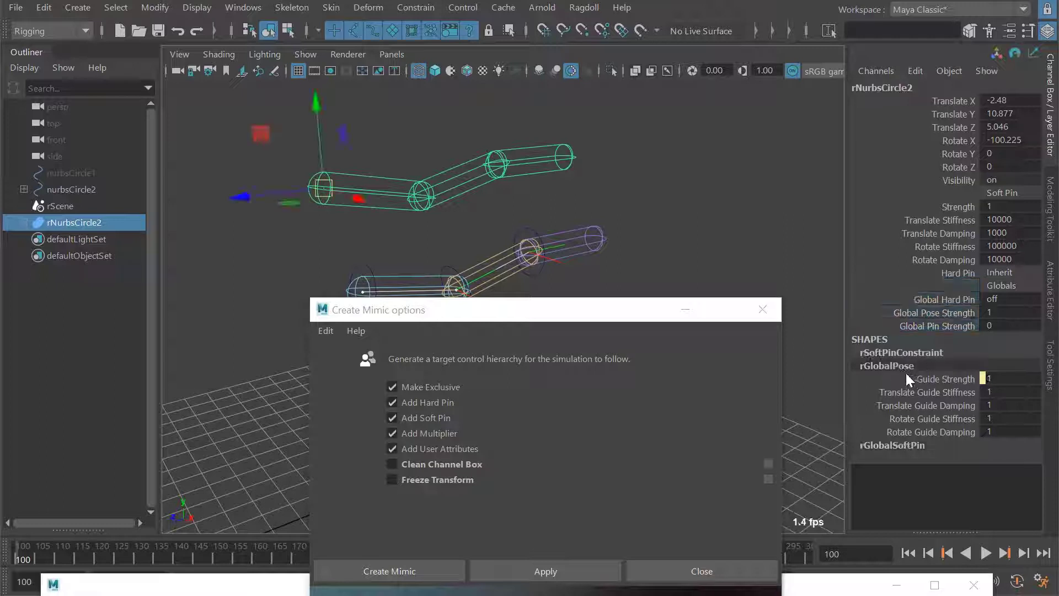
Step: Compare rNurbsCircle3's forwarded Pose and Soft Pin attributes with the guide attributes of rPoseConstraint and rSoftPinConstraint1
left_click(471, 195)
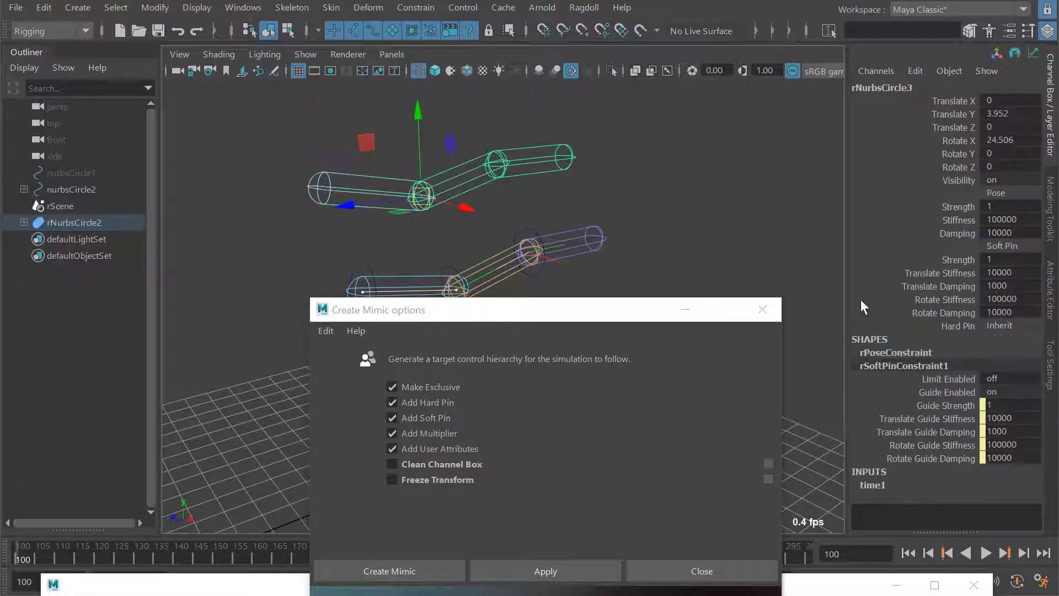
left_click_drag(957, 407, 939, 438)
left_click(940, 444)
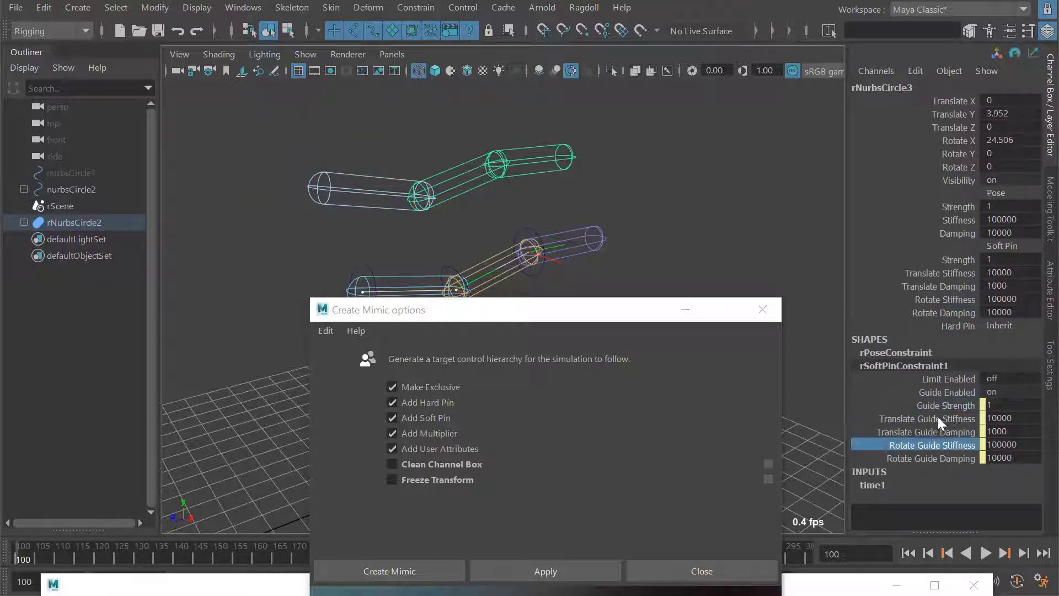
left_click(888, 351)
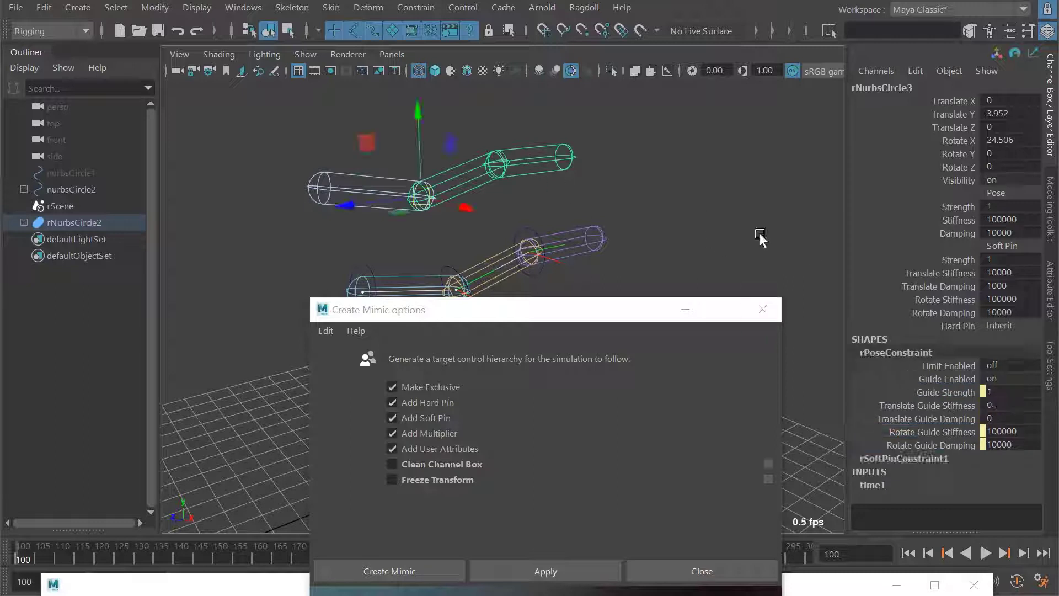
left_click(944, 419)
left_click(940, 379)
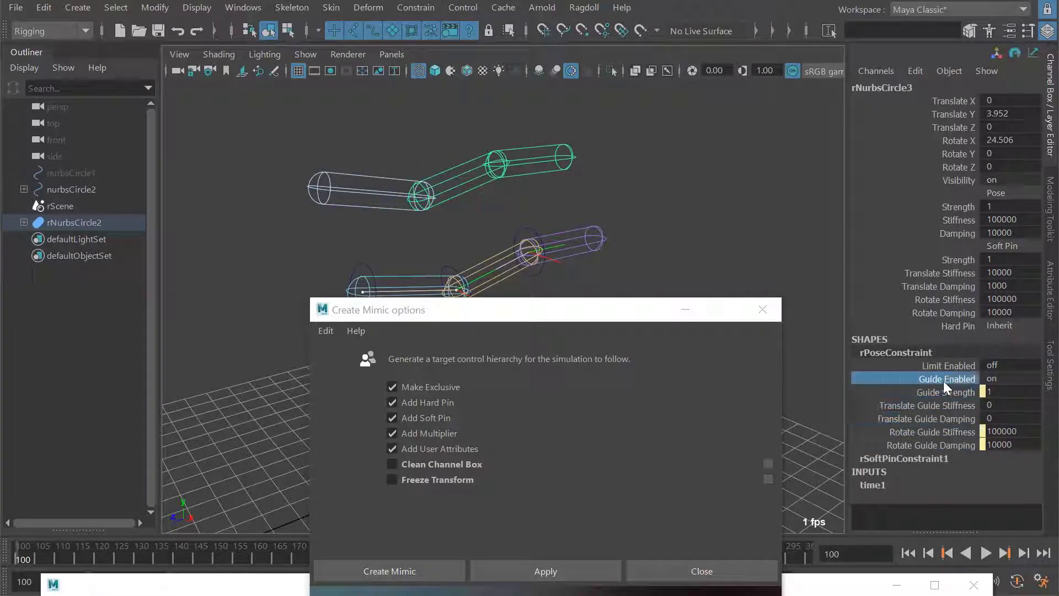
left_click_drag(933, 127, 939, 326)
left_click(947, 246)
left_click(940, 275)
left_click(941, 299)
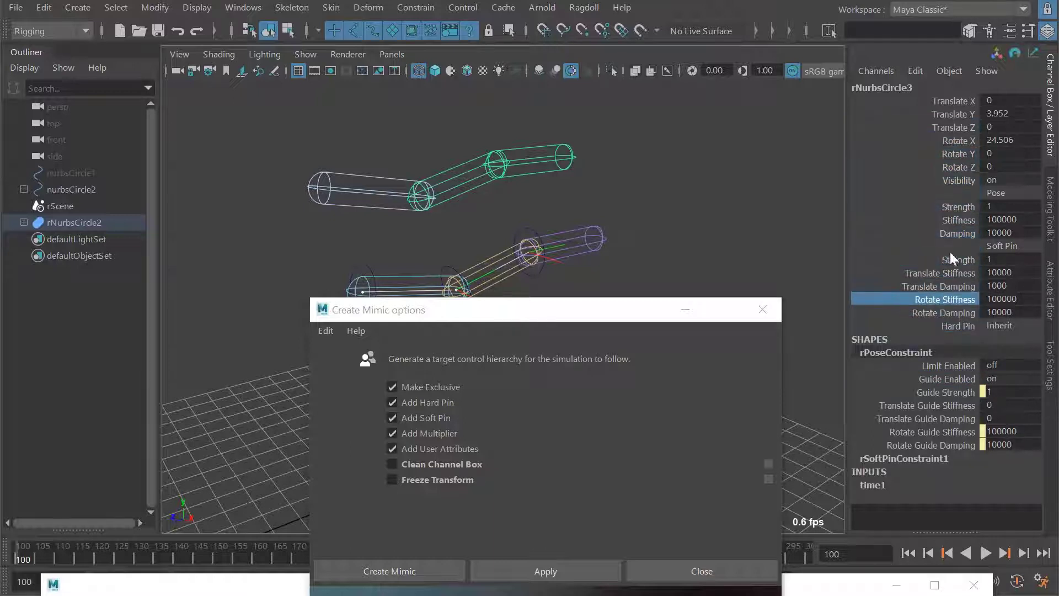
left_click(913, 458)
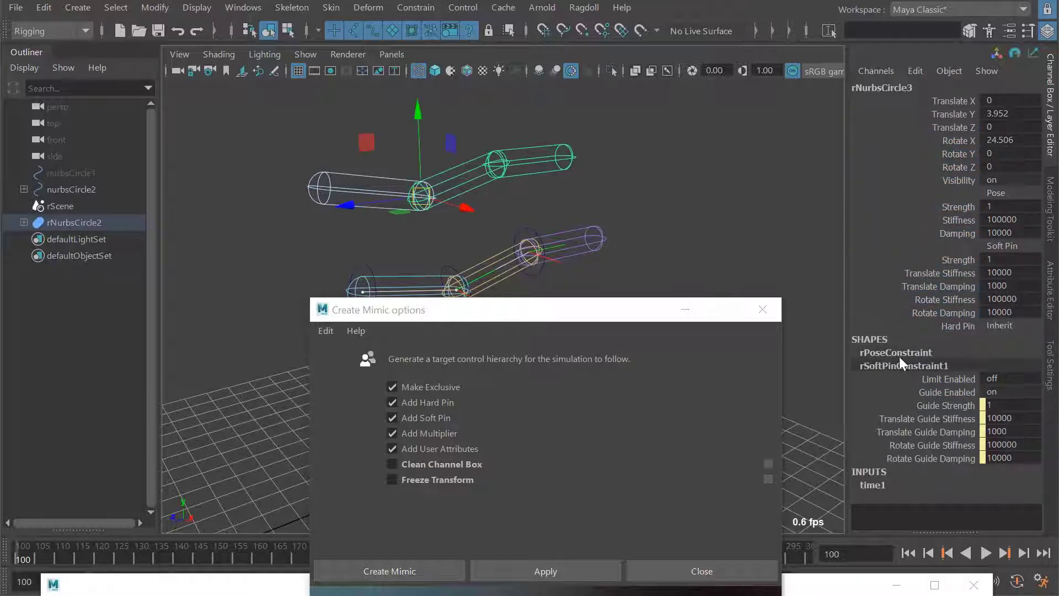
left_click(900, 355)
left_click(920, 457)
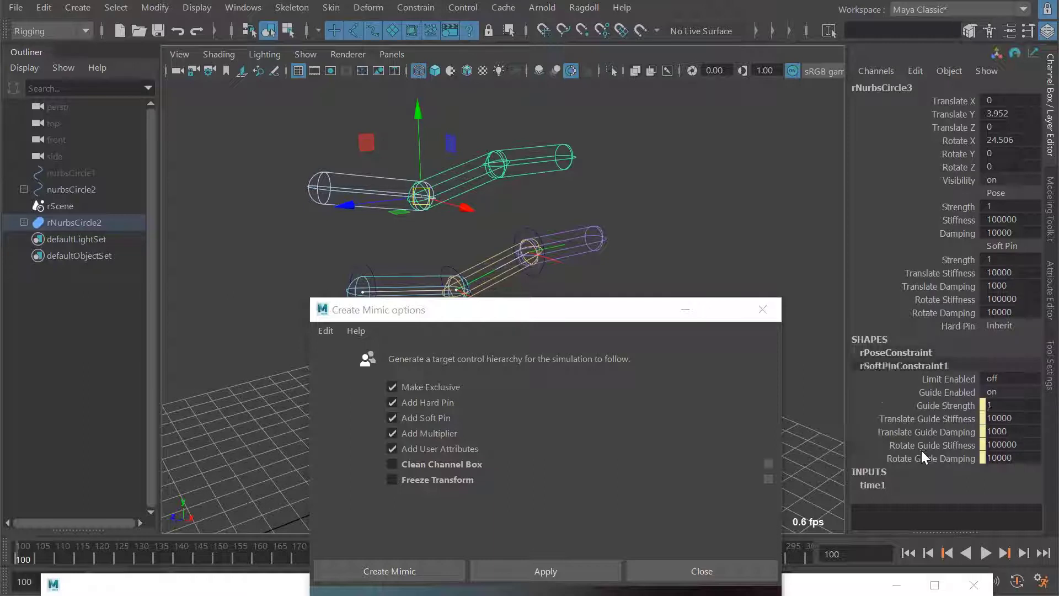
left_click(908, 353)
mouse_move(925, 389)
left_mouse_down()
mouse_move(941, 413)
mouse_move(935, 388)
left_mouse_up()
left_click(932, 395)
left_click(929, 403)
Step: Delete the rNurbsCircle2 mimic that was created with user attributes
left_click_drag(619, 319, 716, 321)
left_click(395, 189)
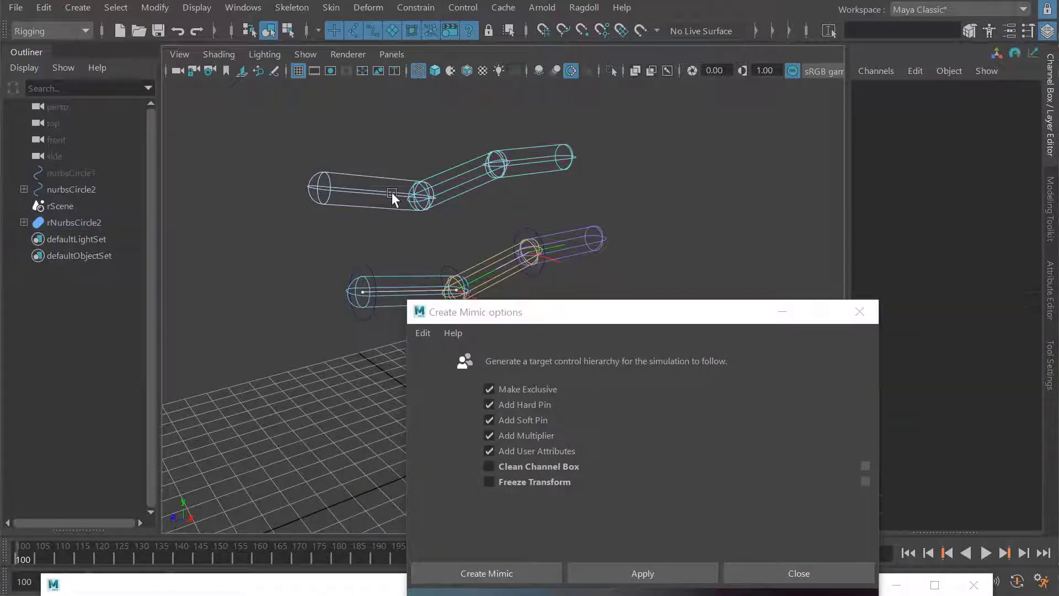
left_click(367, 175)
key("Delete")
Step: Create a mimic from the root nurbsCircle2 with Clean Channel Box enabled and move it above the chain
left_click(369, 275)
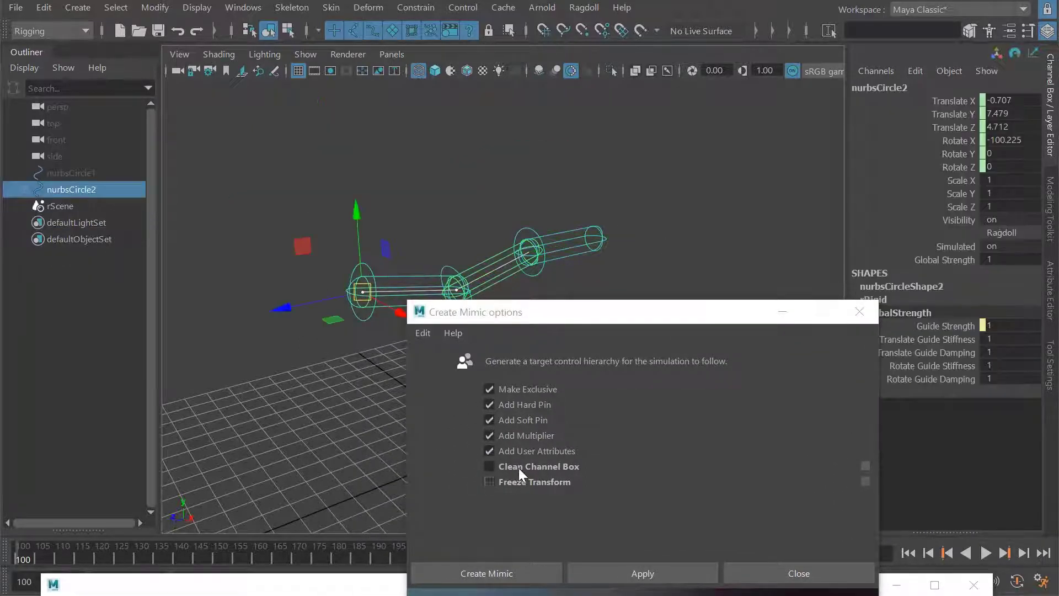
left_click(499, 469)
left_click_drag(528, 310, 540, 321)
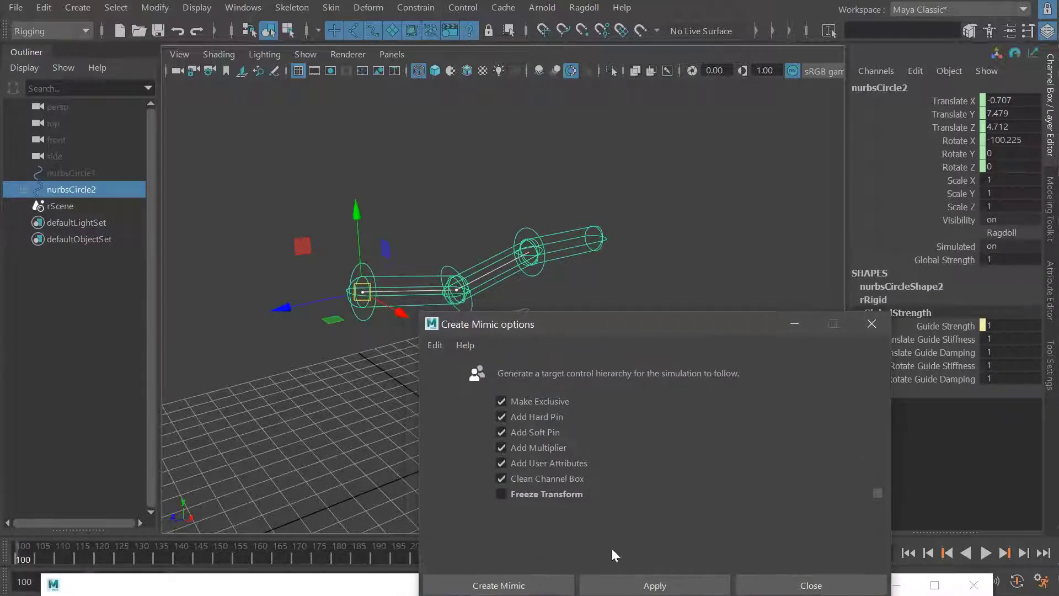
left_click(627, 581)
left_click_drag(624, 327, 517, 440)
middle_click_drag(587, 236, 555, 105)
middle_click_drag(517, 172, 577, 231, "alt")
Step: Examine the cleaned channels of the mimic controls rNurbsCircle3 and rNurbsCircle4, without shape or input nodes
left_click(574, 234)
left_click(508, 200)
left_click(24, 223)
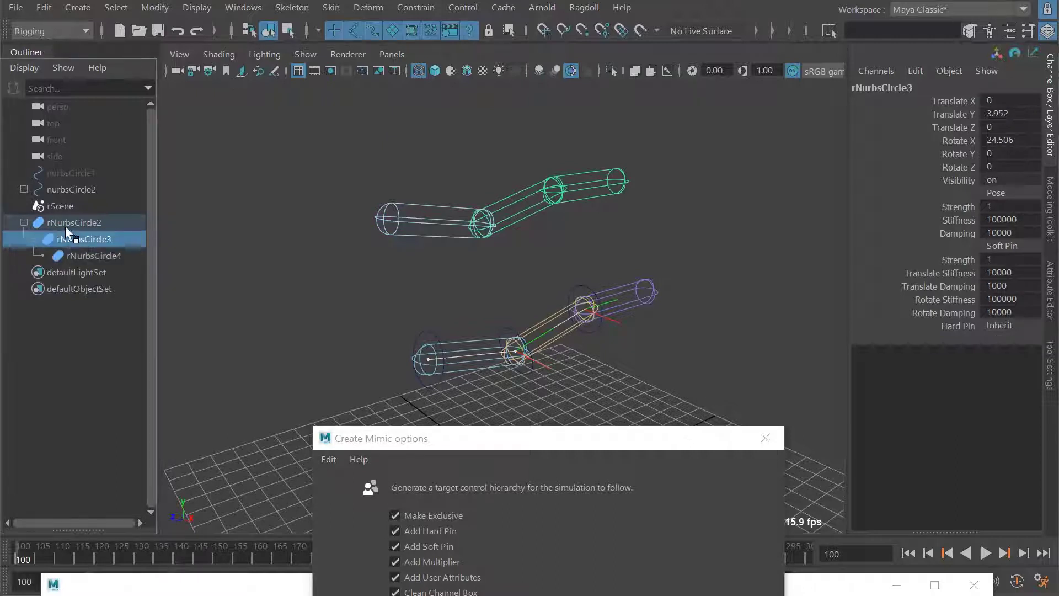
left_click(591, 182)
key("e")
middle_click_drag(569, 227, 531, 227, "alt")
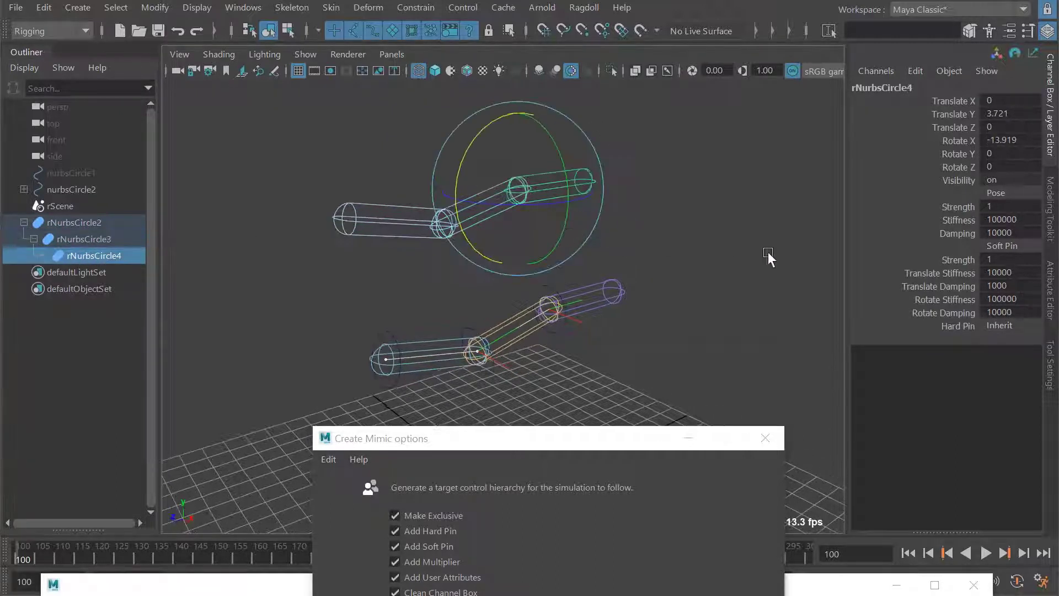
left_click_drag(952, 114, 936, 298)
left_click(936, 298)
left_click_drag(943, 193, 951, 297)
left_click(952, 297)
left_click(502, 208)
left_click_drag(551, 224, 546, 226)
key("q")
left_click_drag(373, 234, 386, 260)
left_click(488, 226)
left_click(479, 223)
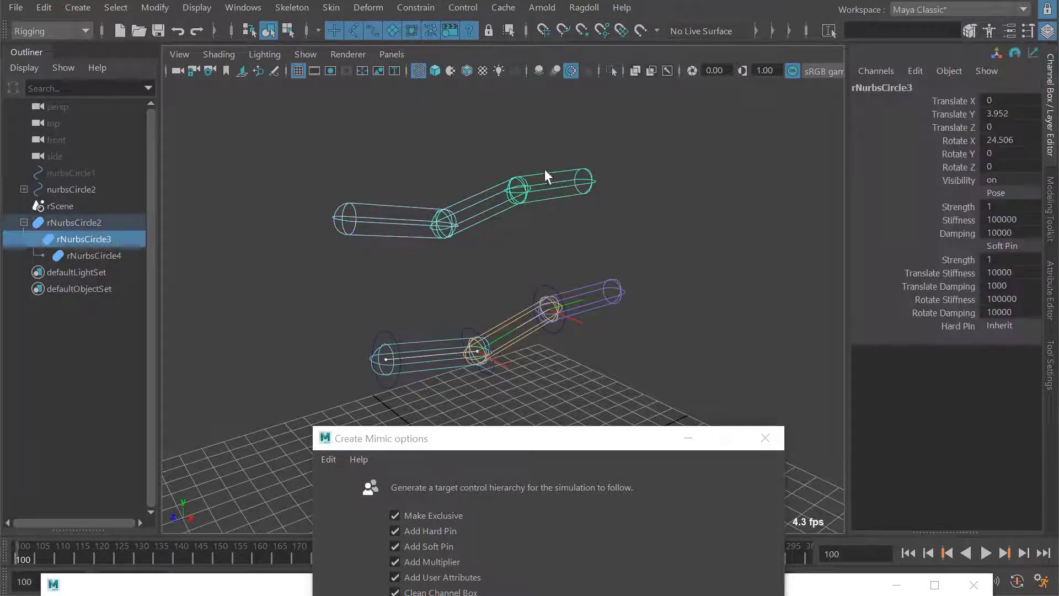
left_click(550, 172)
left_click(460, 203)
left_click(571, 176)
left_click_drag(498, 237, 595, 255, "alt")
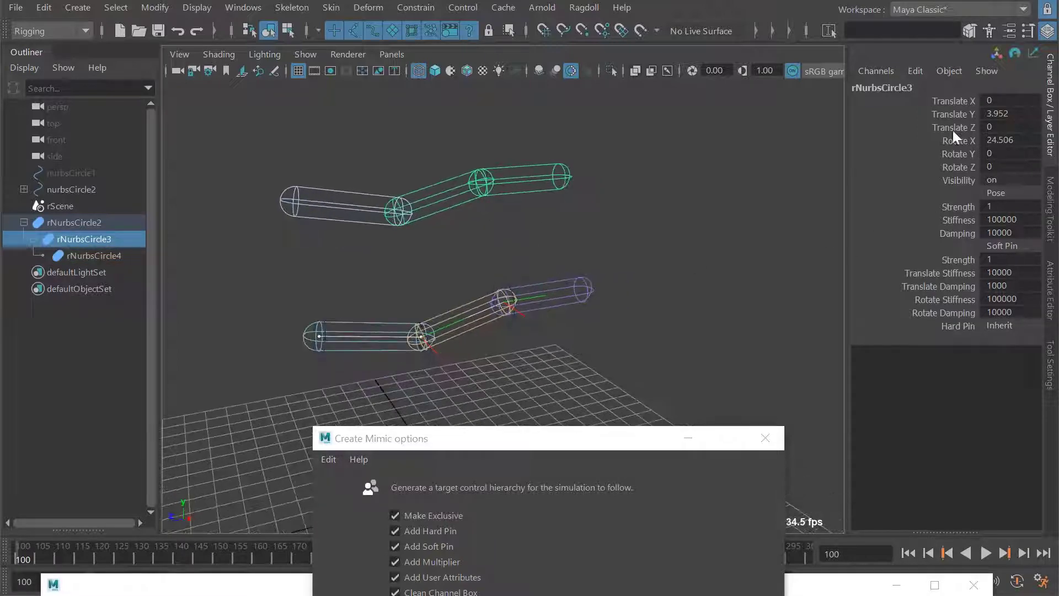
Step: Compare the Translate and Rotate values of the mimic's rNurbsCircle3 with those of the original nurbsCircle3
left_click_drag(951, 110, 955, 140)
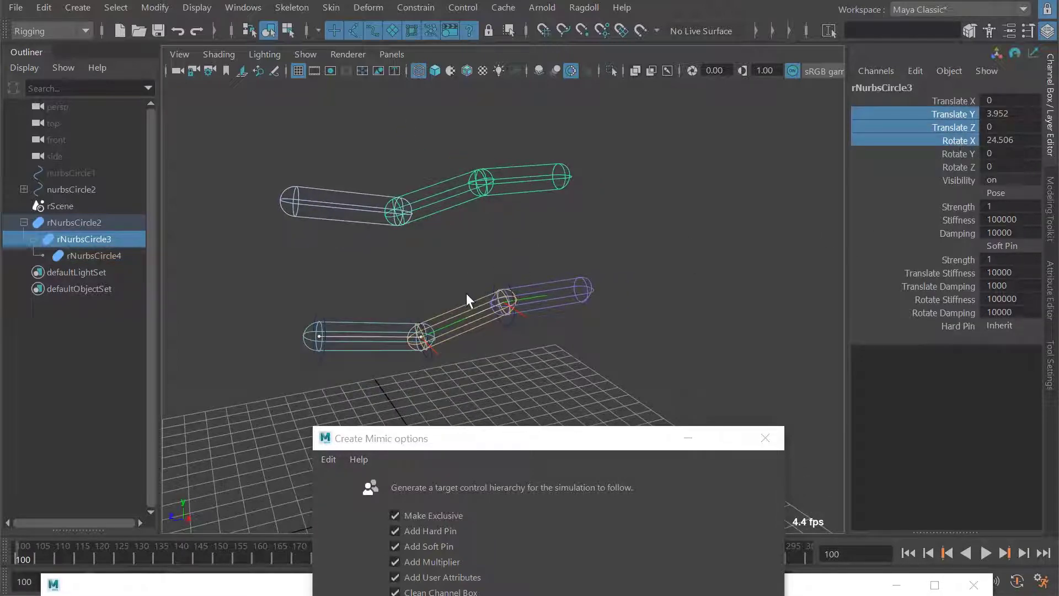
left_click(473, 309)
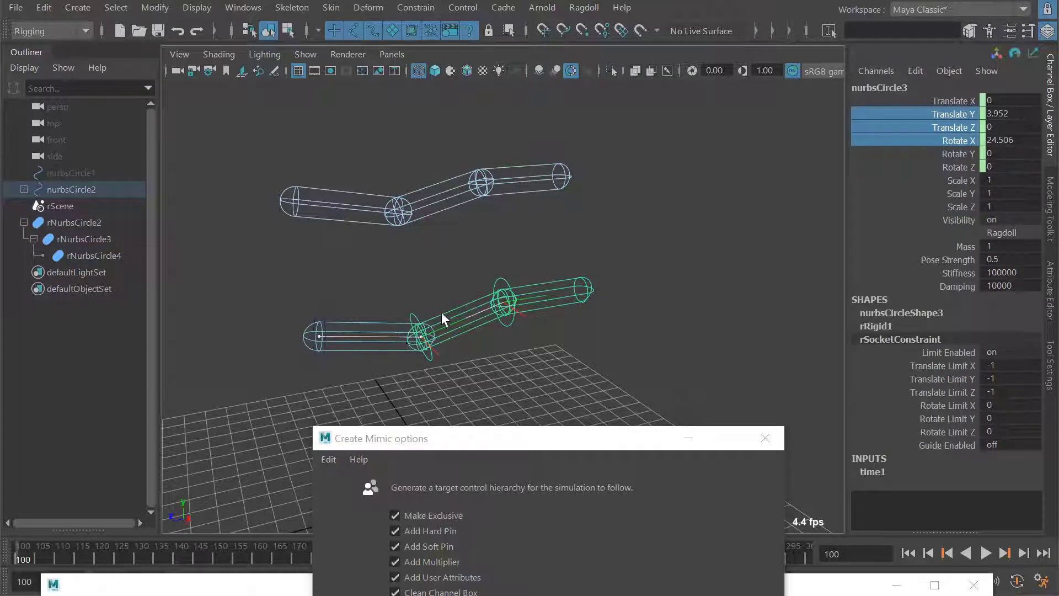
mouse_move(443, 305)
left_mouse_down("alt")
mouse_move(492, 265)
mouse_move(470, 232)
mouse_move(485, 323)
mouse_move(443, 322)
left_mouse_up("alt")
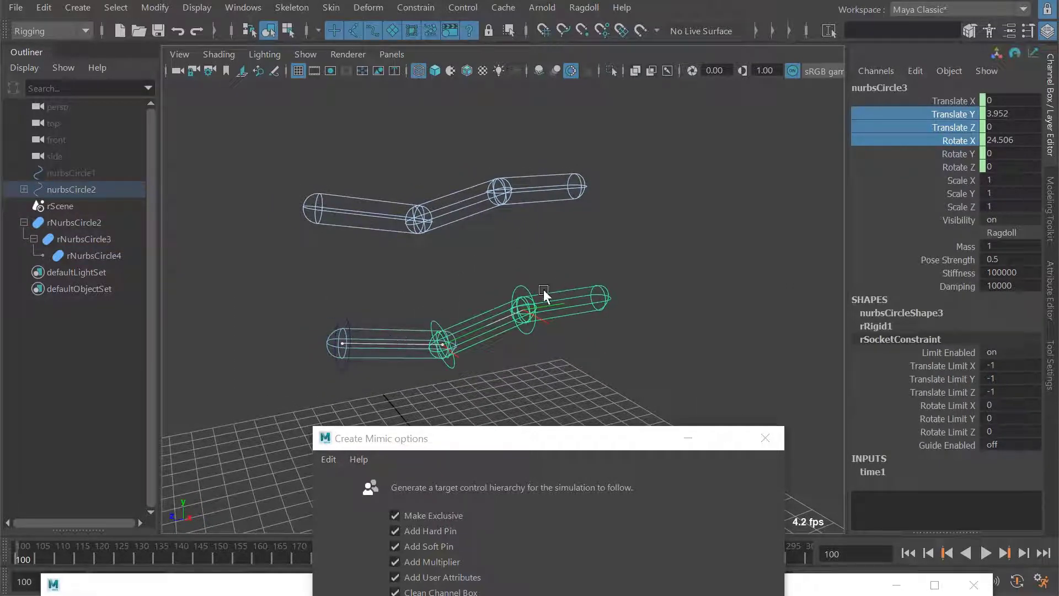
middle_click_drag(497, 268, 509, 241, "alt")
left_click_drag(484, 302, 479, 207, "alt")
left_click(517, 197)
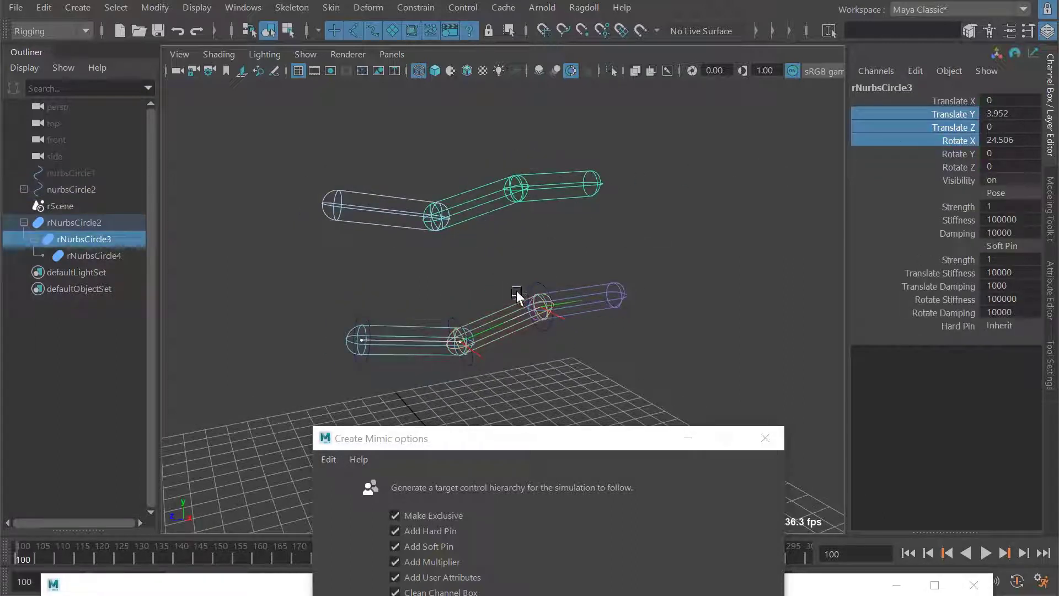
left_click_drag(515, 293, 528, 228, "alt")
left_click(552, 194)
left_click(476, 214)
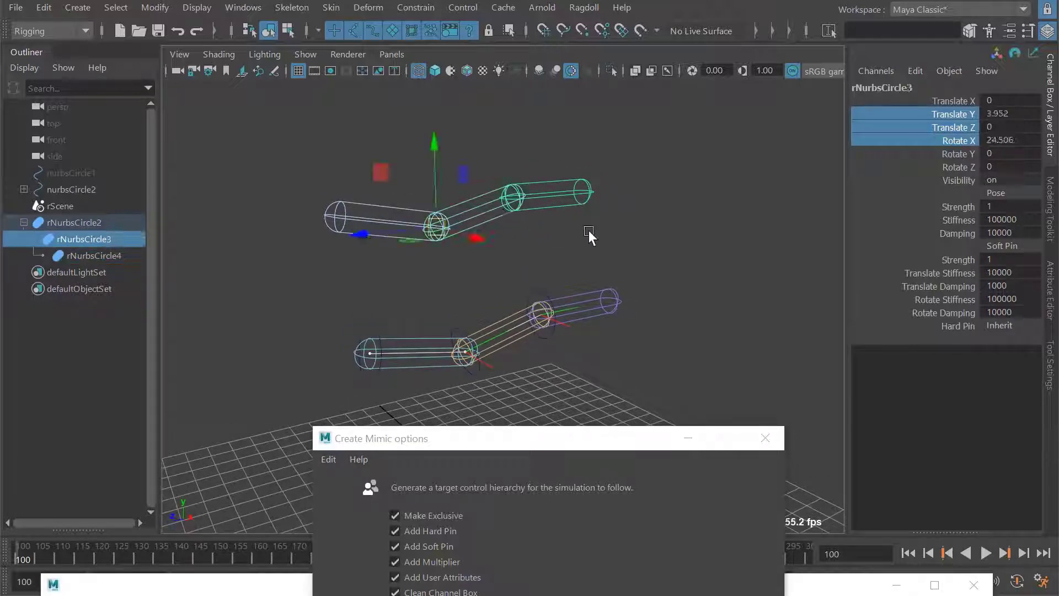
Step: Delete the rNurbsCircle2 mimic that was created with Clean Channel Box
left_click(585, 235)
left_click(359, 234)
key("Delete")
Step: Create a new mimic from the root nurbsCircle2 with Freeze Transform enabled
left_click(383, 368)
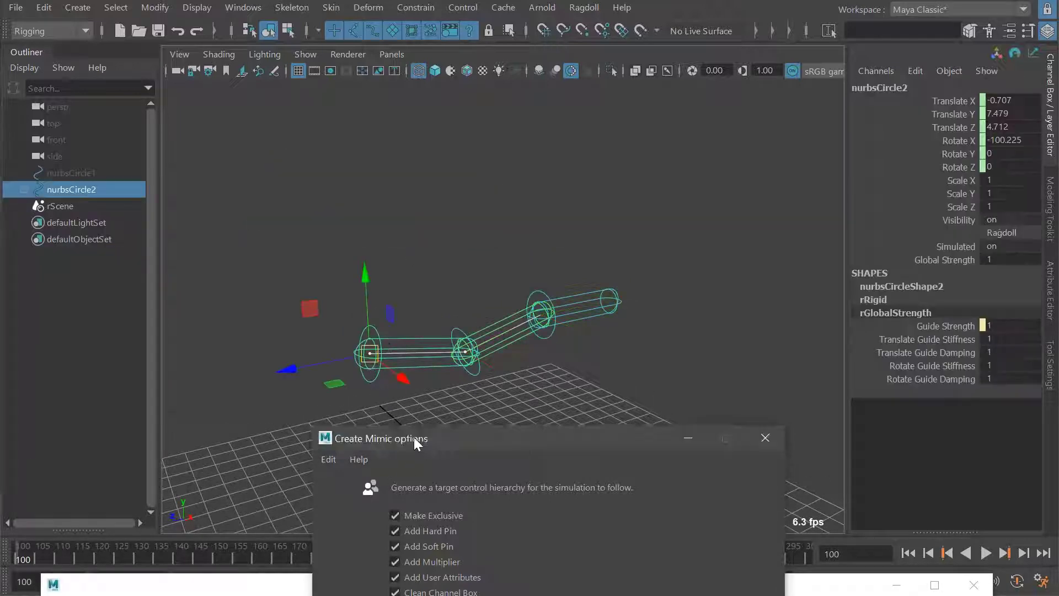
left_click_drag(423, 435, 438, 411)
left_click(543, 306)
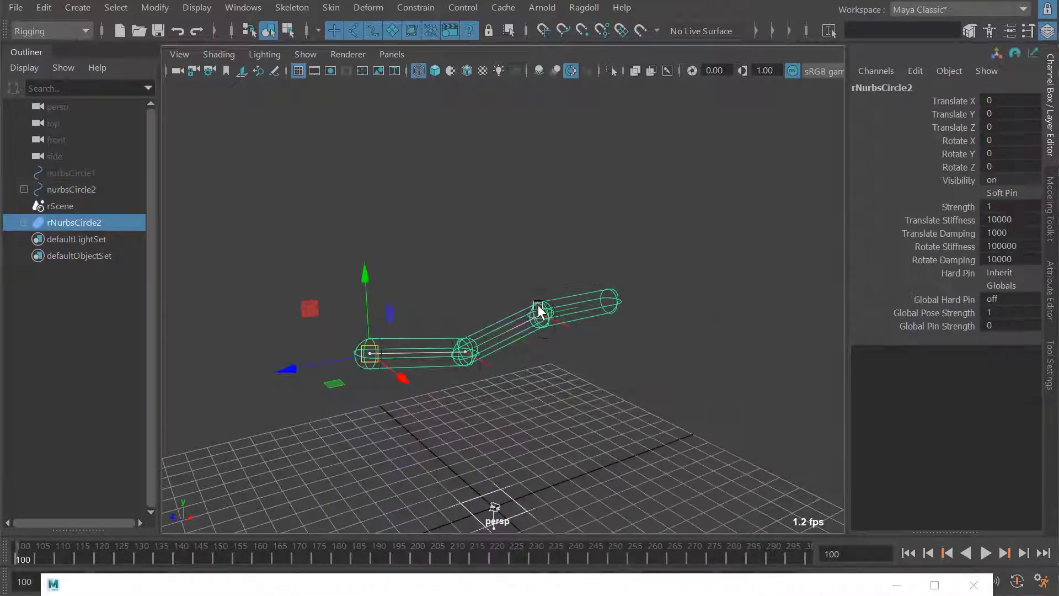
Step: Move the frozen mimic's root above the chain to about X -1.716, Y -1.155, Z 4.134
middle_click_drag(542, 305, 537, 284)
key("ctrl+z")
key("ctrl+z")
middle_click_drag(459, 306, 526, 274)
middle_click_drag(432, 248, 472, 256, "alt")
key("e")
key("q")
Step: Expand the rNurbsCircle2 hierarchy and rotate its three mimic controls freely into a bent pose
left_click(22, 222, "shift")
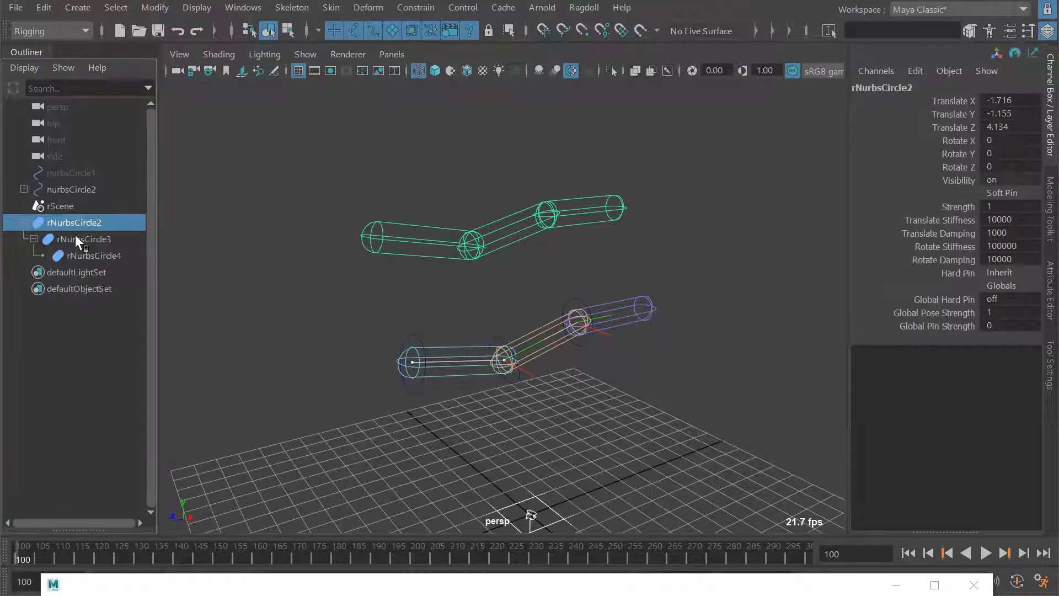
left_click(88, 255)
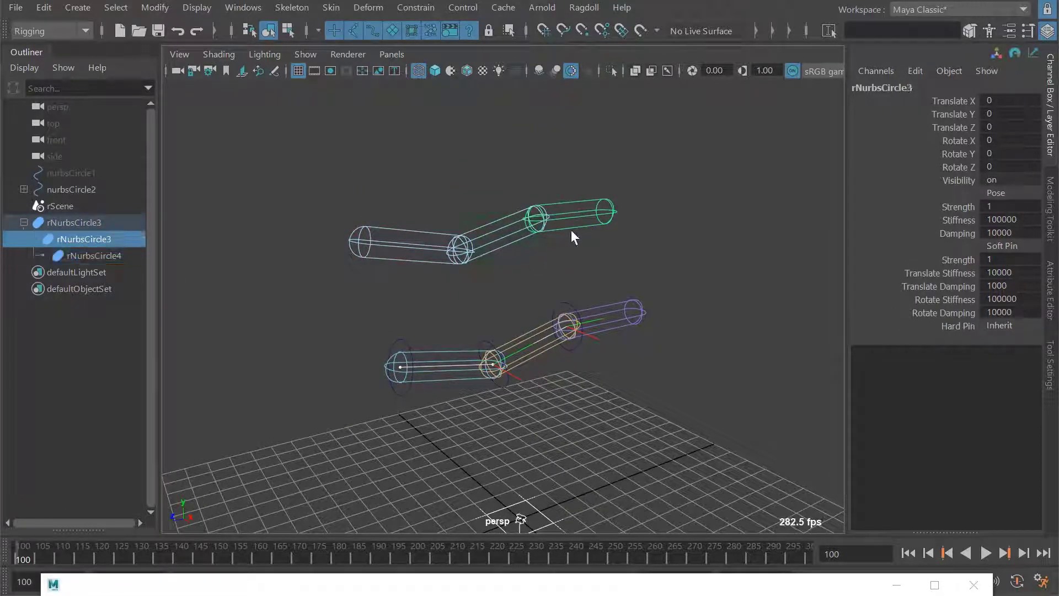
key("e")
key("q")
left_click_drag(508, 200, 450, 260)
left_click(494, 227)
key("e")
key("q")
left_click(395, 227)
key("e")
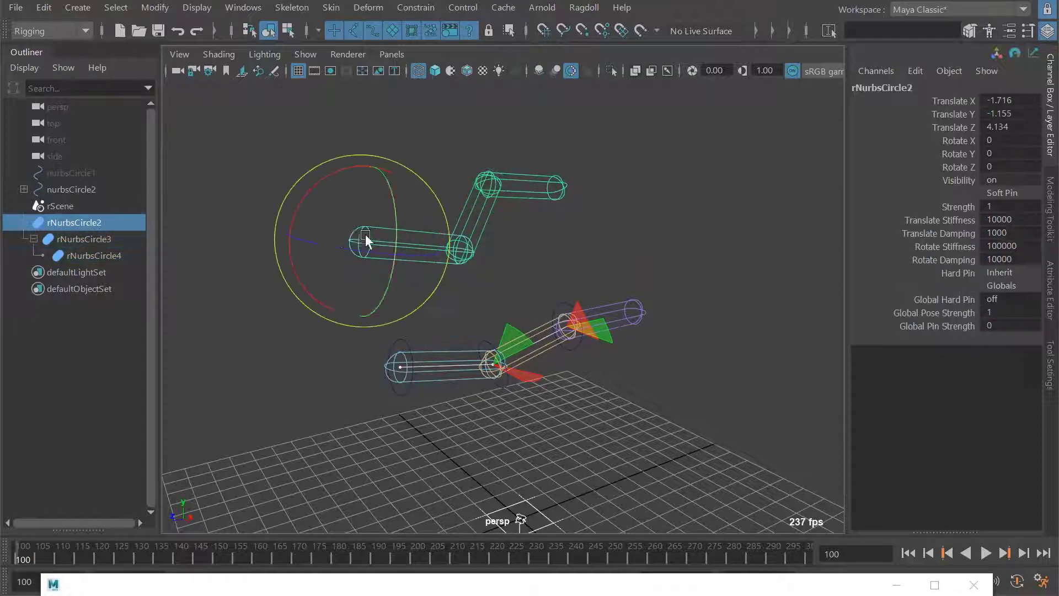
left_click_drag(354, 237, 450, 238)
key("w")
key("q")
Step: Set Translate X, Y, Z and Rotate X, Y, Z to 0 on all three mimic controls together
left_click(453, 238, "shift")
left_click(494, 203, "shift")
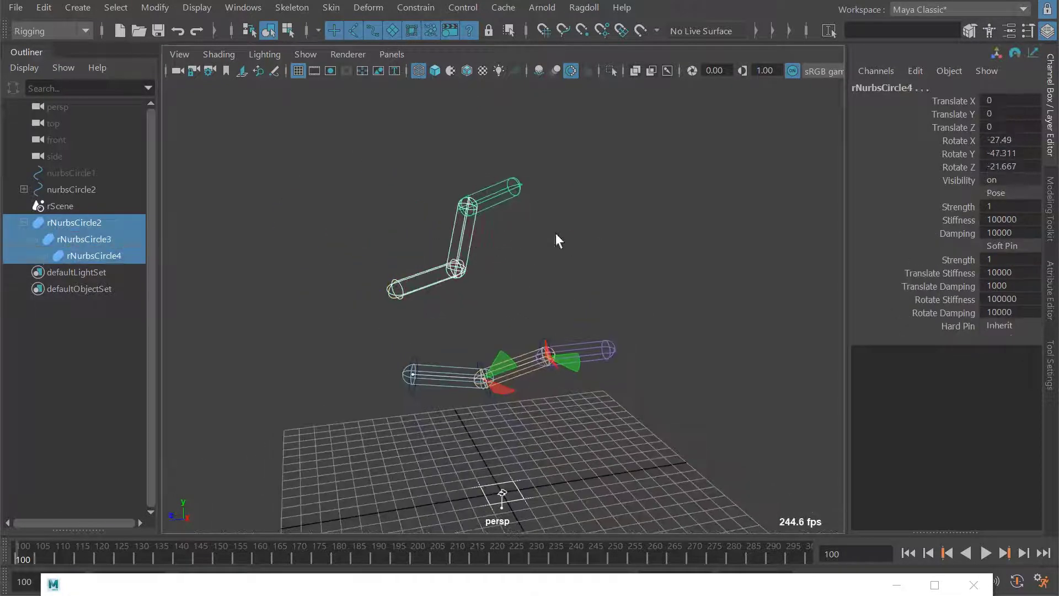
left_click_drag(1008, 102, 1012, 161)
type("0")
key("Return")
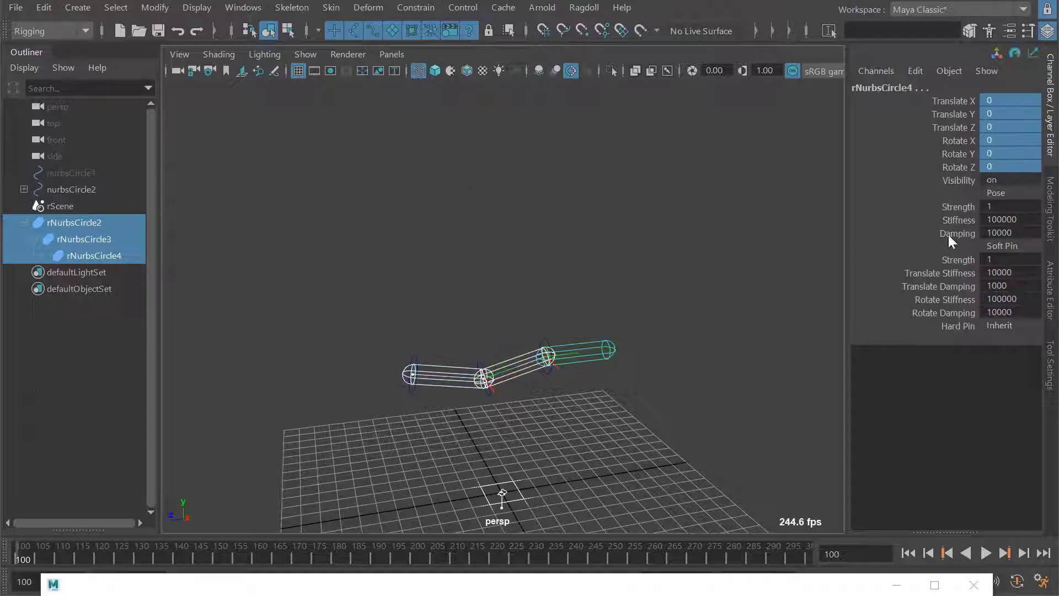
Step: Move the rNurbsCircle2 root mimic above the chain to about X -1.642, Y -1.911, Z 4.457
middle_click_drag(407, 340, 408, 288, "alt")
left_click_drag(408, 288, 426, 283, "alt")
left_click(73, 223)
key("w")
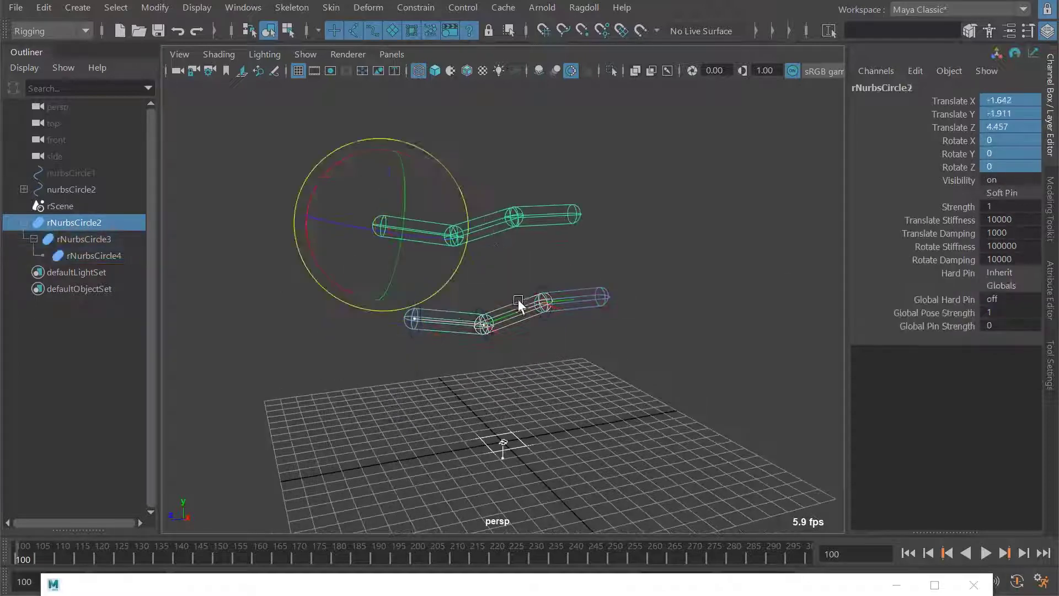